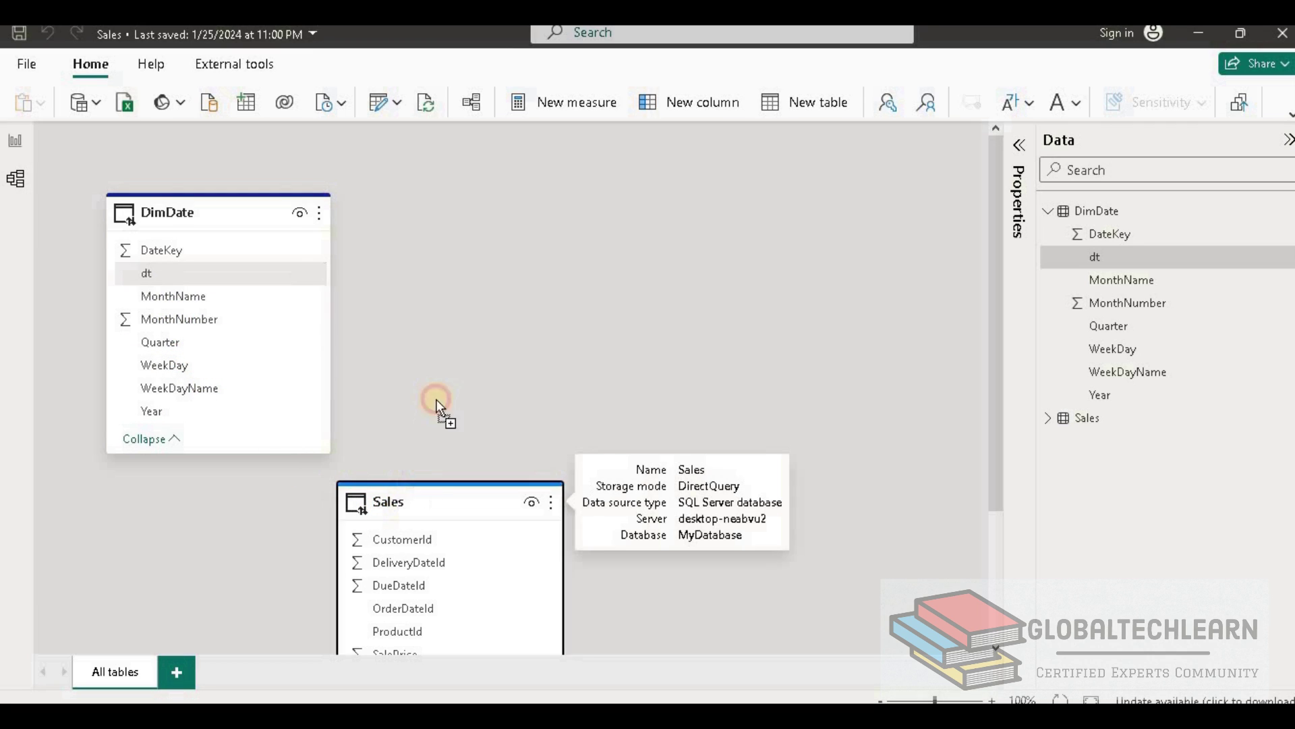
Place the Sales card beside DimDate, then link DimDate DateKey to Sales DeliveryDateId
{"action": "left_click_drag", "start_coordinate": [399, 502], "coordinate": [455, 274]}
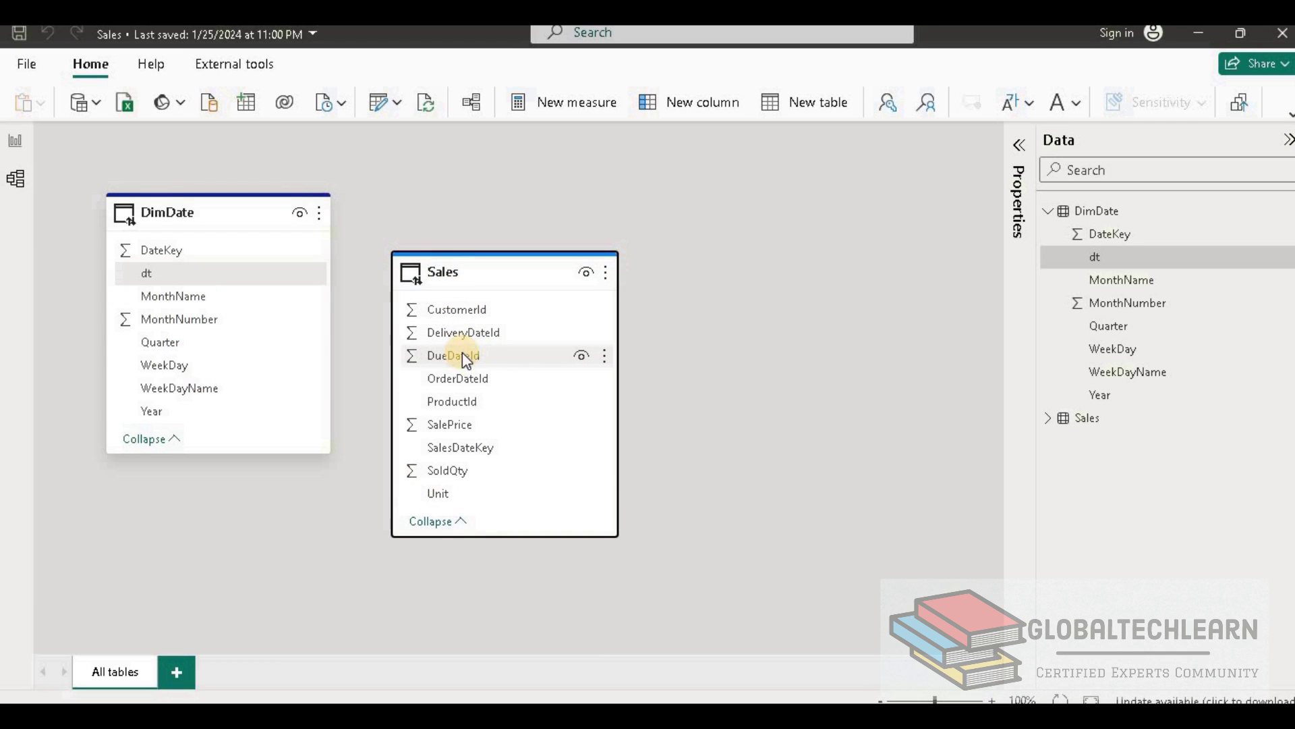
{"action": "left_click", "coordinate": [506, 340]}
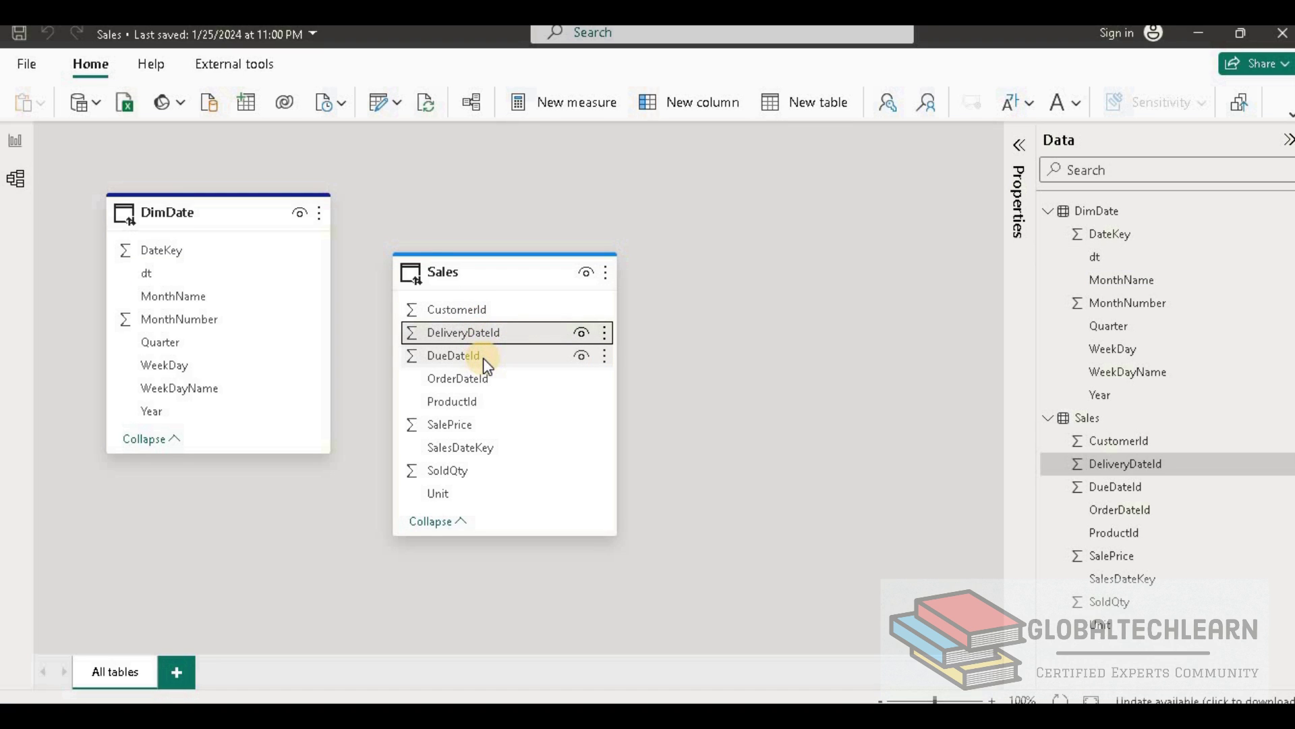
{"action": "left_click", "coordinate": [483, 358]}
{"action": "left_click", "coordinate": [483, 378]}
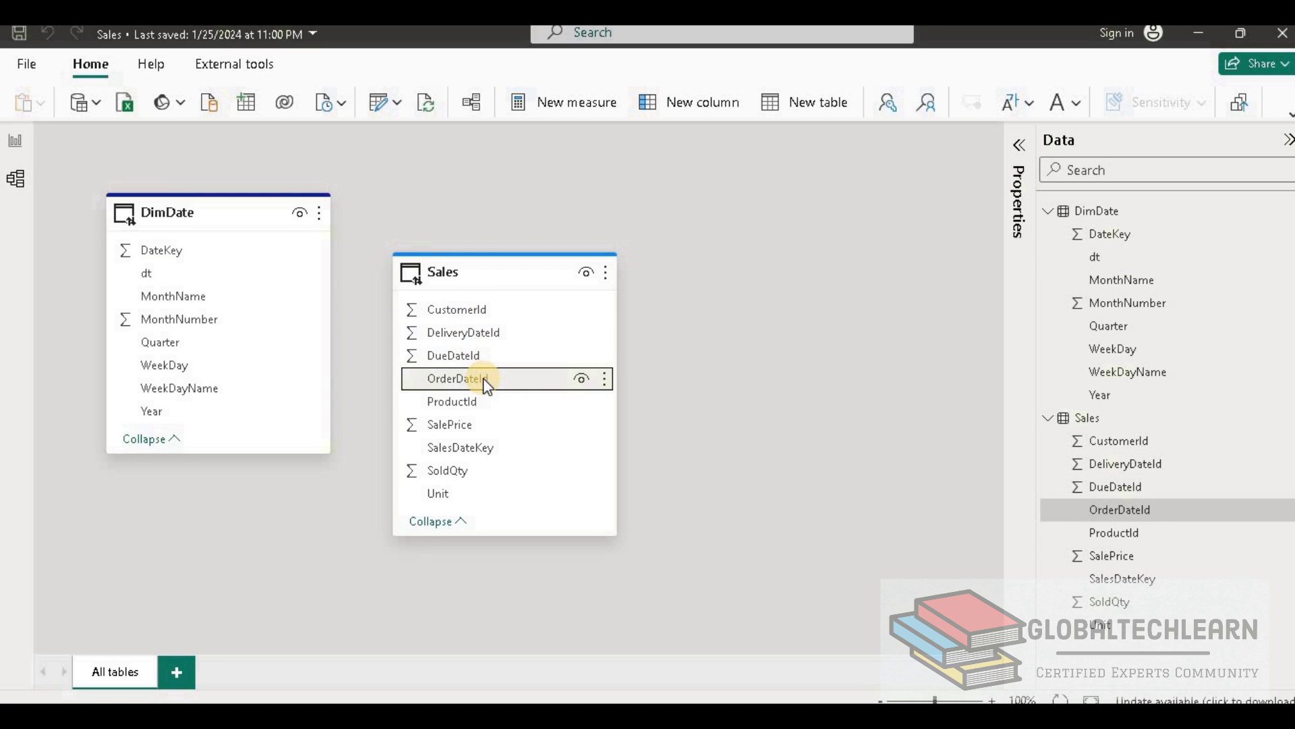
{"action": "mouse_move", "coordinate": [473, 270]}
{"action": "left_mouse_down"}
{"action": "mouse_move", "coordinate": [483, 286]}
{"action": "mouse_move", "coordinate": [478, 276]}
{"action": "left_mouse_up"}
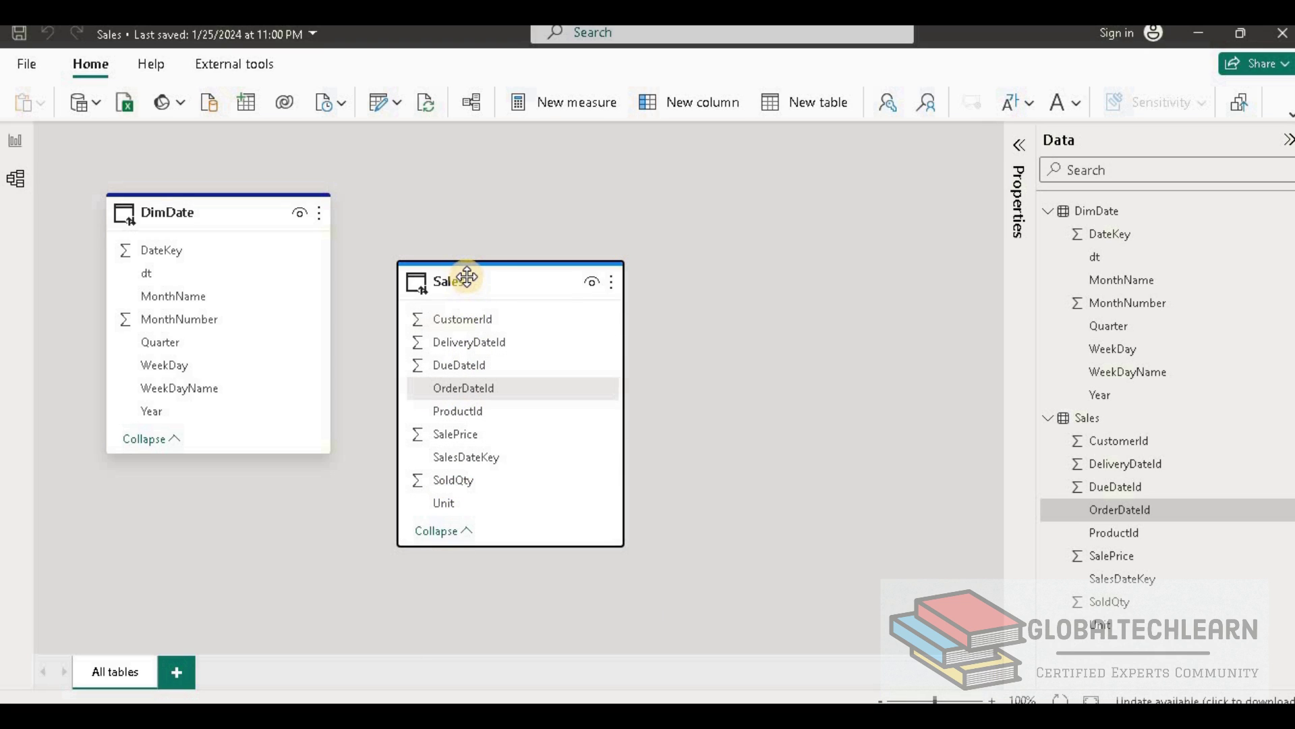
{"action": "left_click", "coordinate": [497, 276]}
{"action": "left_click_drag", "start_coordinate": [496, 277], "coordinate": [533, 263]}
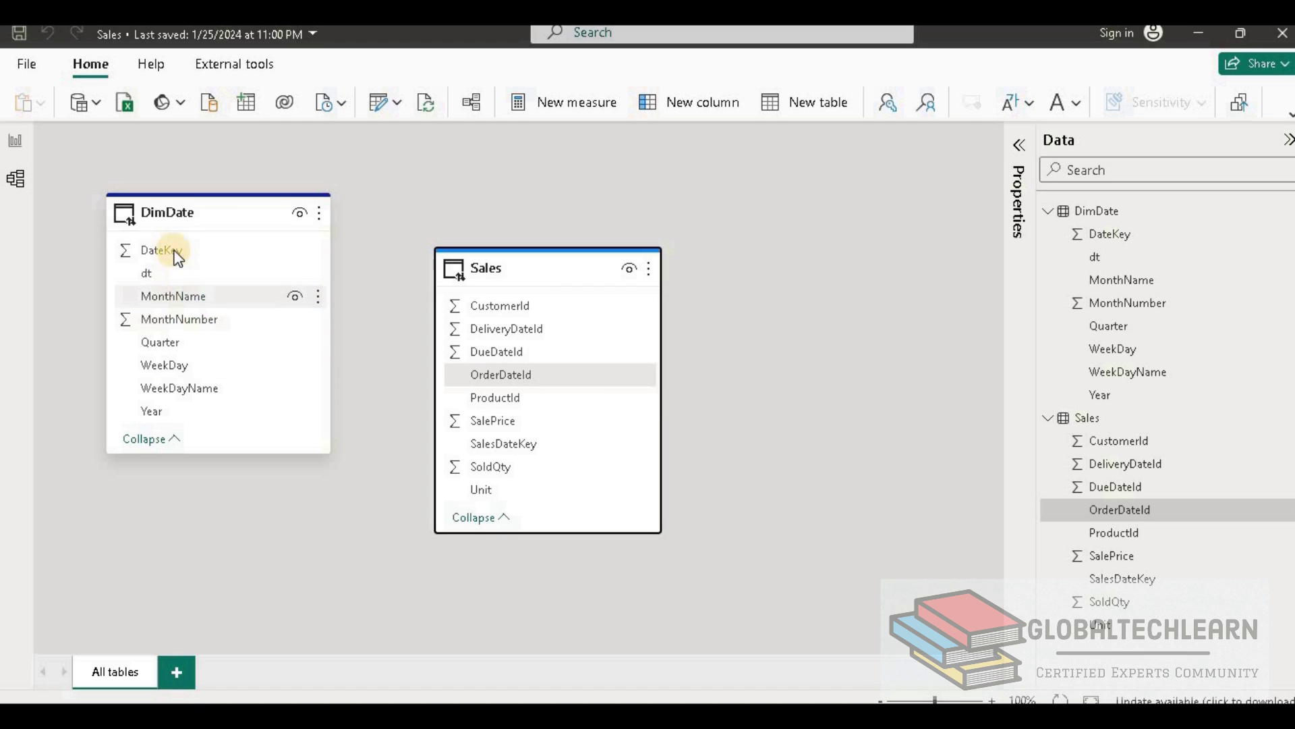
{"action": "left_click_drag", "start_coordinate": [170, 250], "coordinate": [508, 350]}
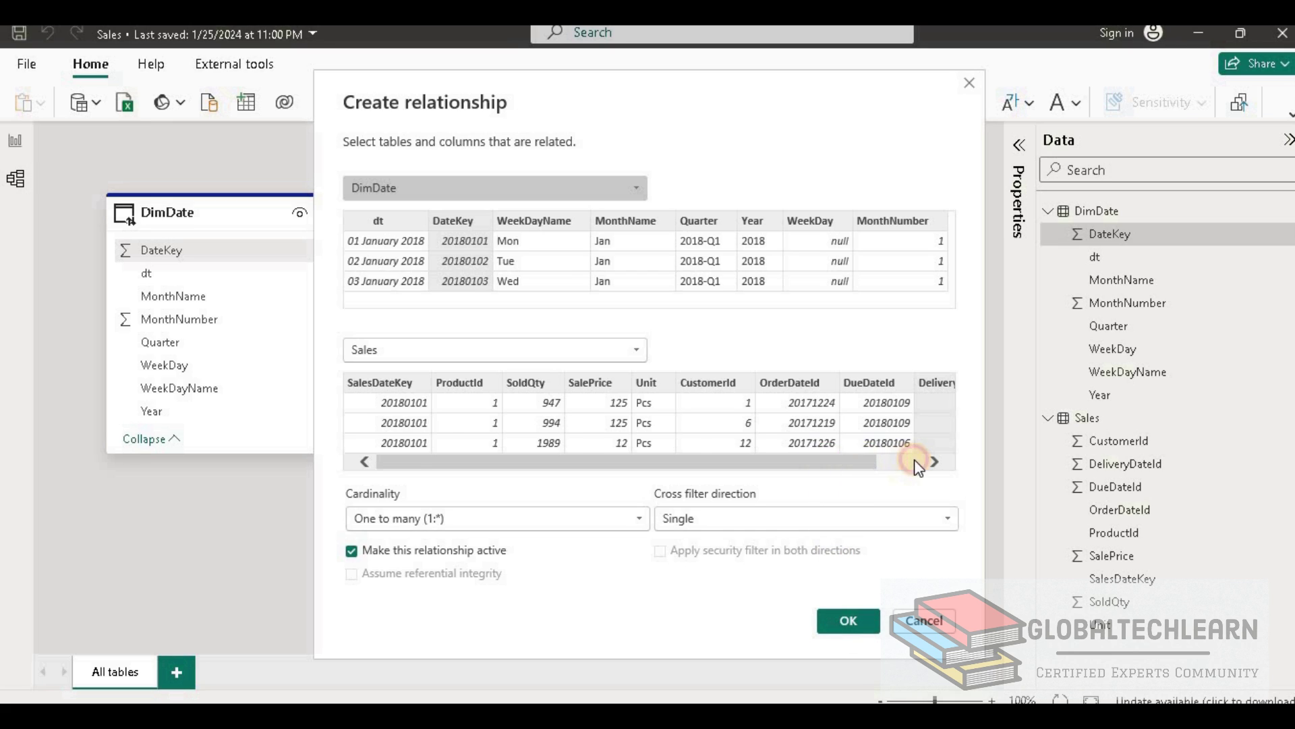
Create the active DateKey–DeliveryDateId relationship and an inactive DateKey–DueDateId relationship
{"action": "left_click", "coordinate": [925, 442]}
{"action": "left_click", "coordinate": [856, 624]}
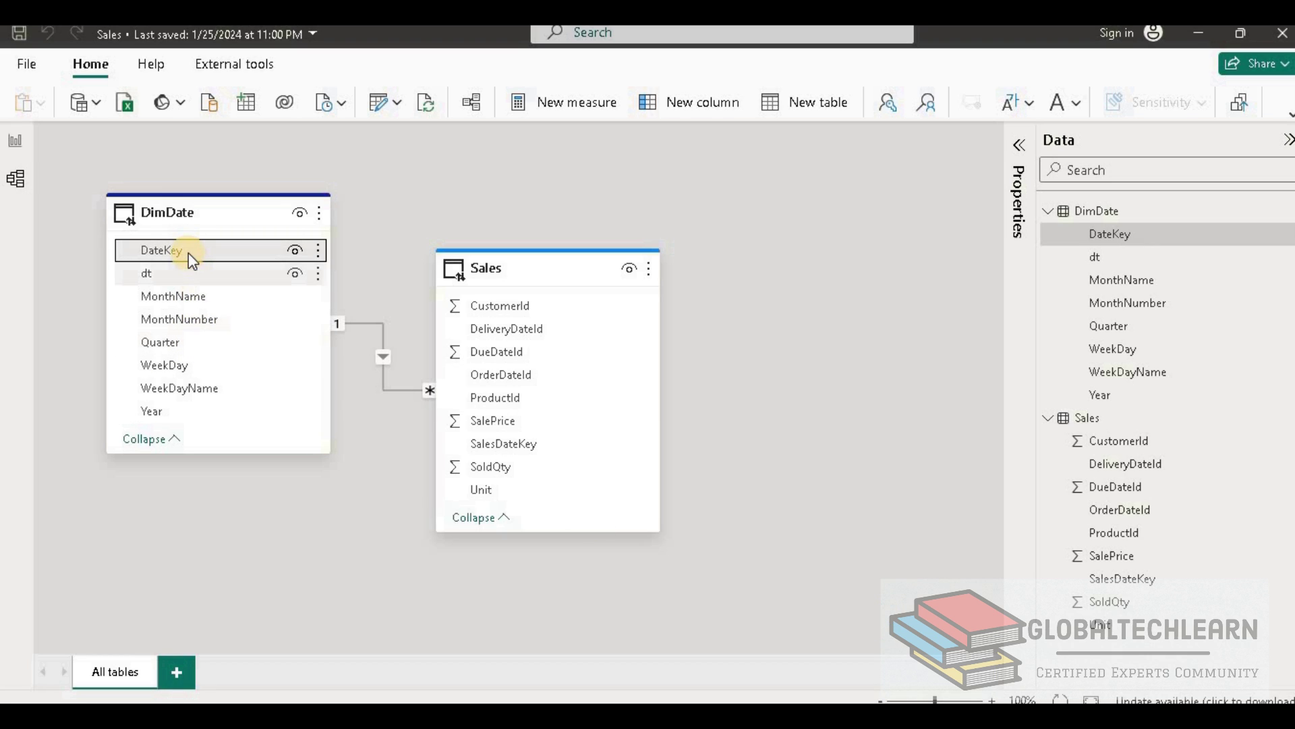
{"action": "left_click_drag", "start_coordinate": [174, 252], "coordinate": [480, 357]}
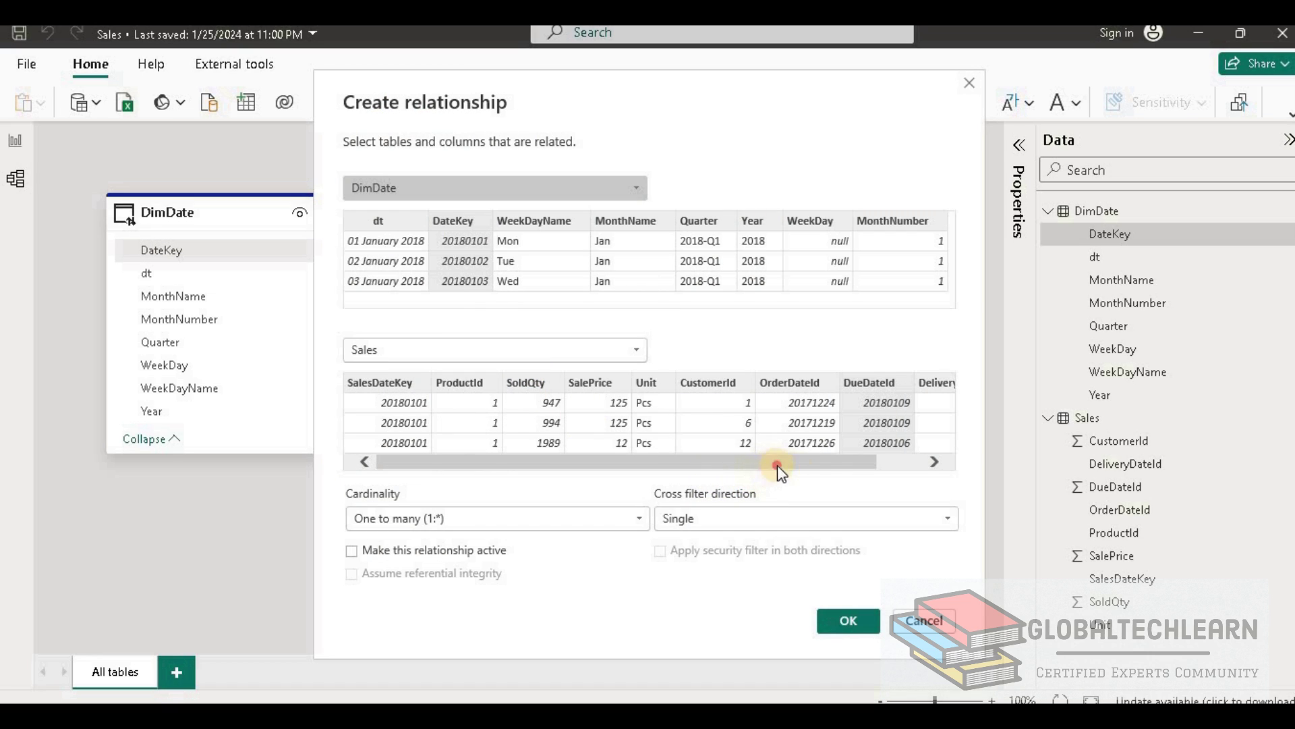
{"action": "left_click_drag", "start_coordinate": [777, 464], "coordinate": [830, 465]}
{"action": "left_click", "coordinate": [870, 616]}
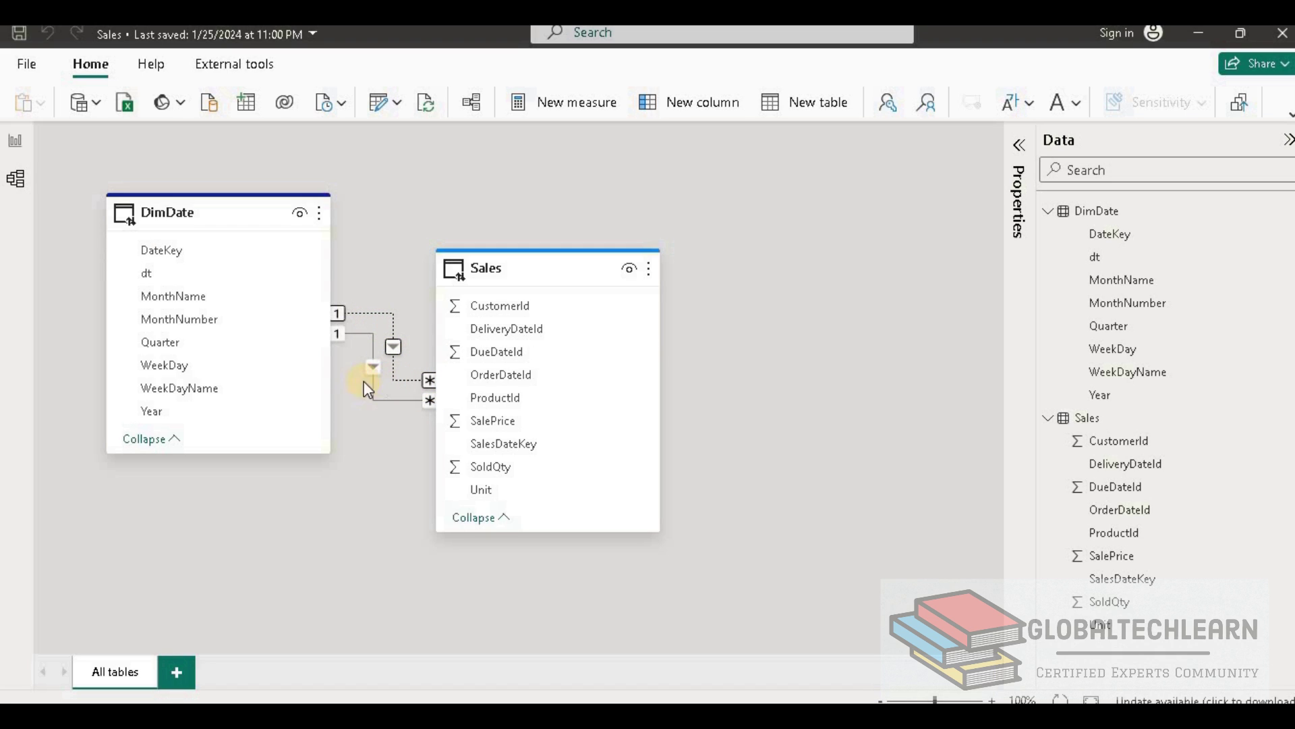
Review the DueDateId relationship, then relate DimDate DateKey to Sales OrderDateId
{"action": "double_click", "coordinate": [394, 344]}
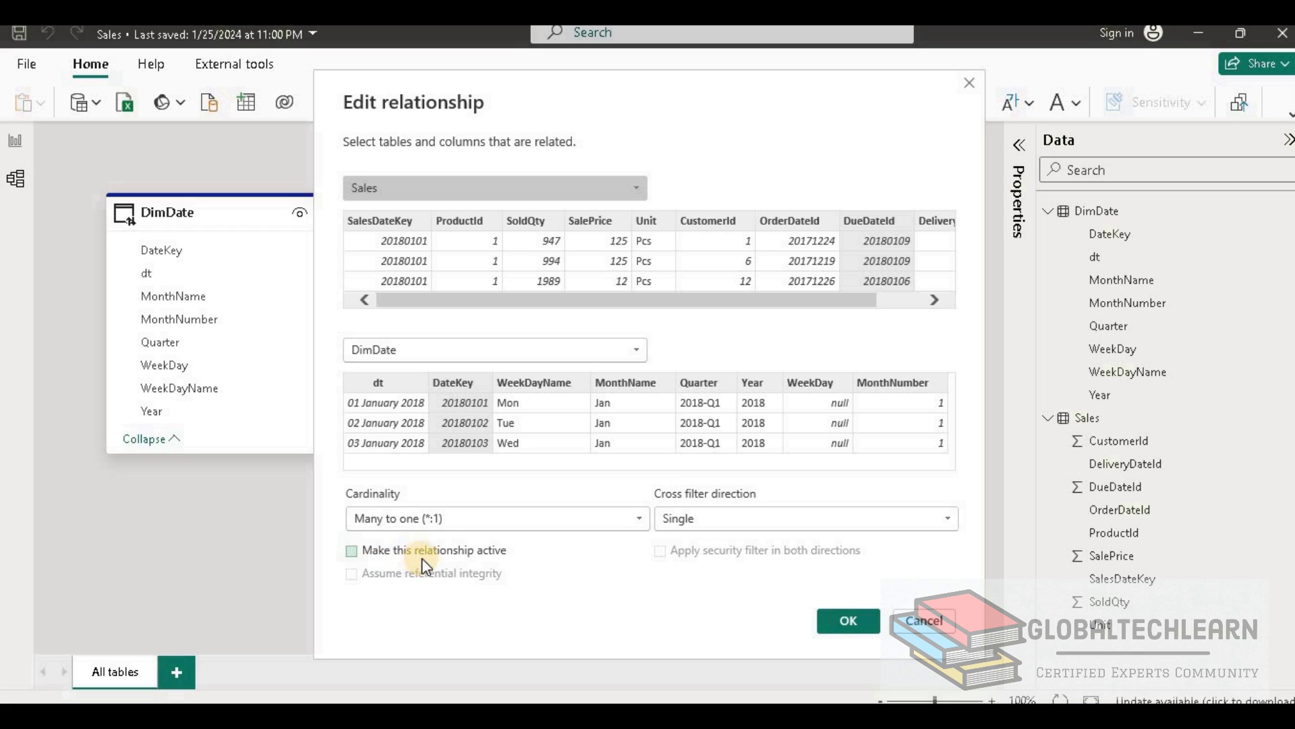
{"action": "left_click", "coordinate": [924, 619]}
{"action": "left_click", "coordinate": [169, 255]}
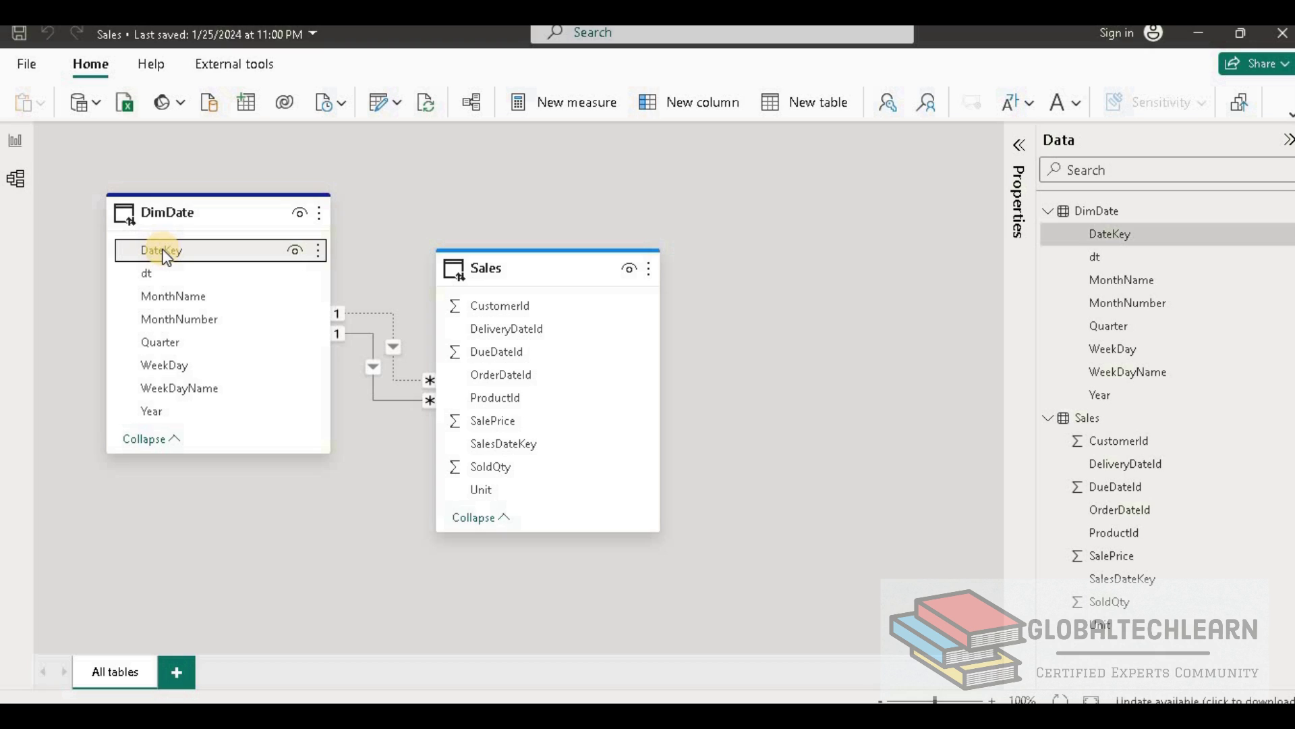
{"action": "left_click_drag", "start_coordinate": [166, 256], "coordinate": [485, 384]}
{"action": "left_click", "coordinate": [850, 619]}
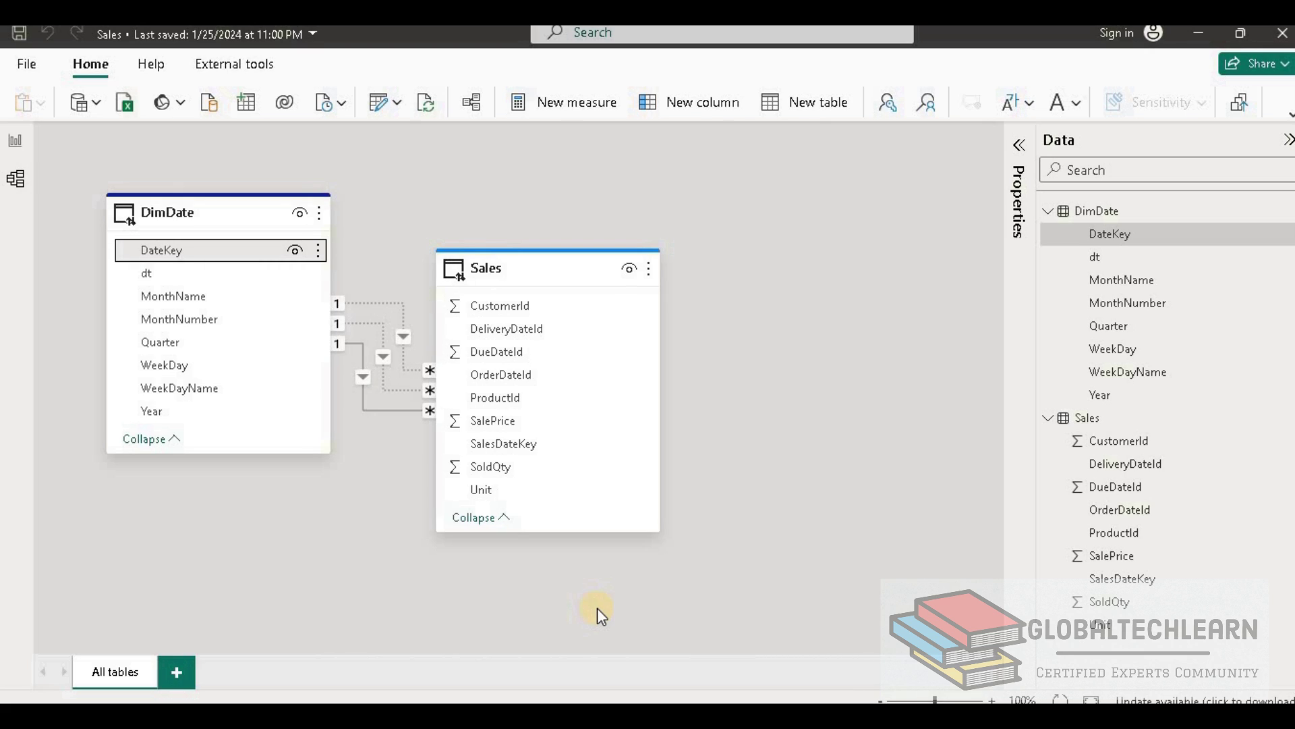
Make the DateKey–DeliveryDateId relationship inactive in its properties
{"action": "left_click", "coordinate": [362, 379]}
{"action": "right_click", "coordinate": [362, 378]}
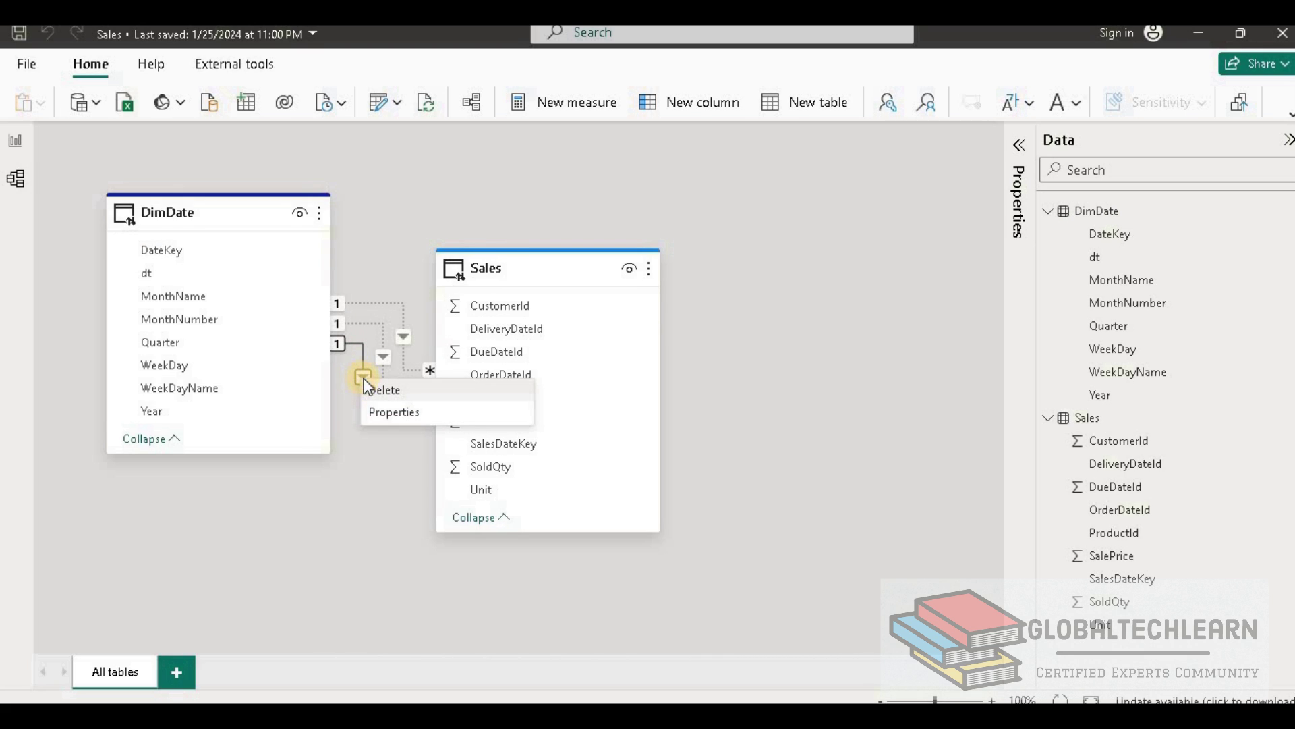
{"action": "left_click", "coordinate": [394, 413]}
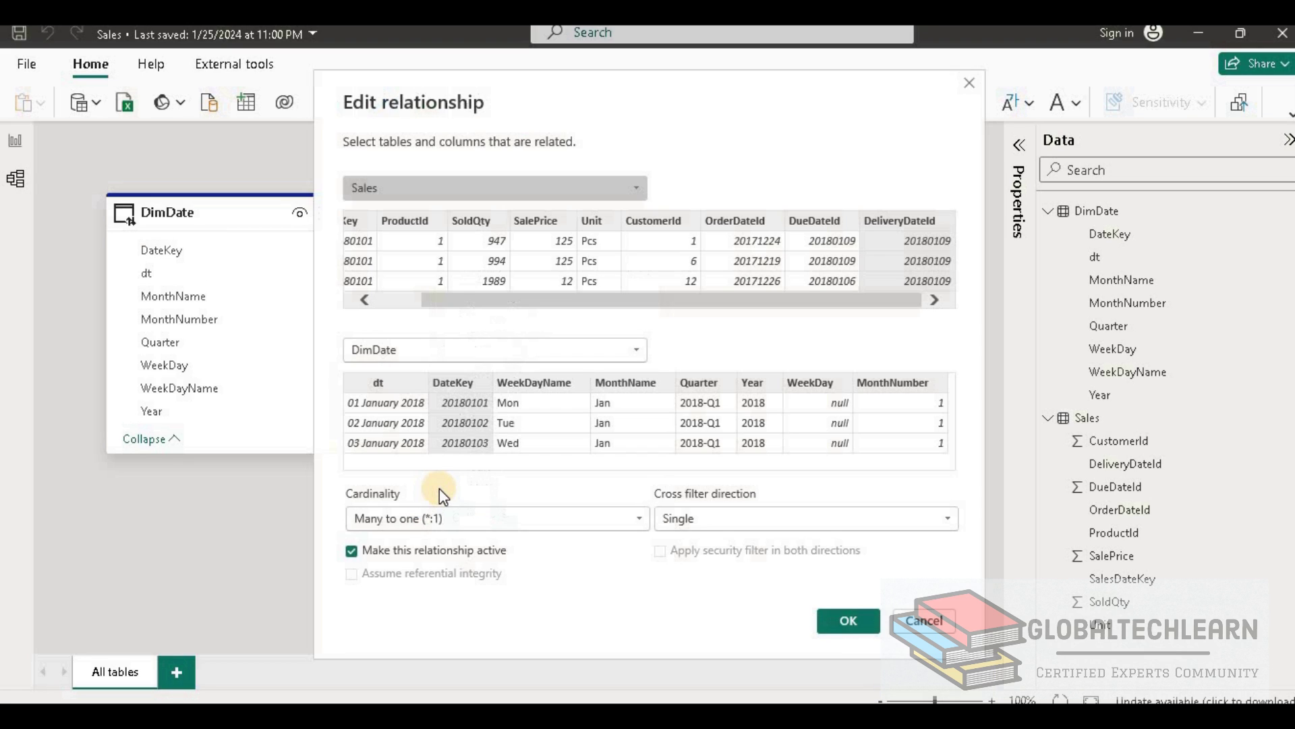
{"action": "left_click", "coordinate": [411, 551]}
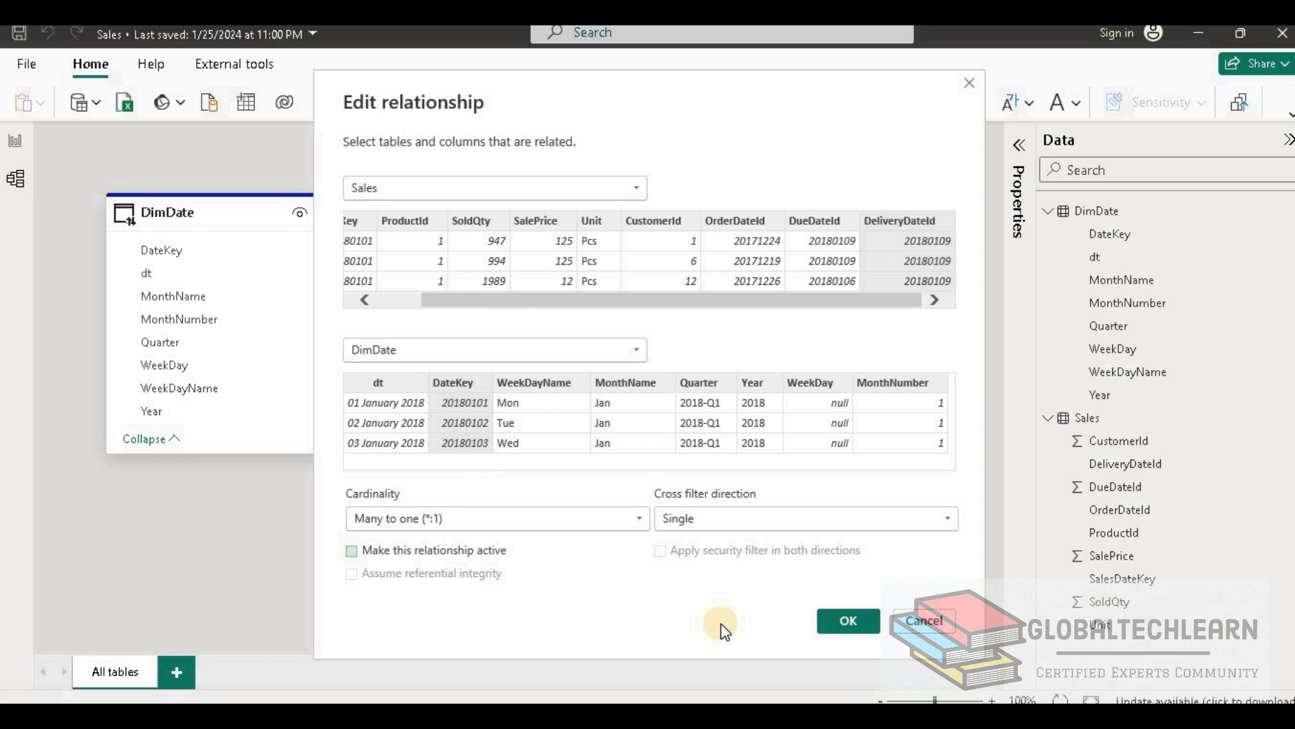
{"action": "left_click", "coordinate": [848, 620]}
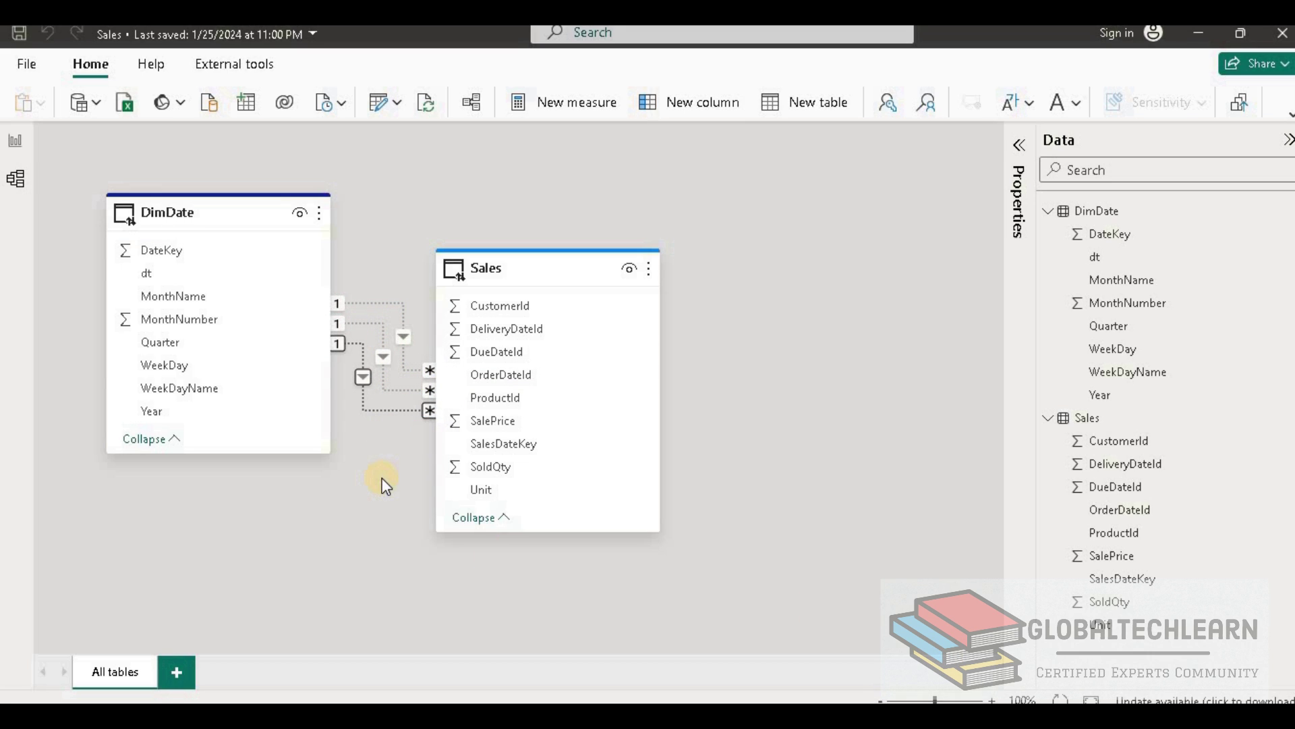
{"action": "mouse_move", "coordinate": [524, 251]}
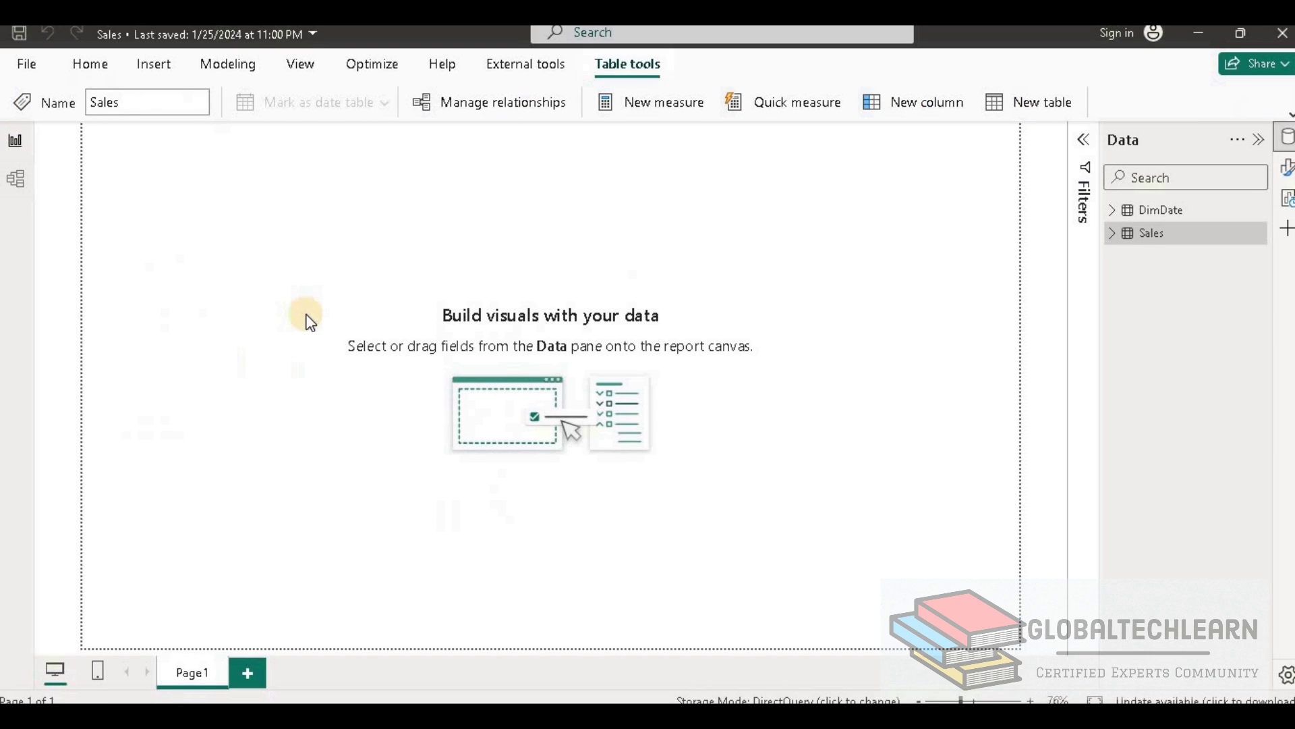
Build a visual of Sum of SoldQty by DimDate dt and enlarge it
{"action": "left_click", "coordinate": [1113, 233]}
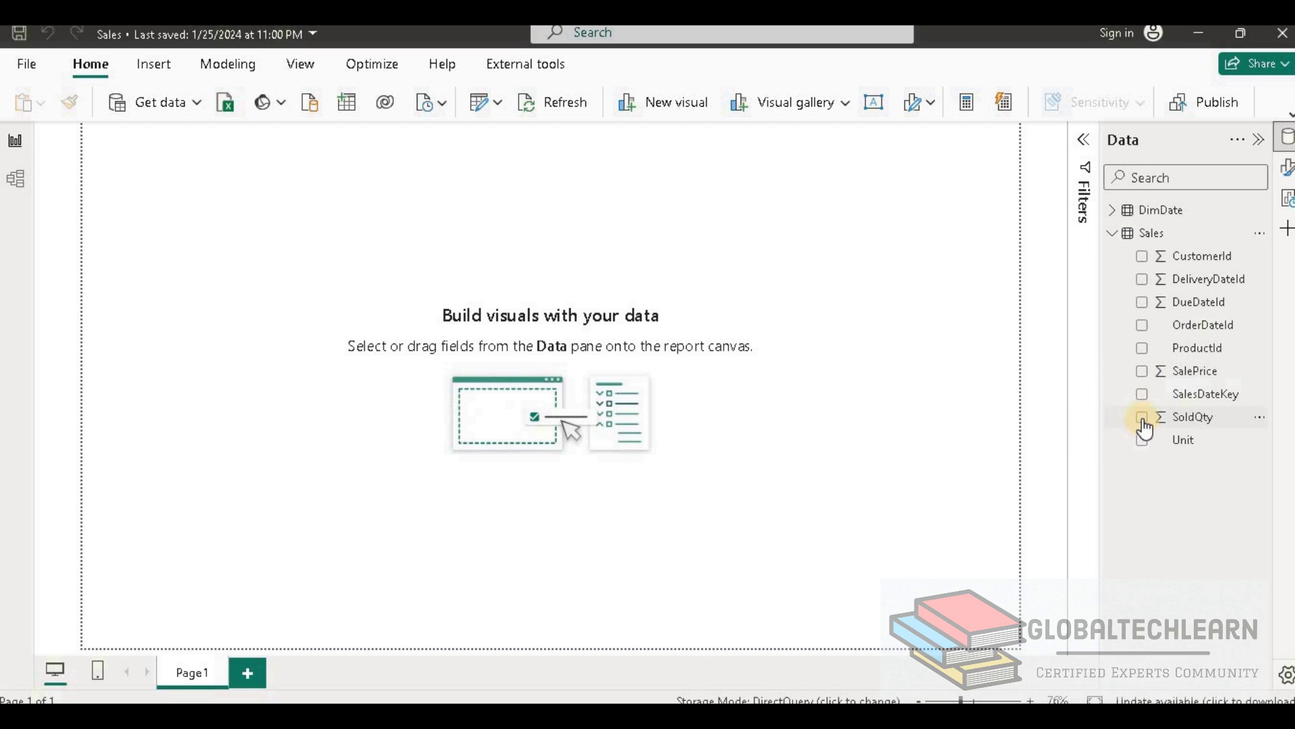
{"action": "left_click", "coordinate": [1192, 419]}
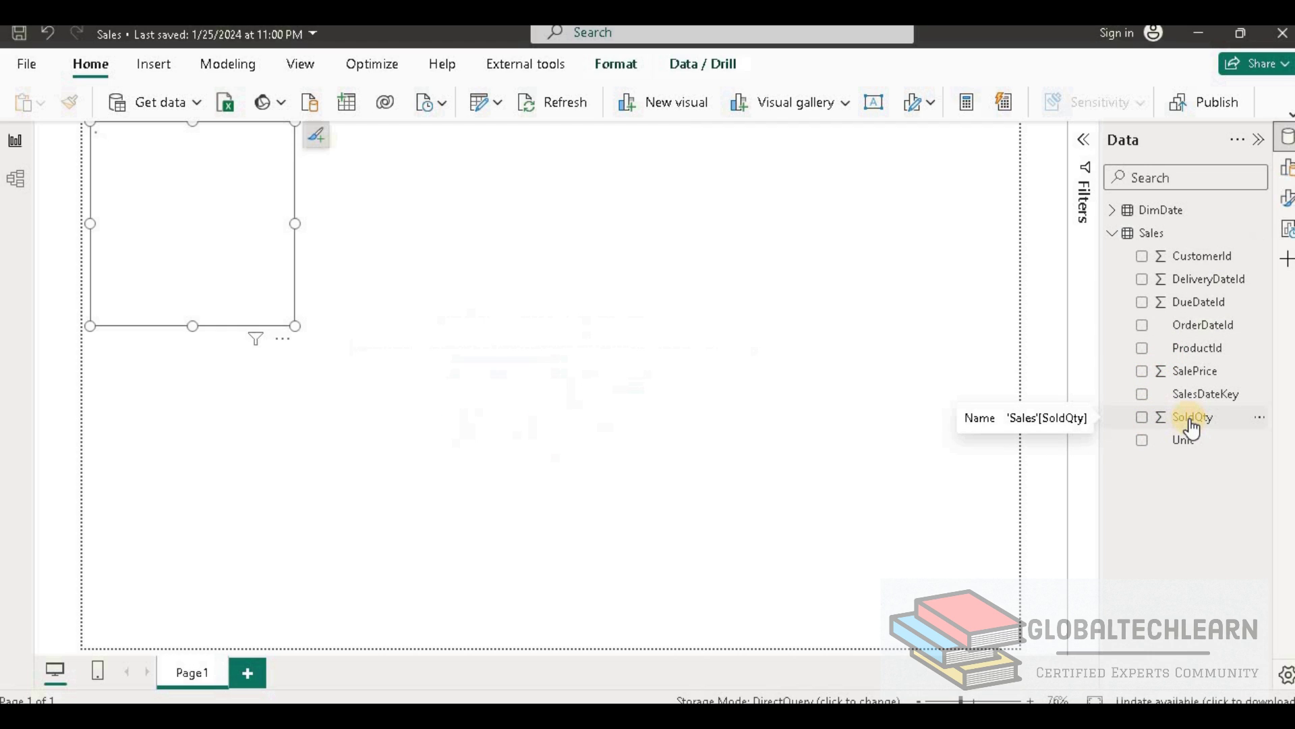
{"action": "left_click", "coordinate": [1121, 210]}
{"action": "left_click", "coordinate": [1142, 256]}
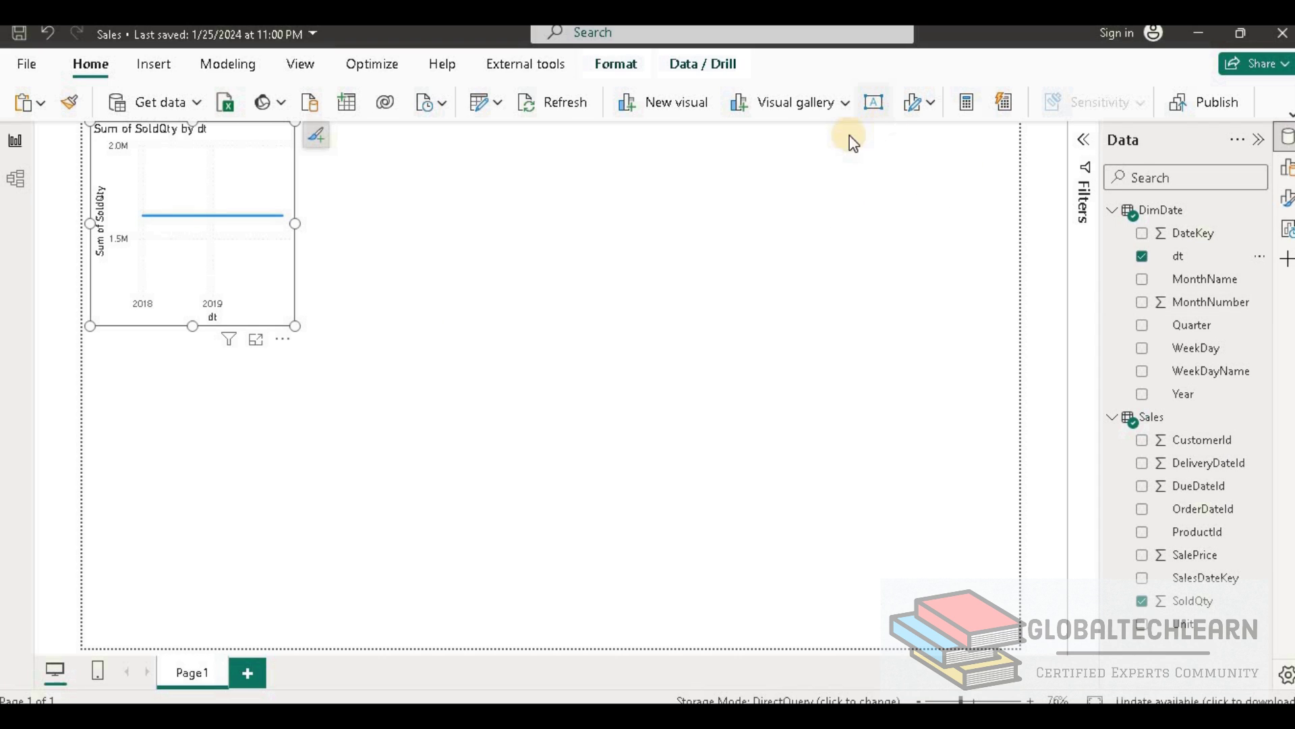
{"action": "left_click_drag", "start_coordinate": [294, 325], "coordinate": [621, 498]}
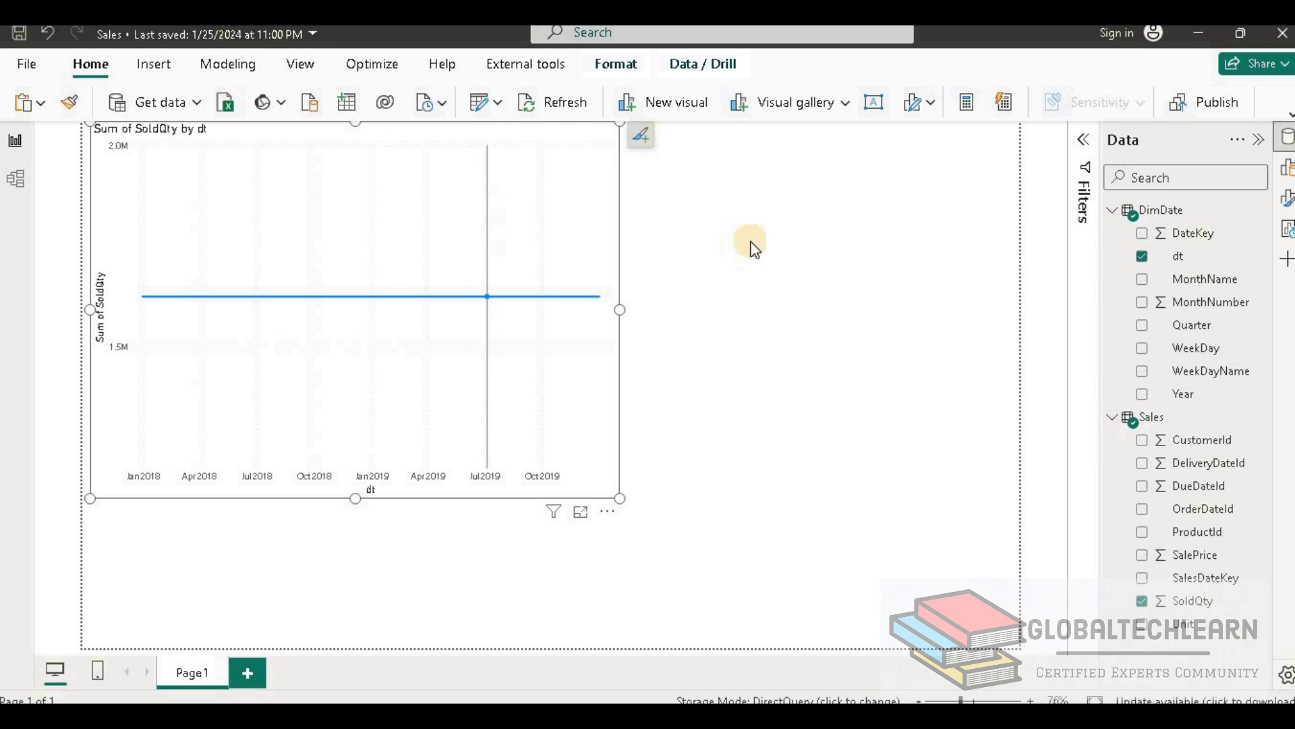
Convert the chart to a matrix of dt and SoldQty and narrow its width
{"action": "left_click", "coordinate": [932, 104]}
{"action": "left_click", "coordinate": [913, 79]}
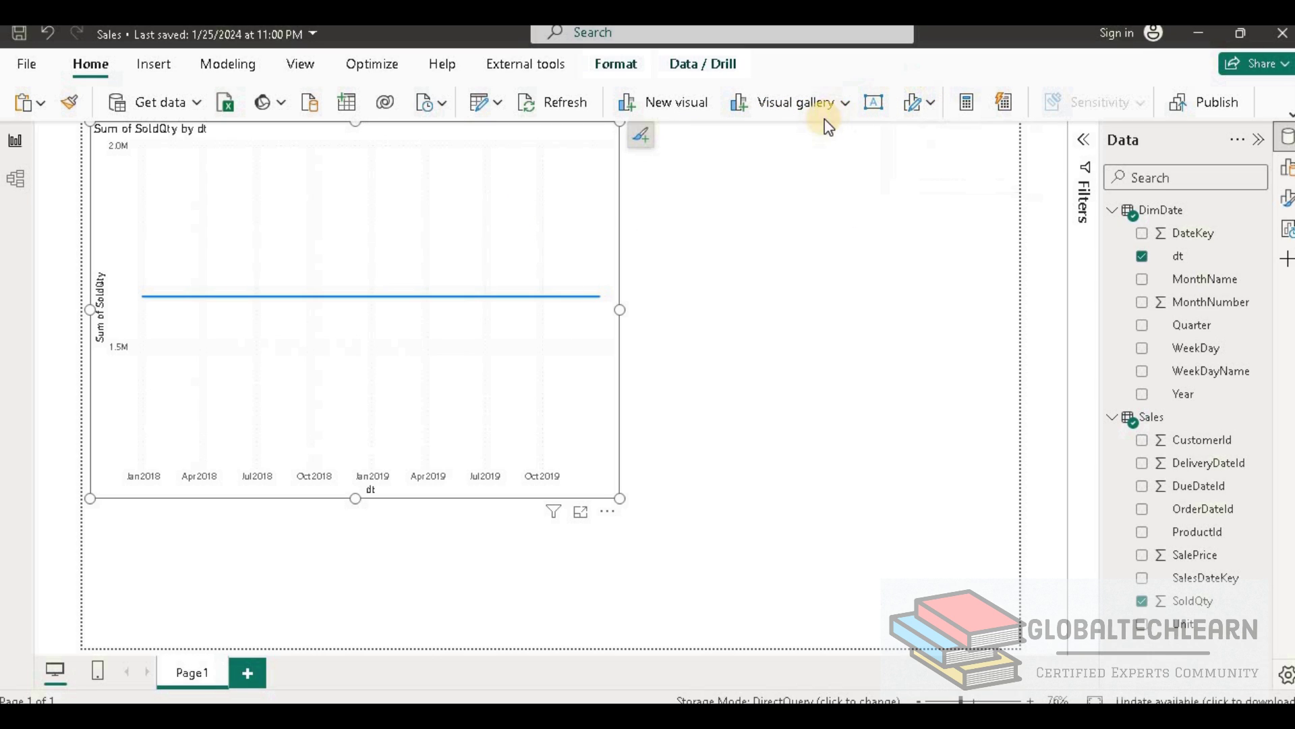
{"action": "left_click", "coordinate": [844, 111]}
{"action": "left_click_drag", "start_coordinate": [864, 358], "coordinate": [866, 507]}
{"action": "left_click", "coordinate": [697, 558]}
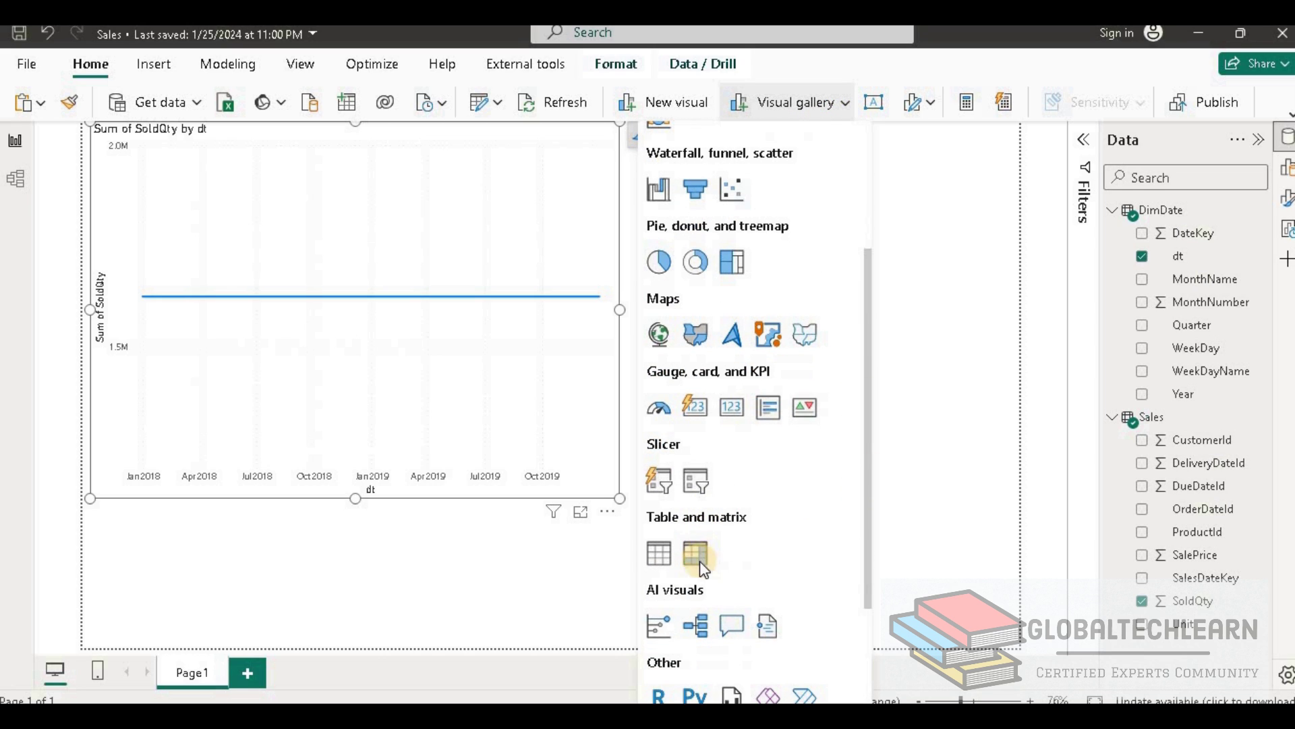
{"action": "left_click", "coordinate": [928, 516]}
{"action": "left_click_drag", "start_coordinate": [616, 501], "coordinate": [500, 544]}
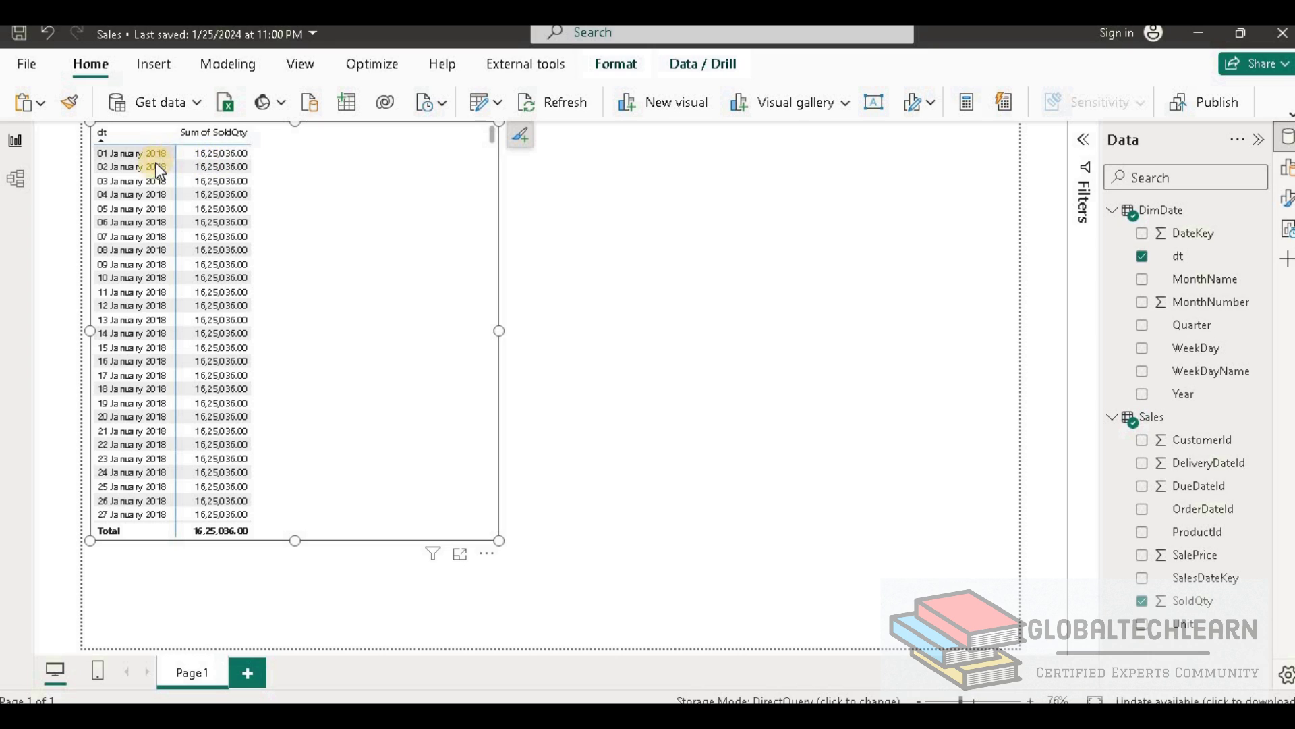
{"action": "left_click", "coordinate": [346, 297]}
{"action": "scroll", "coordinate": [346, 296], "scroll_direction": "down", "scroll_amount": 20}
{"action": "scroll", "coordinate": [346, 296], "scroll_direction": "up", "scroll_amount": 20}
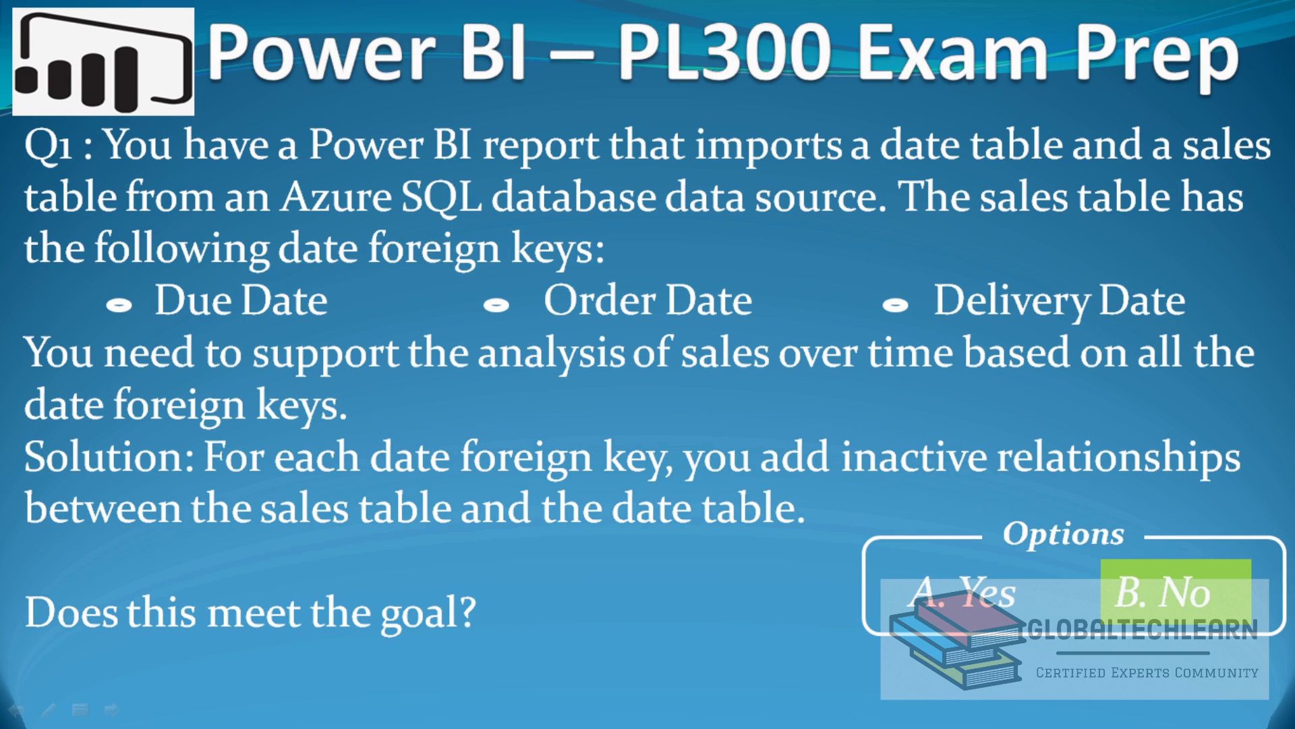
Advance the slideshow to the Q2 question on referencing the Due Date query
{"action": "key", "text": "Right"}
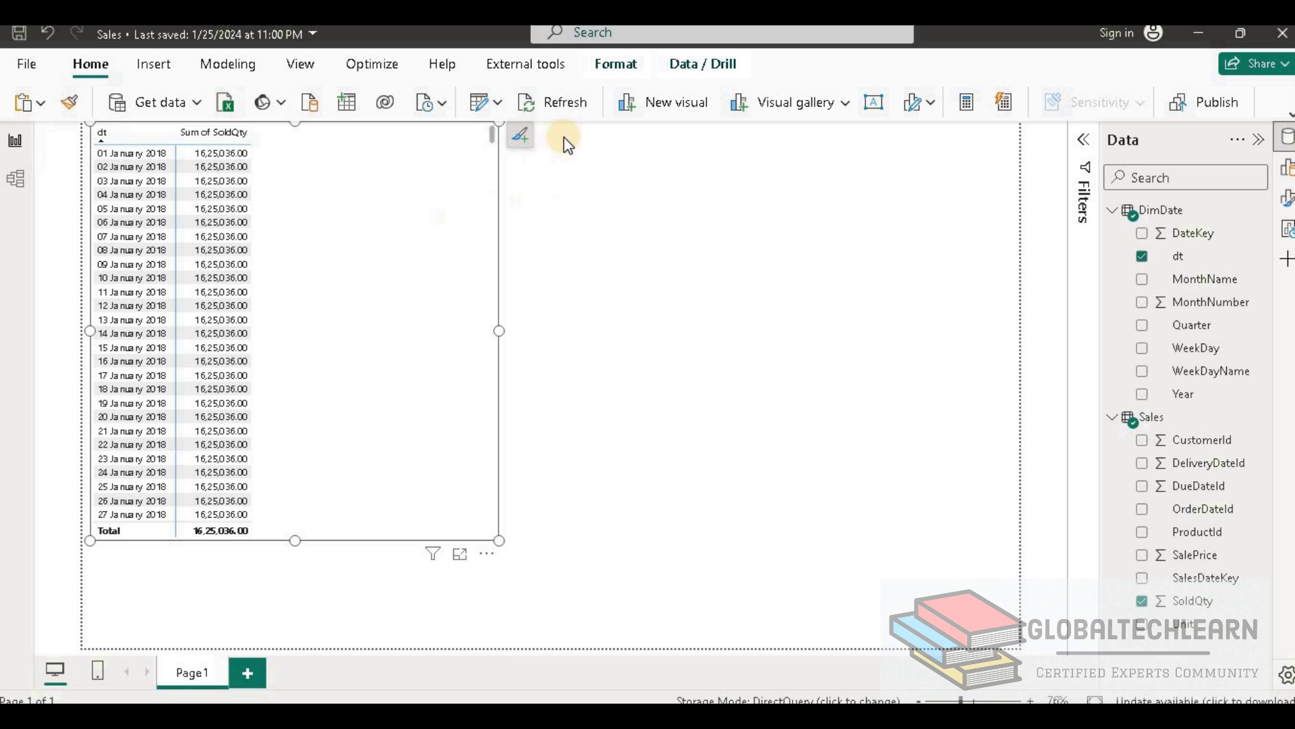
Rename the DimDate query to 'DueDate' in Power Query Editor and apply the change
{"action": "left_click", "coordinate": [500, 102]}
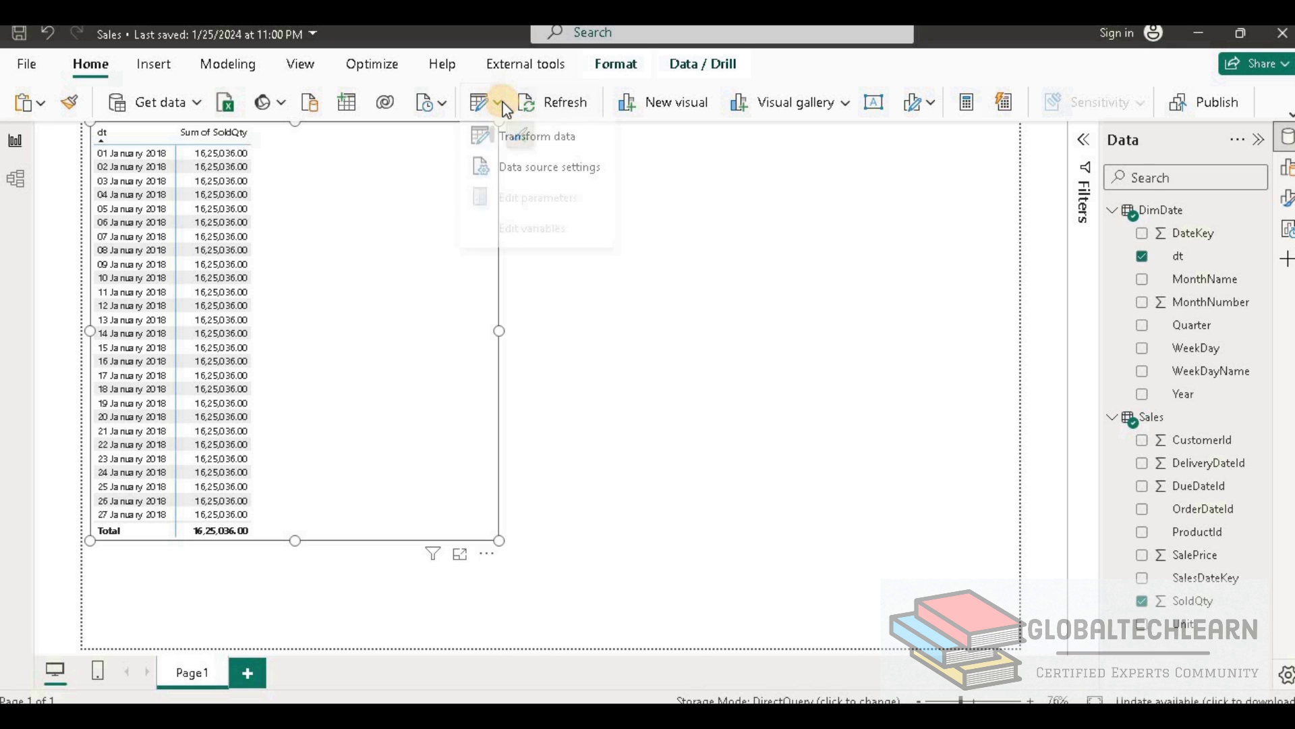
{"action": "left_click", "coordinate": [506, 148]}
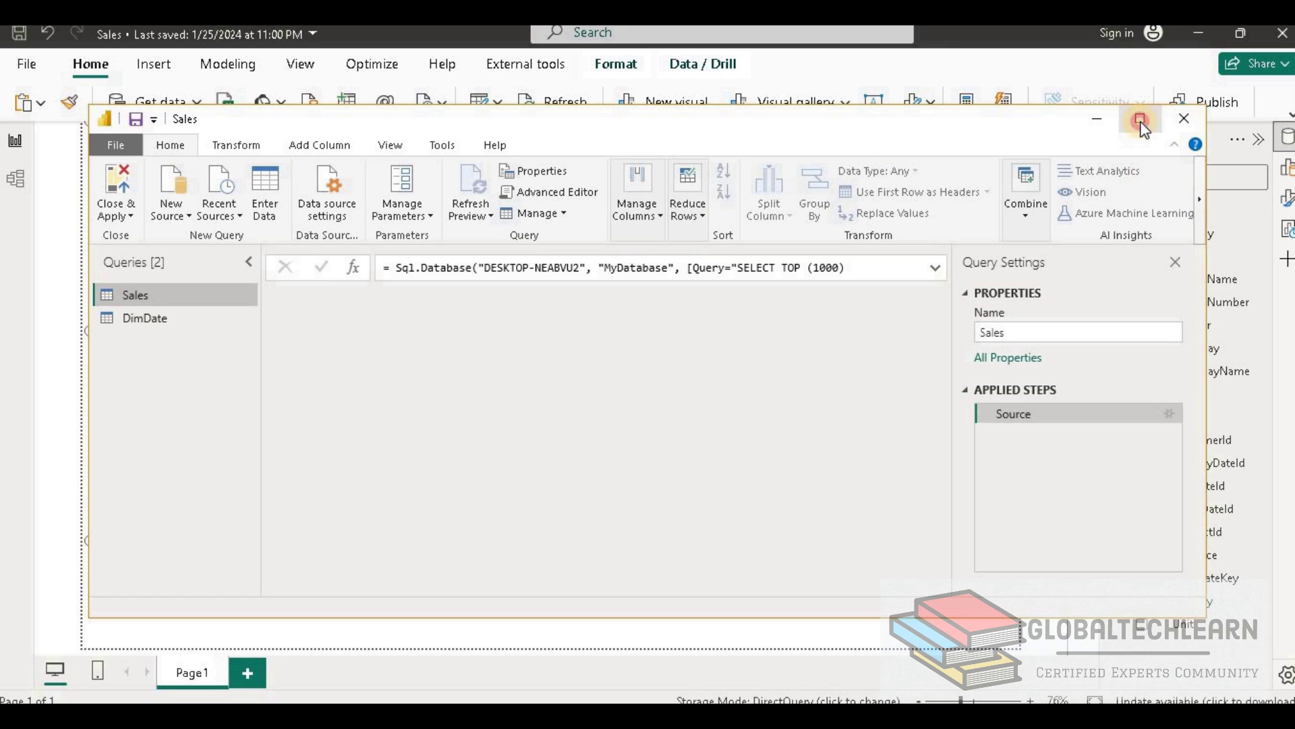
{"action": "left_click", "coordinate": [1140, 119]}
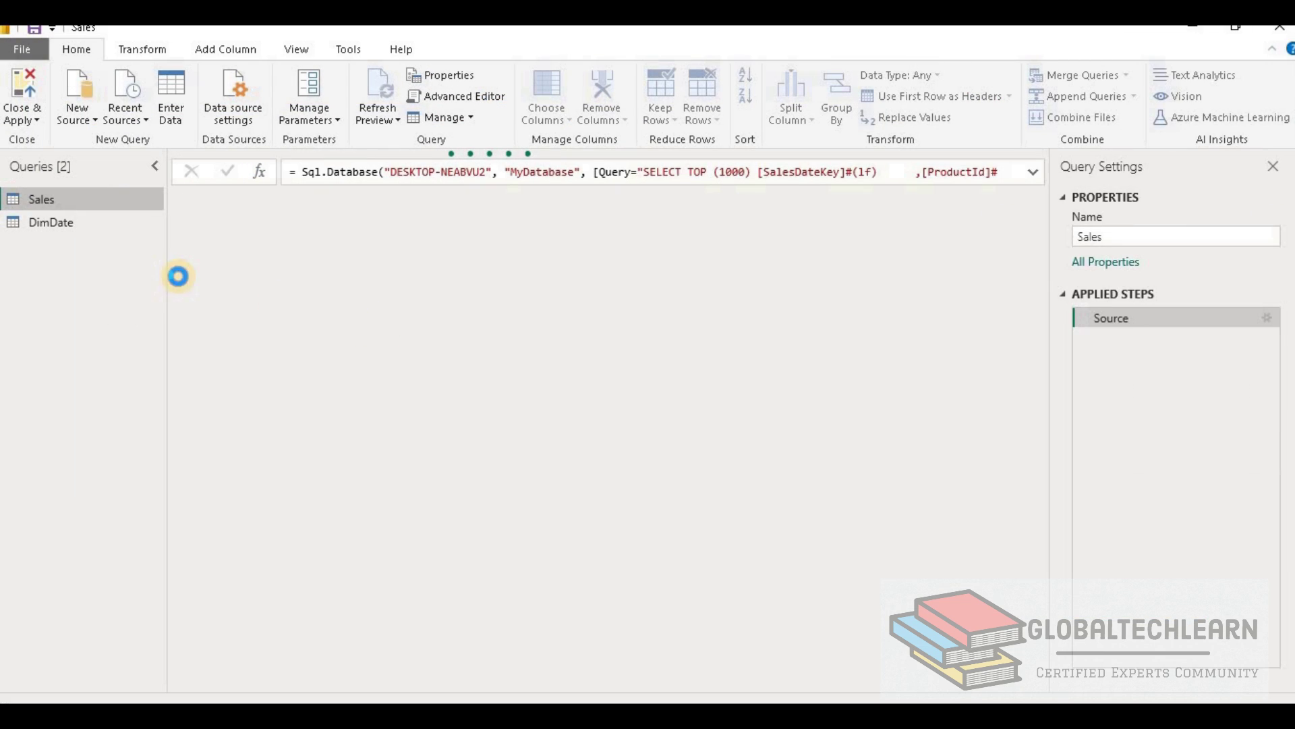
{"action": "right_click", "coordinate": [40, 224]}
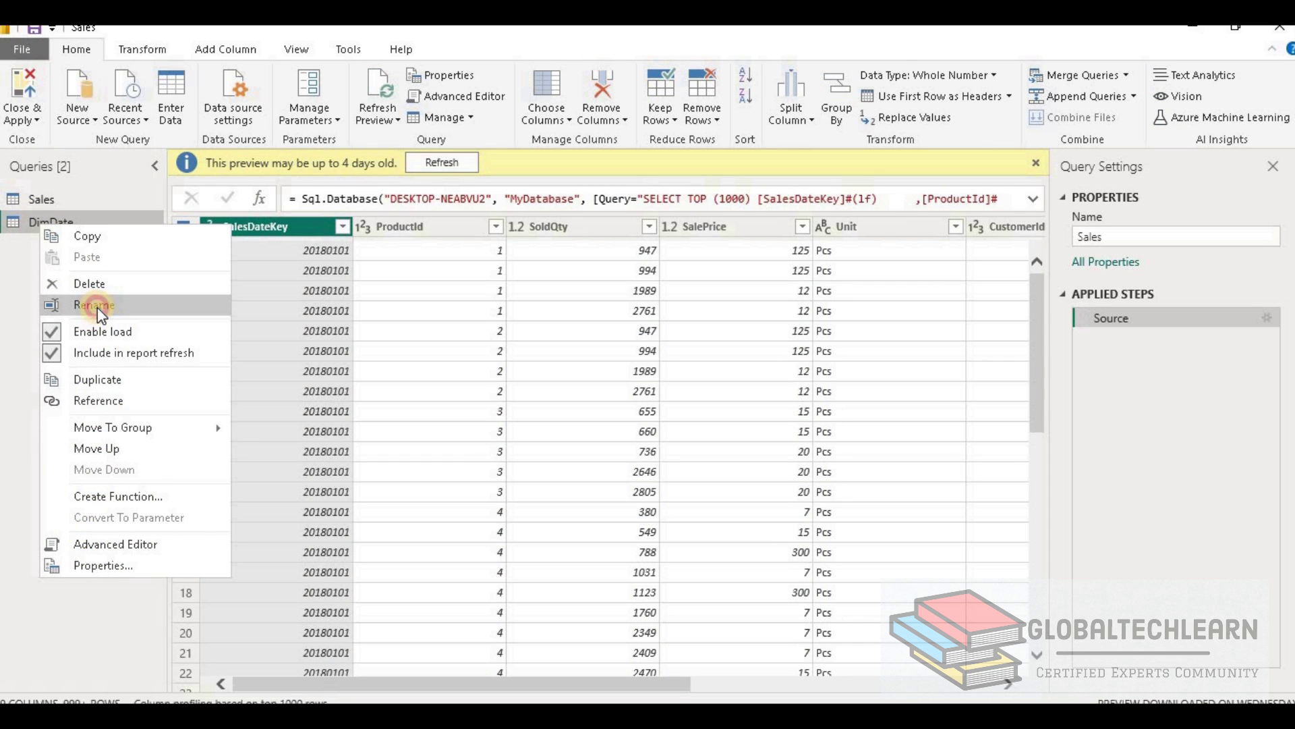
{"action": "left_click", "coordinate": [97, 307]}
{"action": "type", "text": "DueDate"}
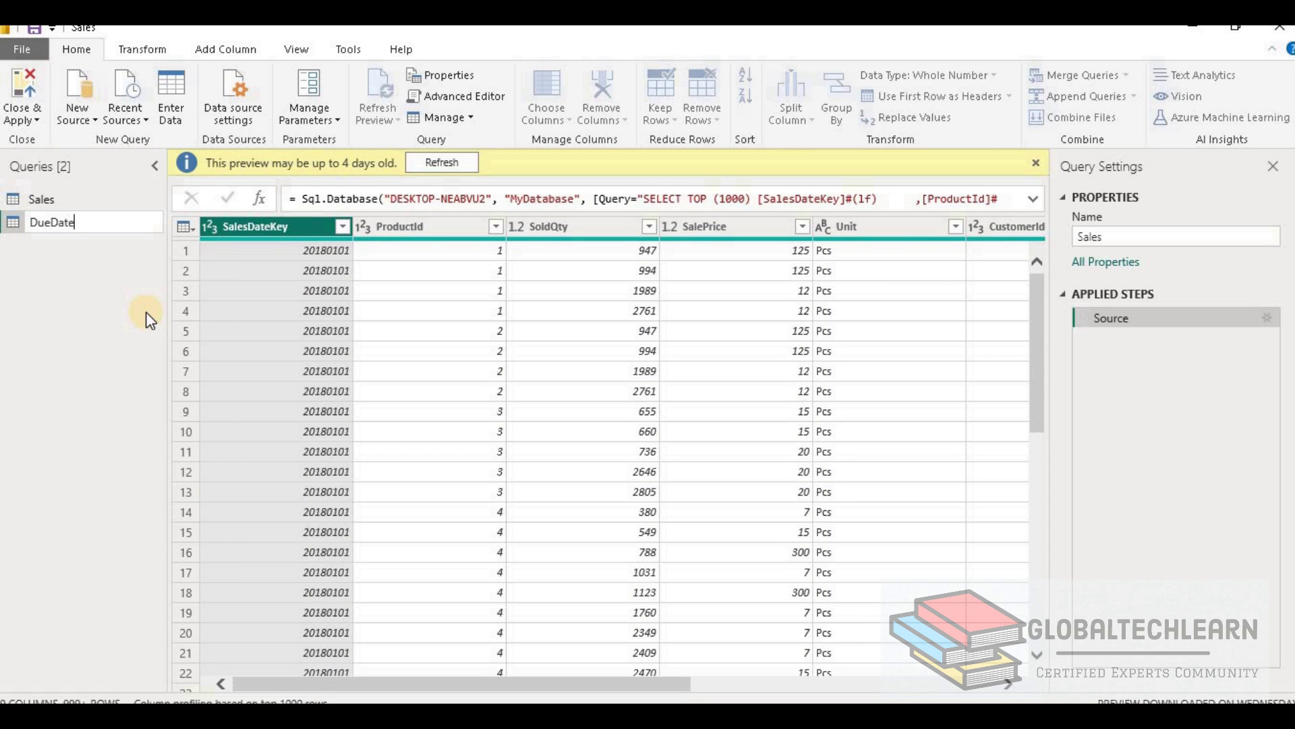
{"action": "key", "text": "Return"}
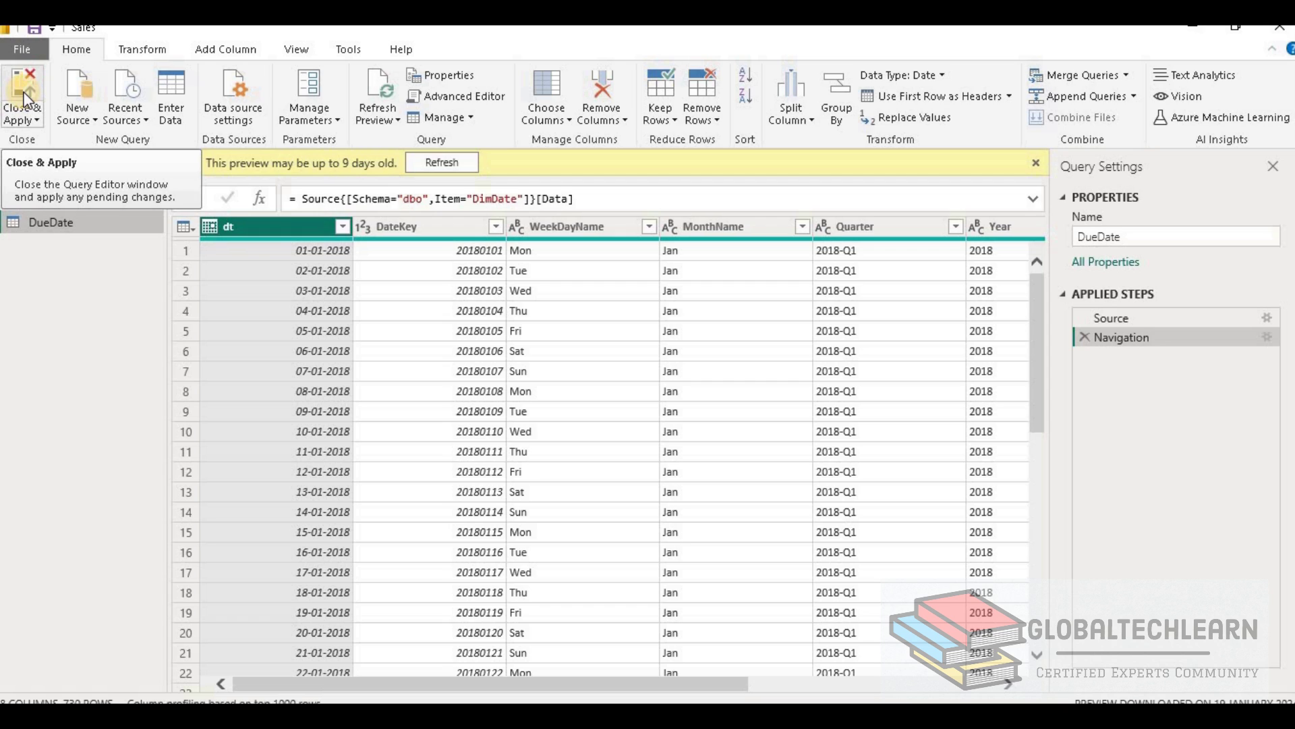
{"action": "left_click", "coordinate": [23, 100]}
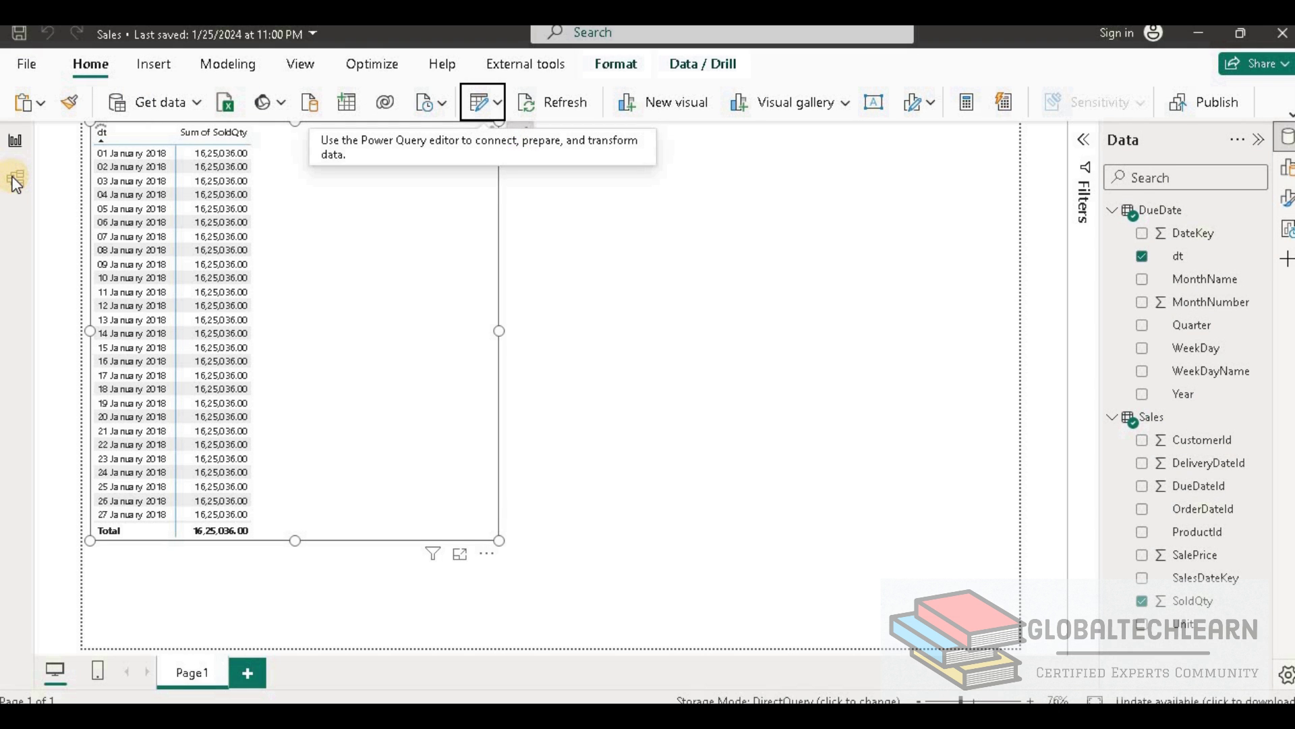
Delete the DateKey–DueDateId relationship between DueDate and Sales in Model view
{"action": "left_click", "coordinate": [15, 179]}
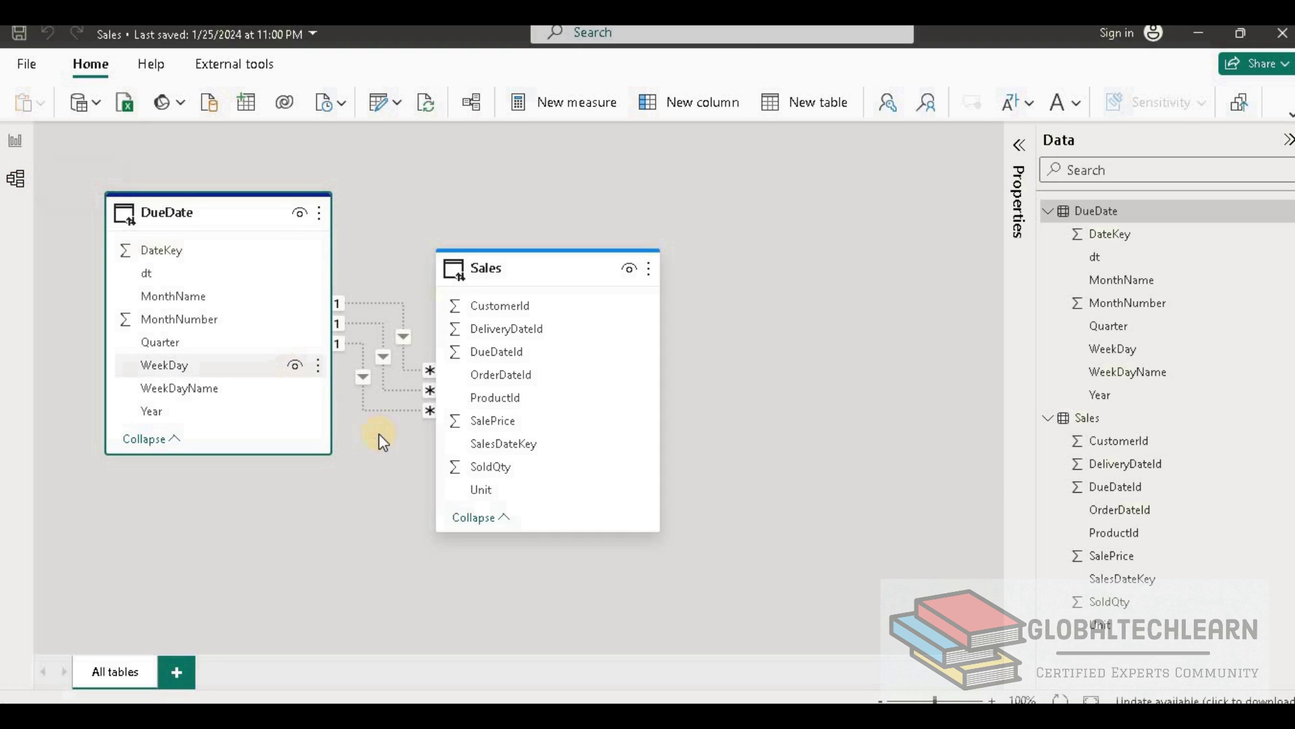
{"action": "left_click", "coordinate": [364, 377]}
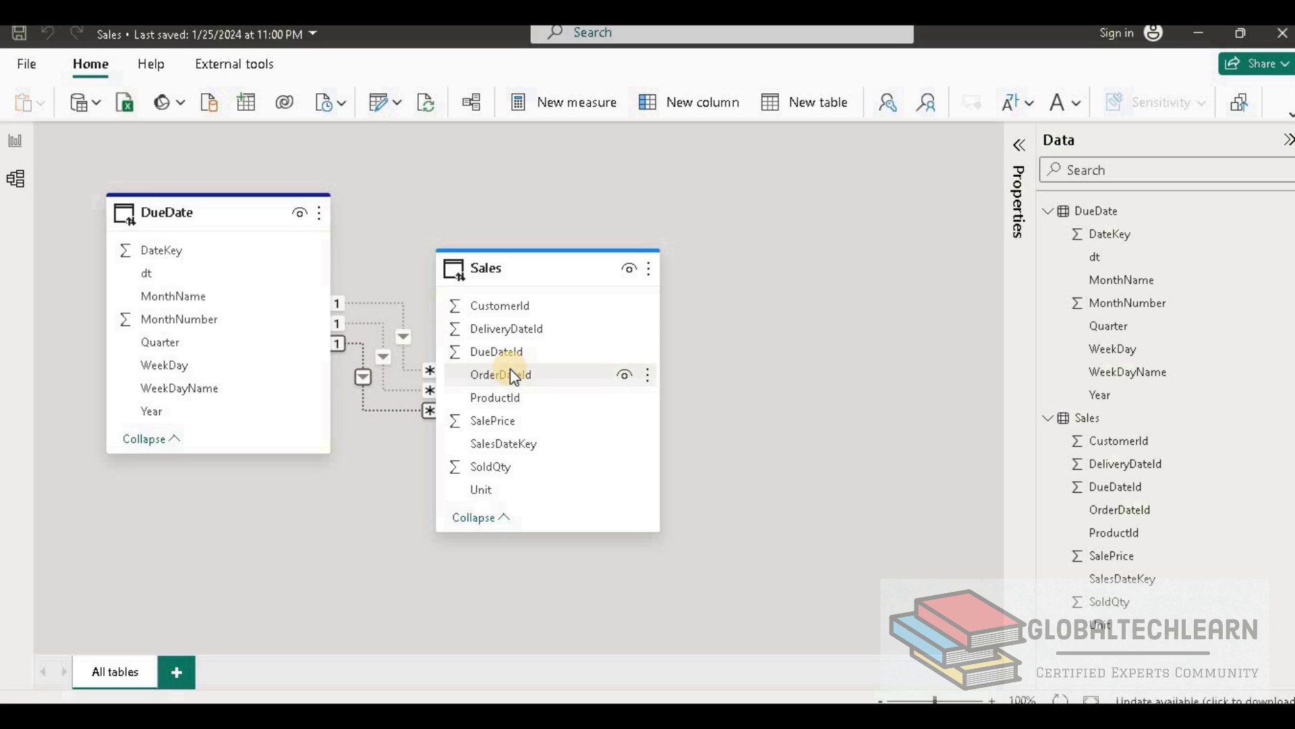
{"action": "left_click", "coordinate": [383, 356]}
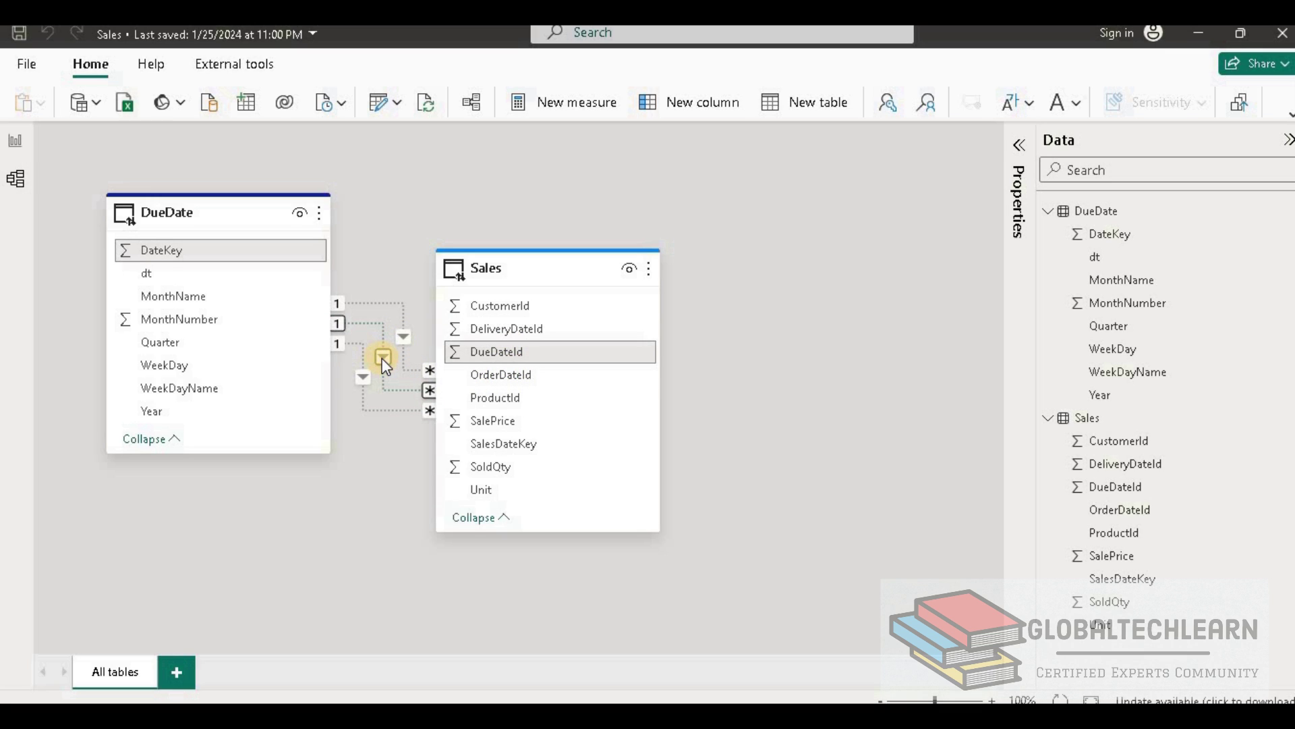
{"action": "right_click", "coordinate": [385, 365]}
{"action": "left_click", "coordinate": [398, 370]}
{"action": "left_click", "coordinate": [761, 413]}
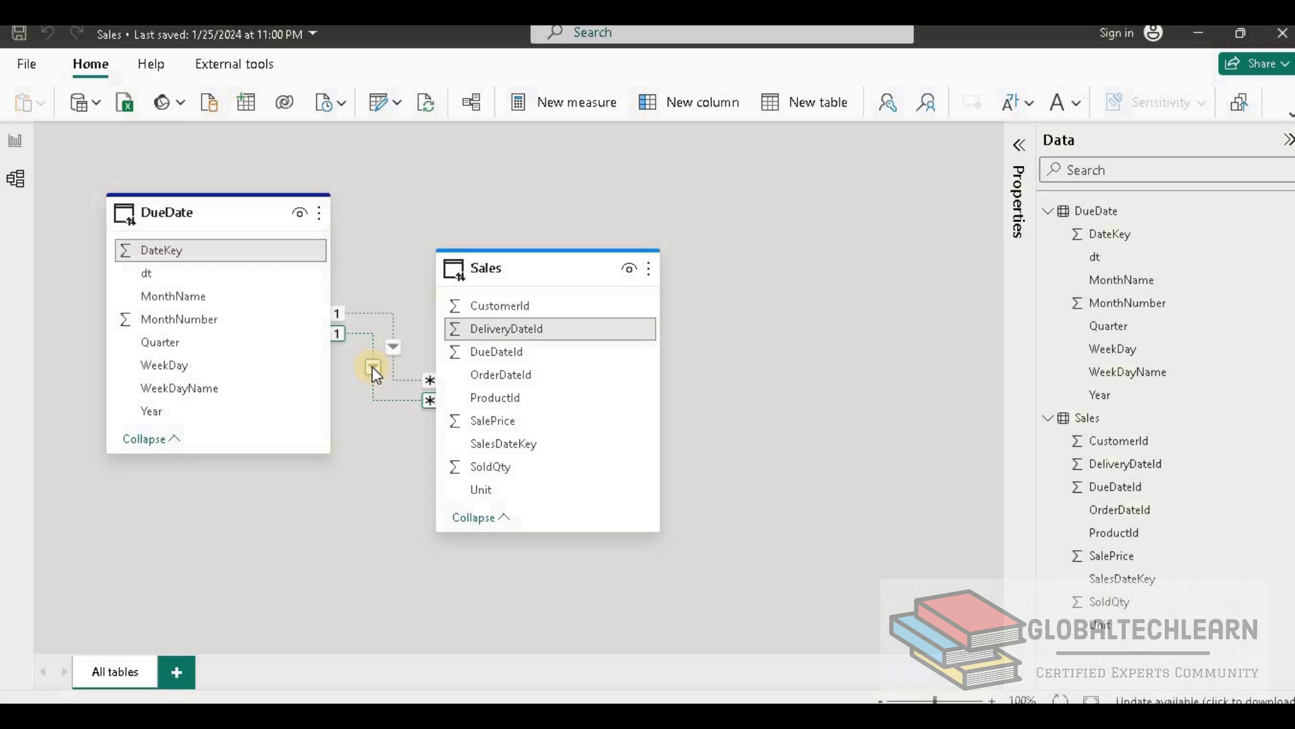
Return to Report view and select the dt and Sum of SoldQty table
{"action": "left_click", "coordinate": [16, 140]}
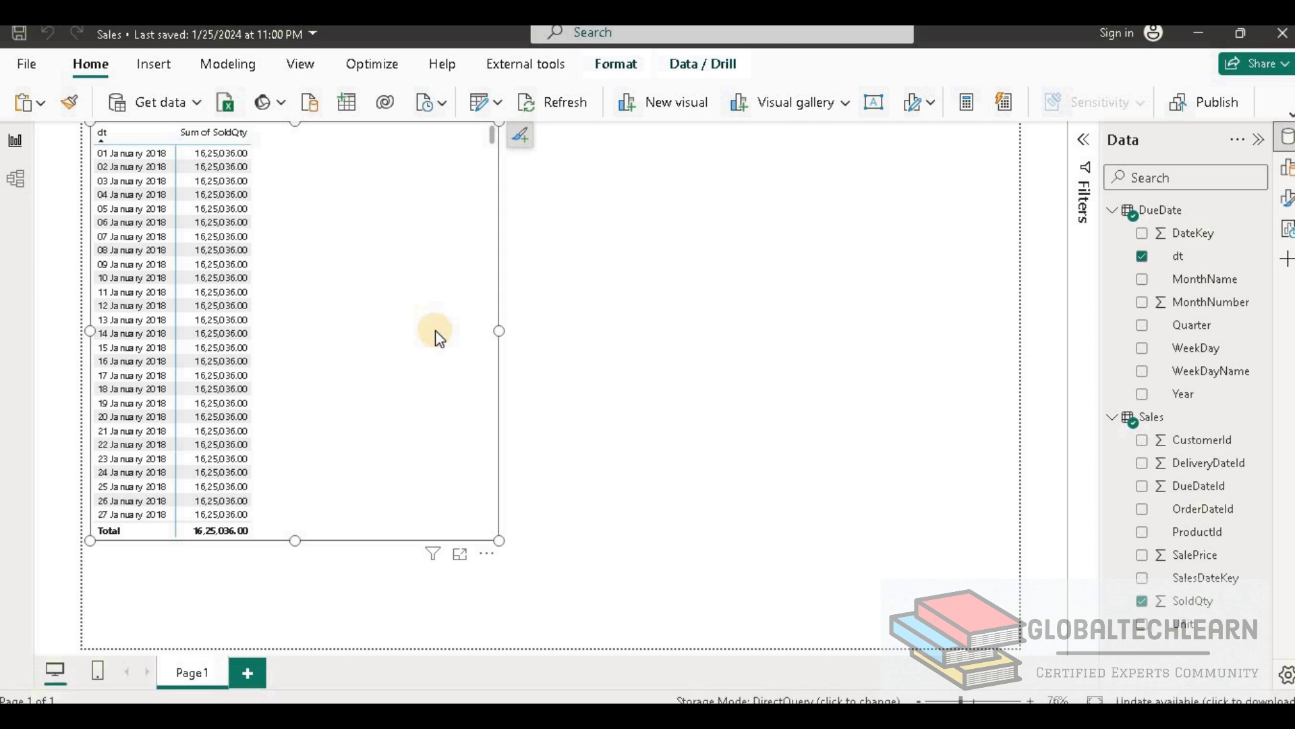
{"action": "left_click", "coordinate": [444, 250]}
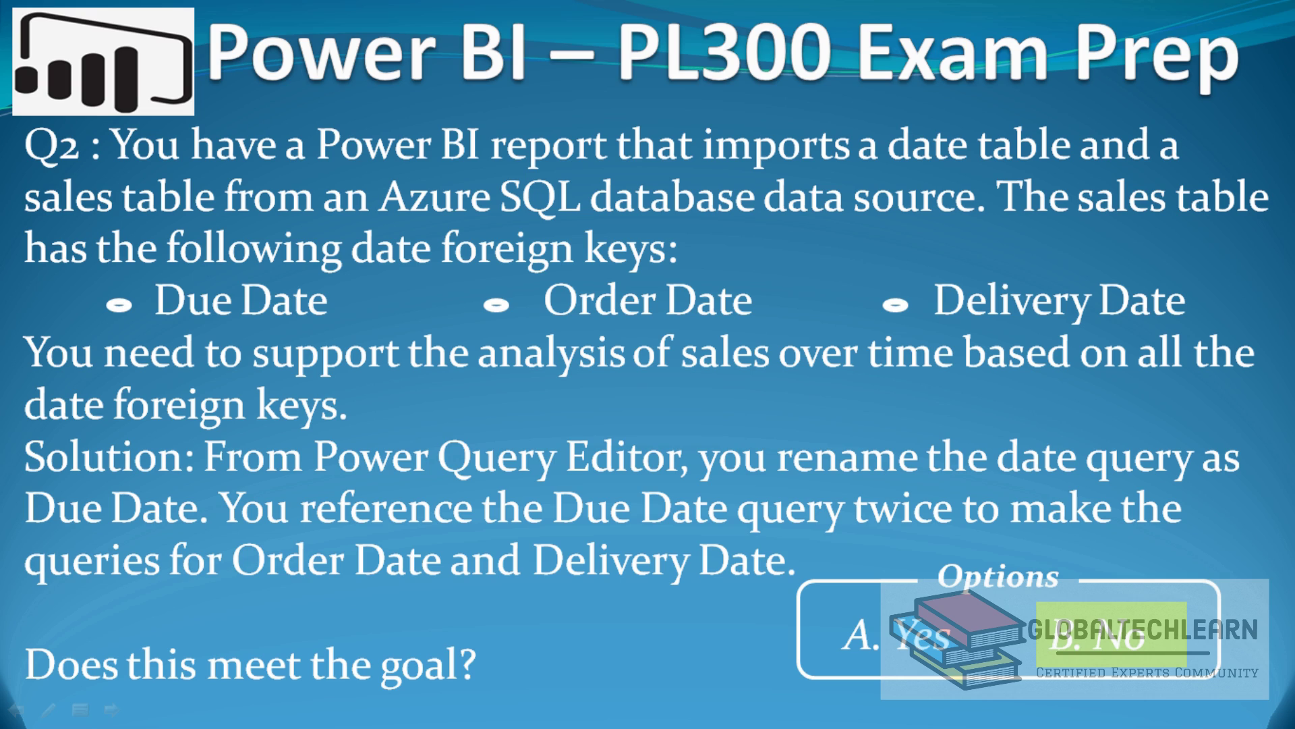
Advance the slideshow past the Q2 question to the next slide
{"action": "key", "text": "Right"}
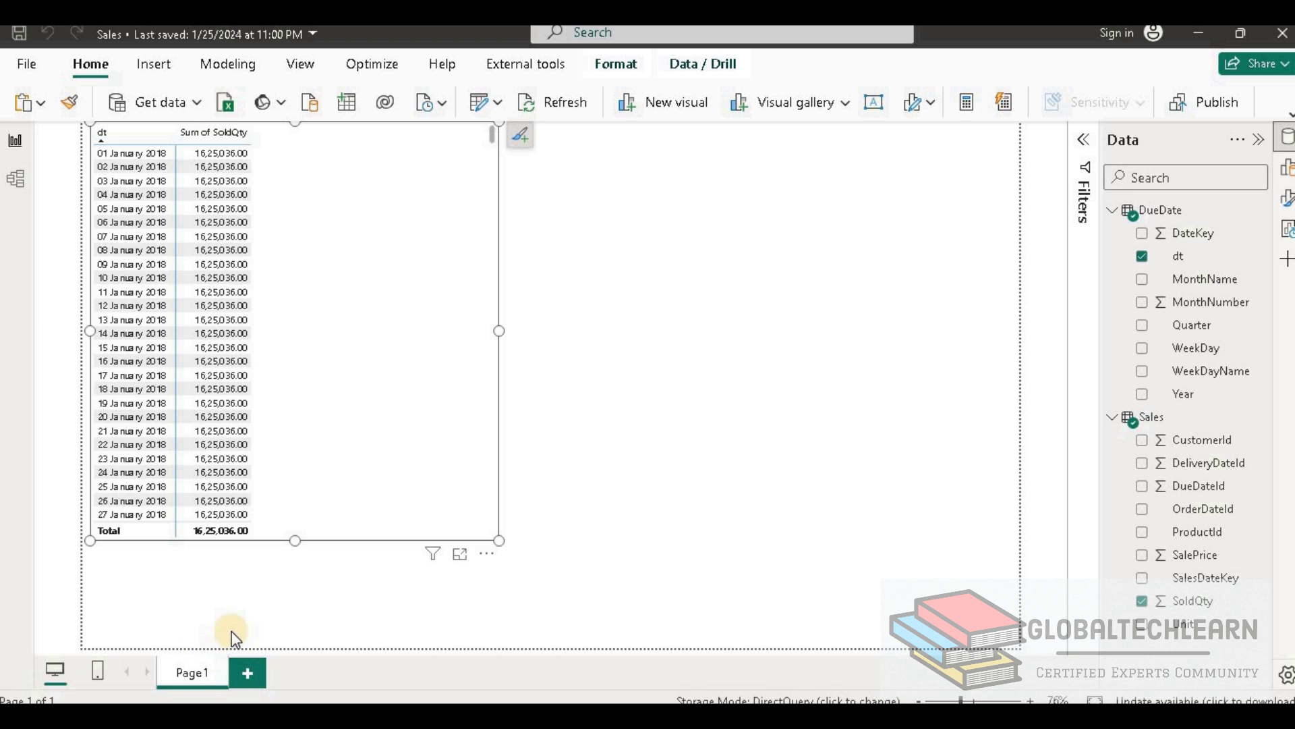
In Model view, add the calculated table 'DeliverDate = DueDate'
{"action": "left_click", "coordinate": [20, 180]}
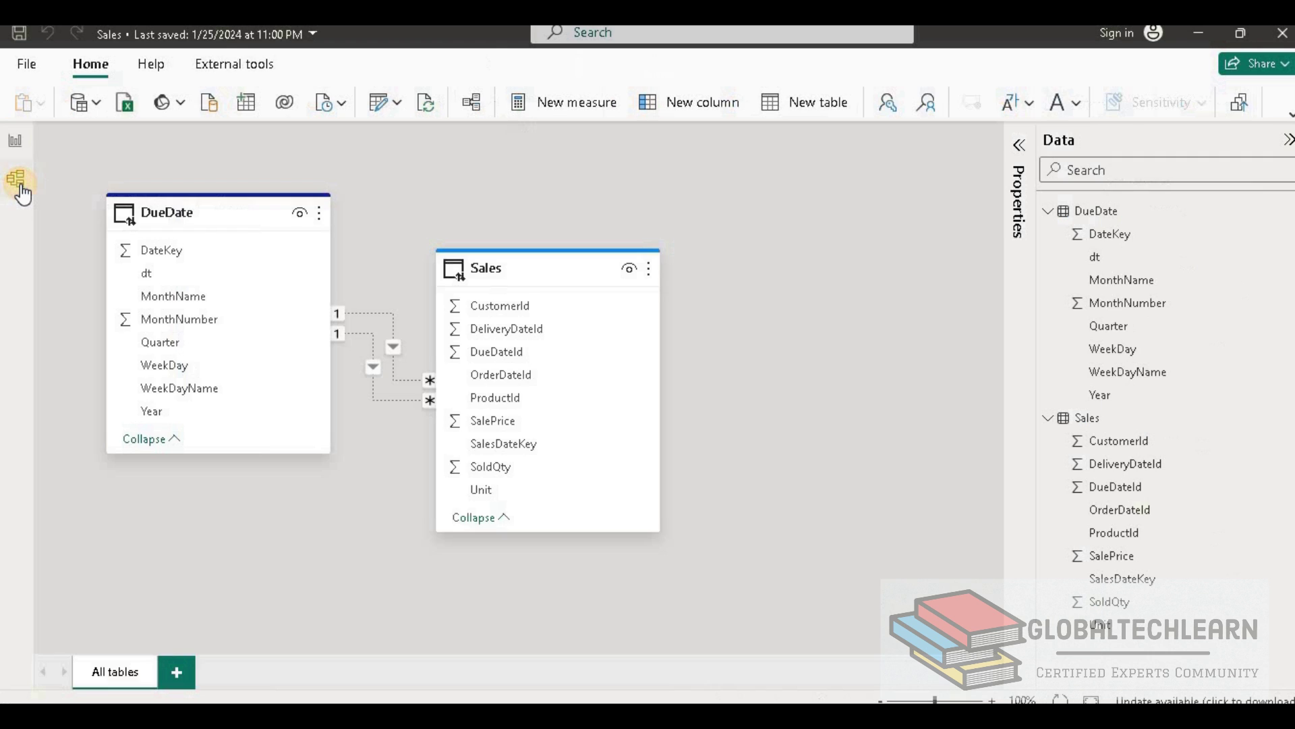
{"action": "left_click", "coordinate": [193, 217]}
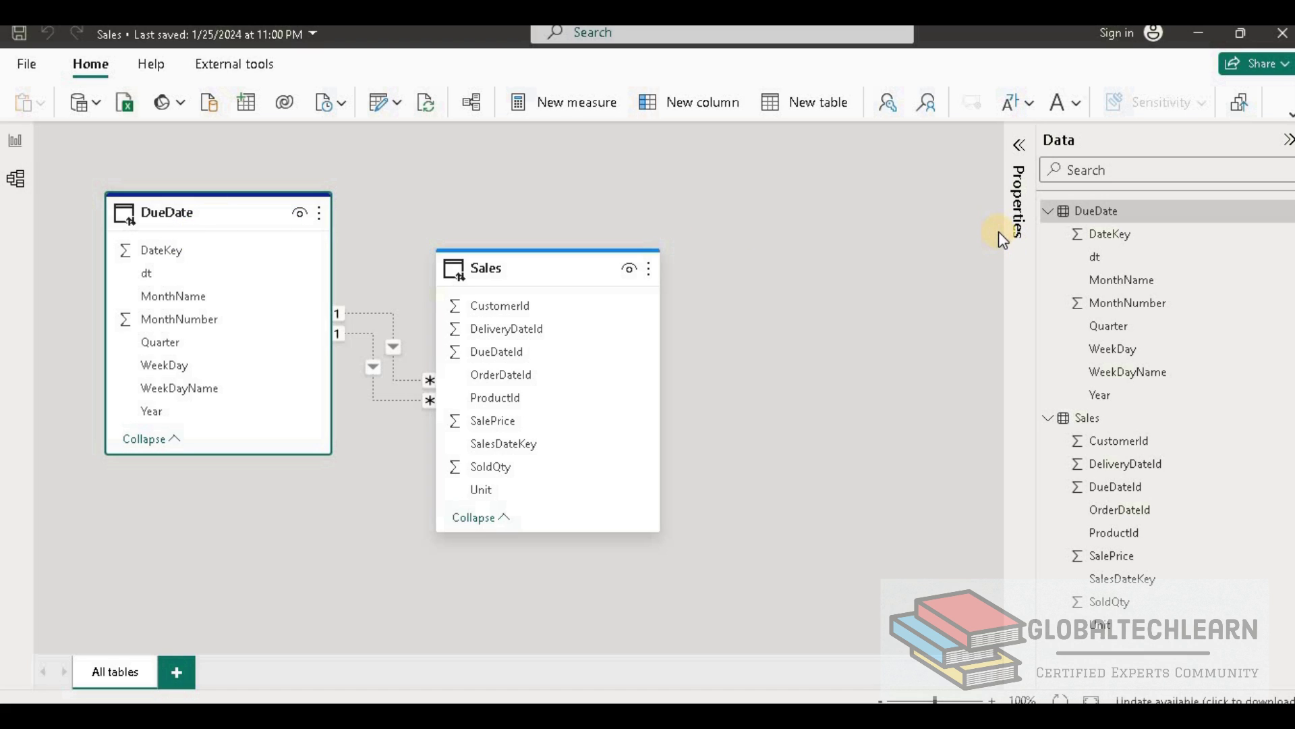
{"action": "left_click", "coordinate": [661, 132]}
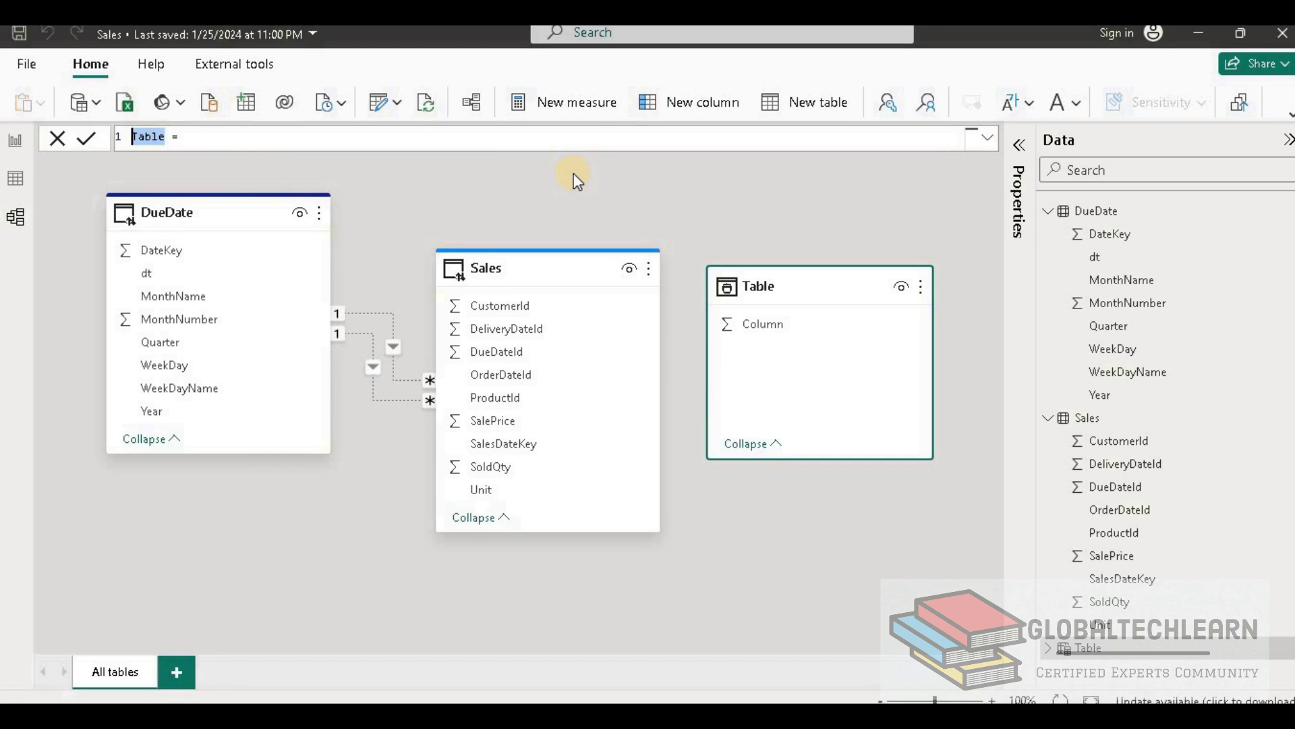
{"action": "type", "text": "DeliverDate = "}
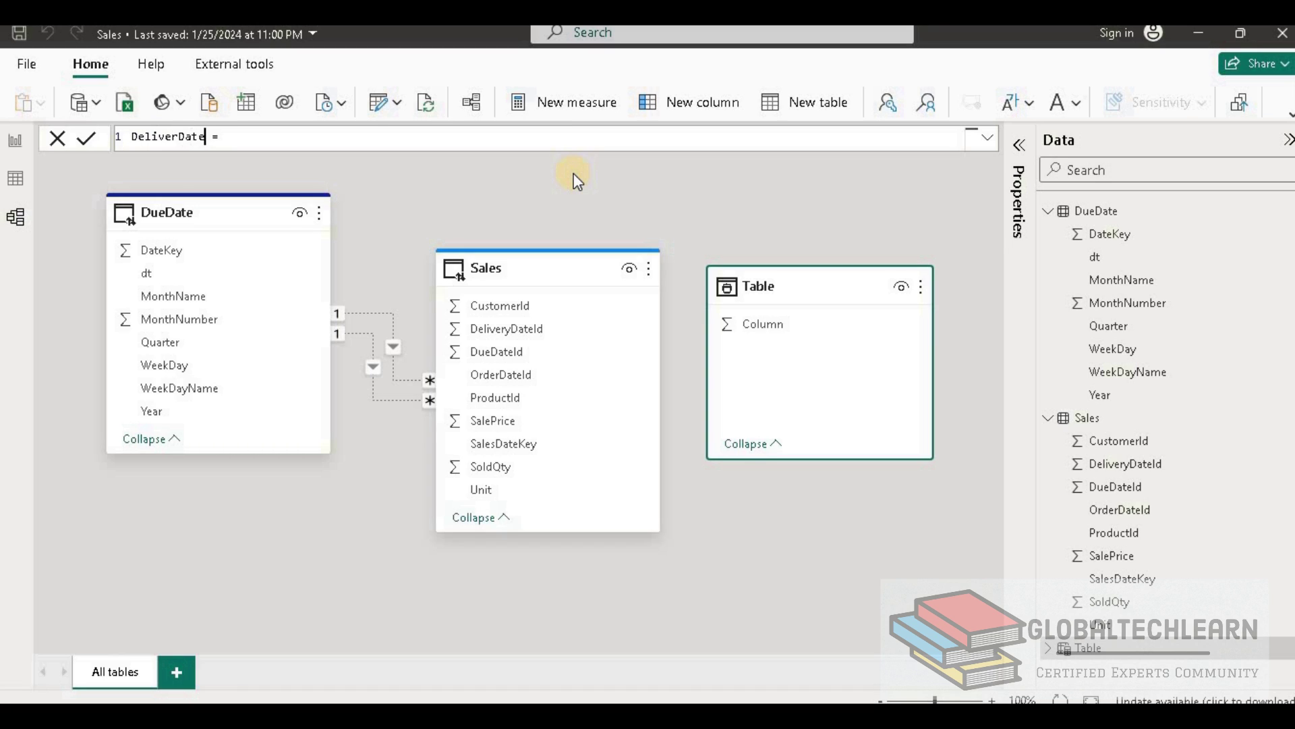
{"action": "type", "text": "DueDate"}
{"action": "key", "text": "Return"}
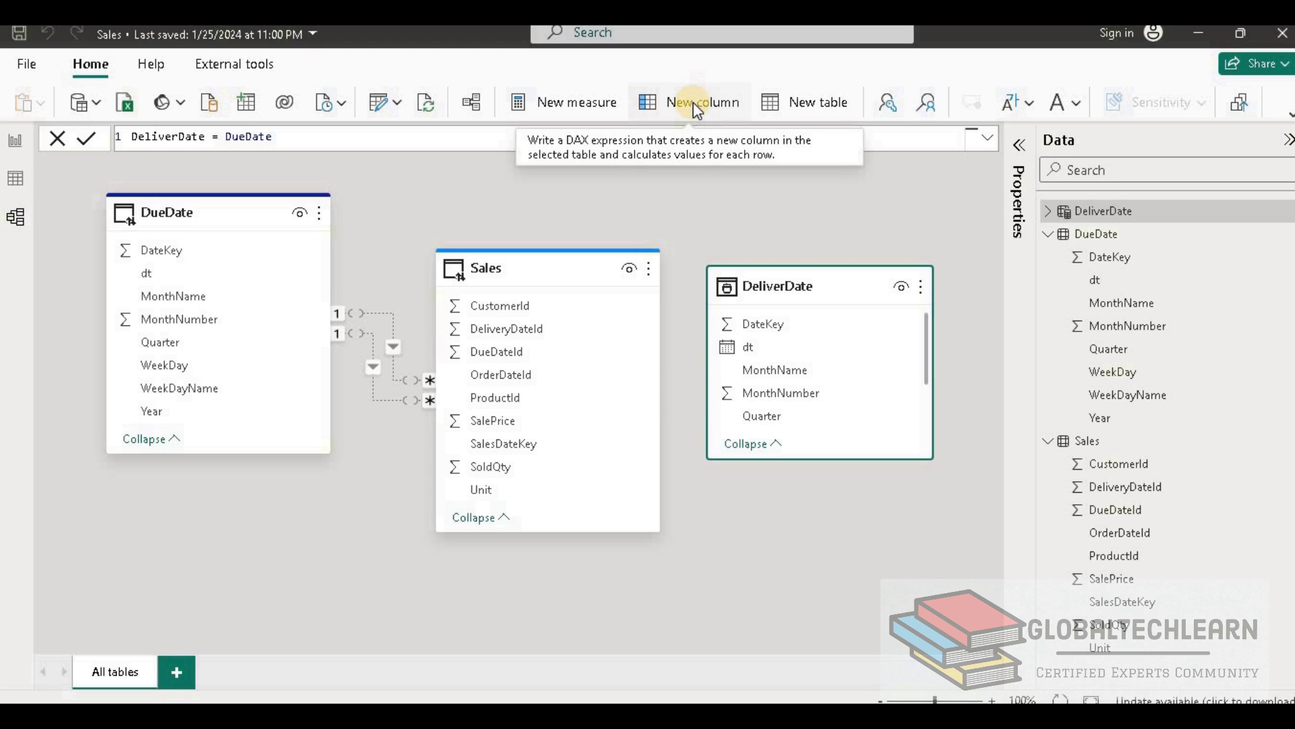
Create the calculated table OrderDate = DueDate and position its card below DueDate in the diagram
{"action": "left_click", "coordinate": [827, 211]}
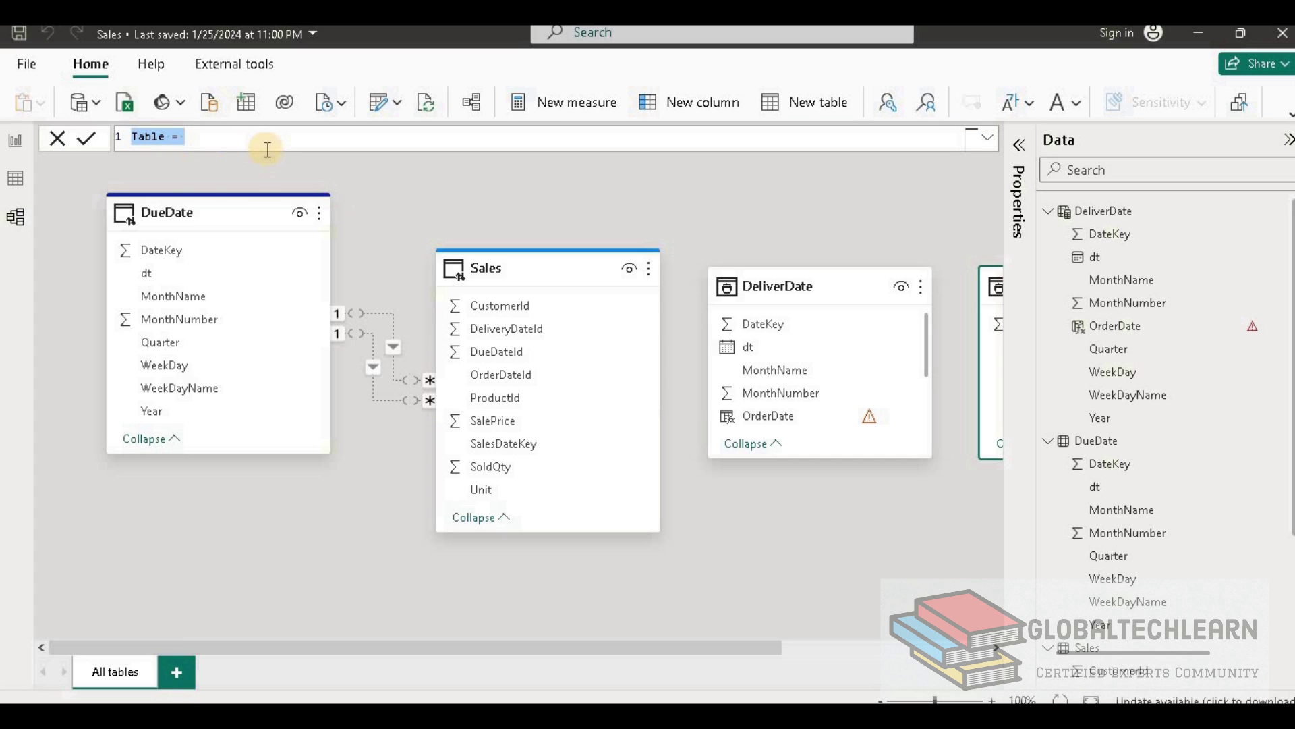
{"action": "key", "text": "Home"}
{"action": "key", "text": "shift+Right"}
{"action": "key", "text": "shift+Right"}
{"action": "key", "text": "shift+Right"}
{"action": "type", "text": "OrderDate = "}
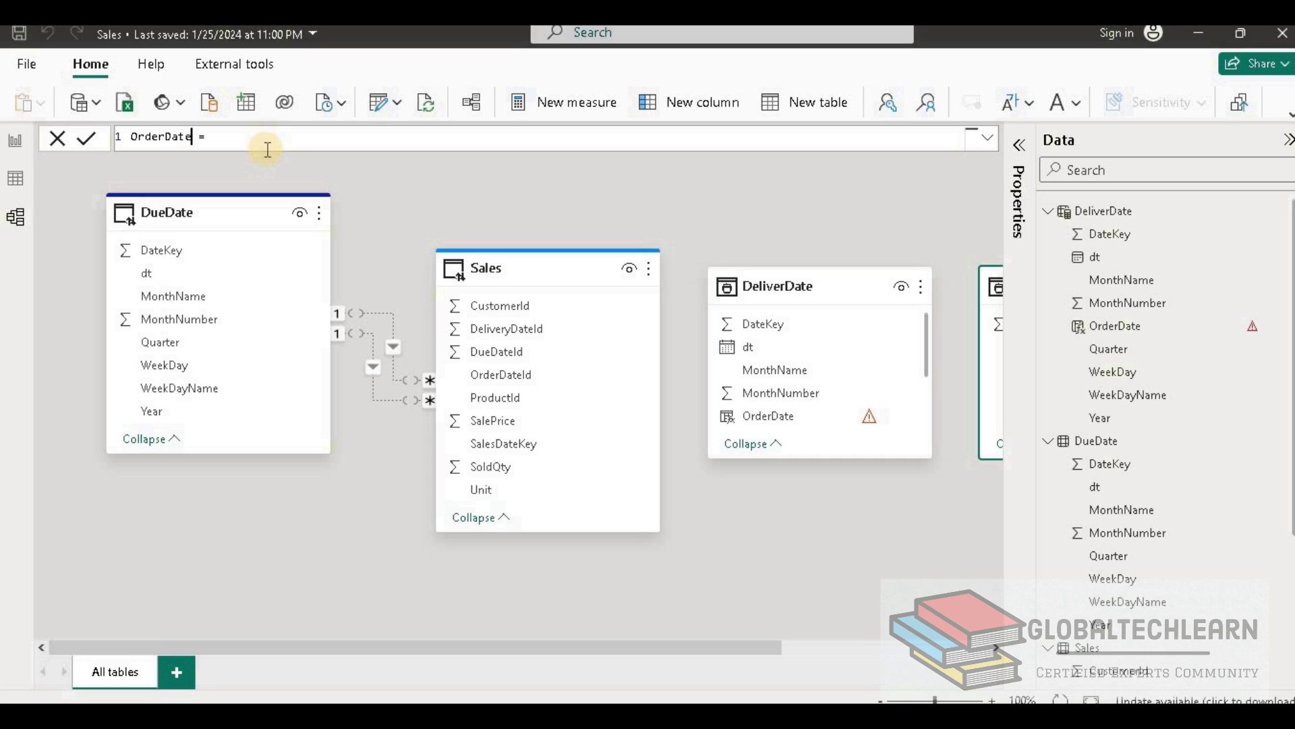
{"action": "type", "text": "DueDate"}
{"action": "key", "text": "Return"}
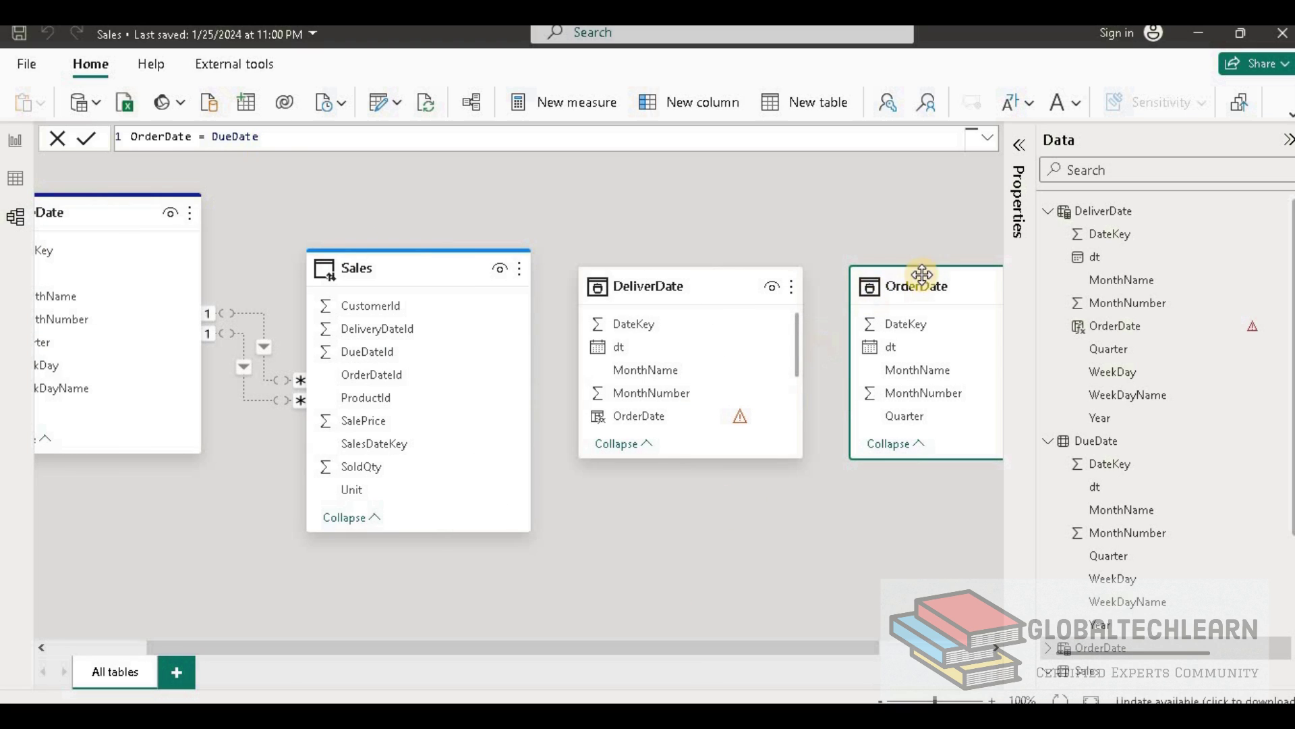
{"action": "left_click_drag", "start_coordinate": [931, 286], "coordinate": [196, 513]}
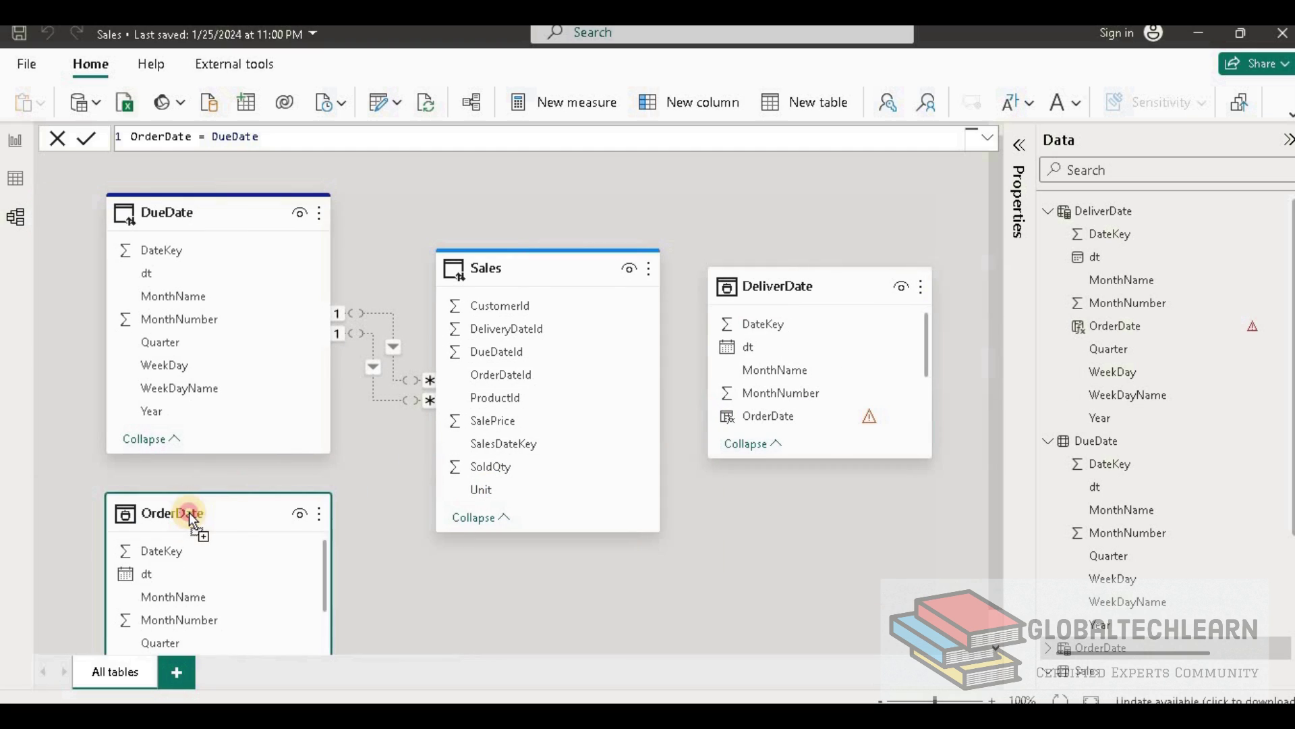
Delete both relationship lines between DueDate and Sales, confirming each deletion
{"action": "right_click", "coordinate": [391, 343]}
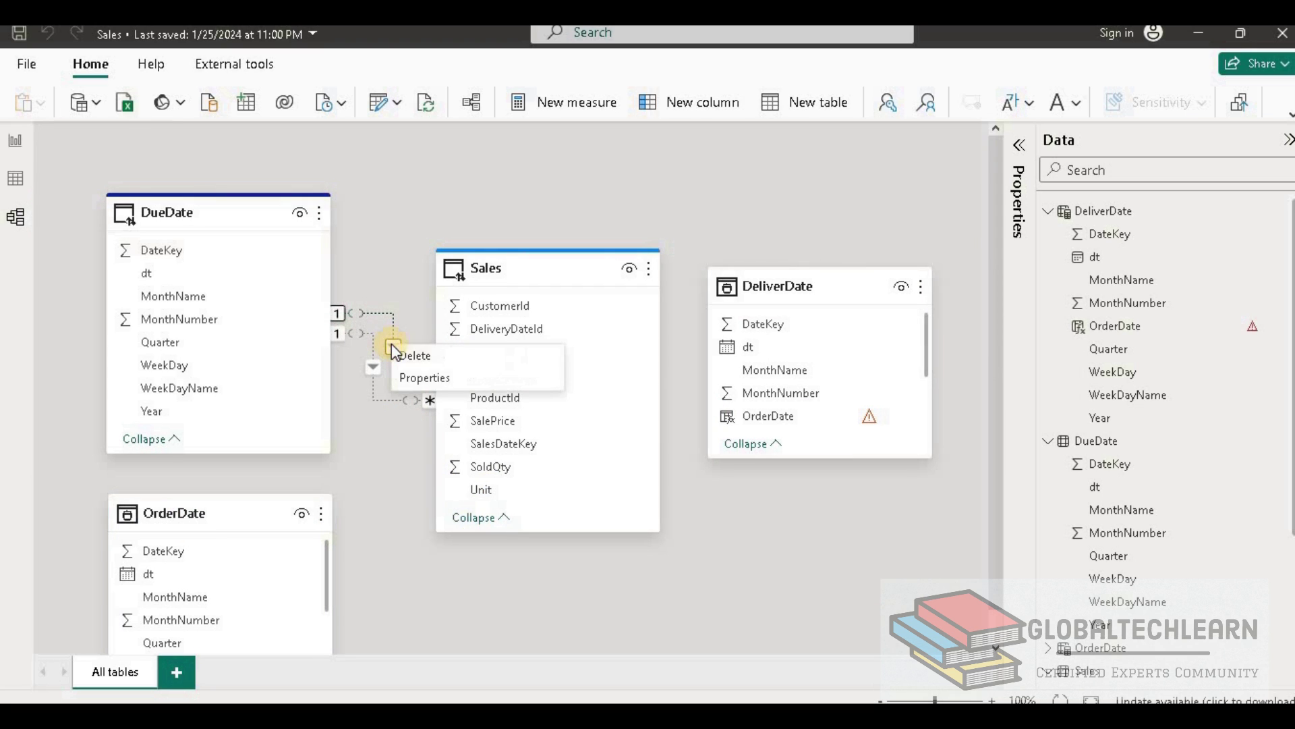
{"action": "left_click", "coordinate": [410, 355]}
{"action": "left_click", "coordinate": [748, 411]}
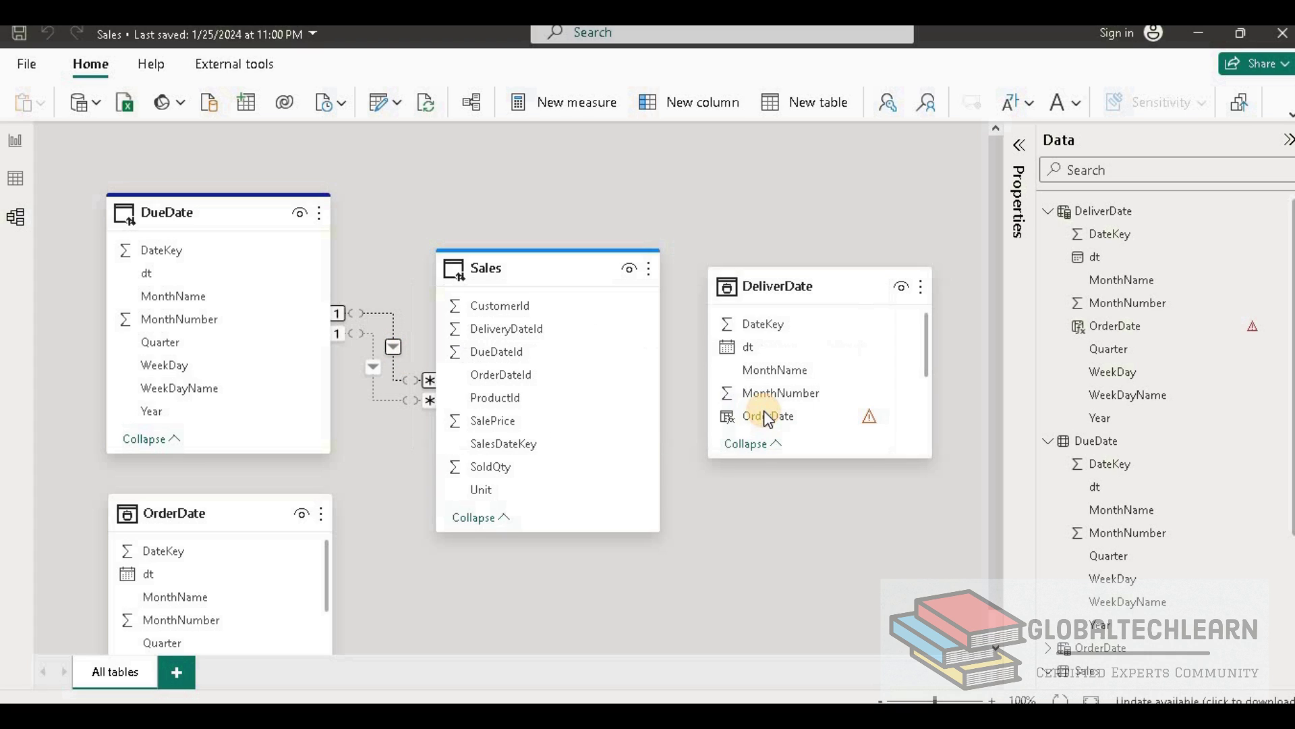
{"action": "right_click", "coordinate": [384, 358]}
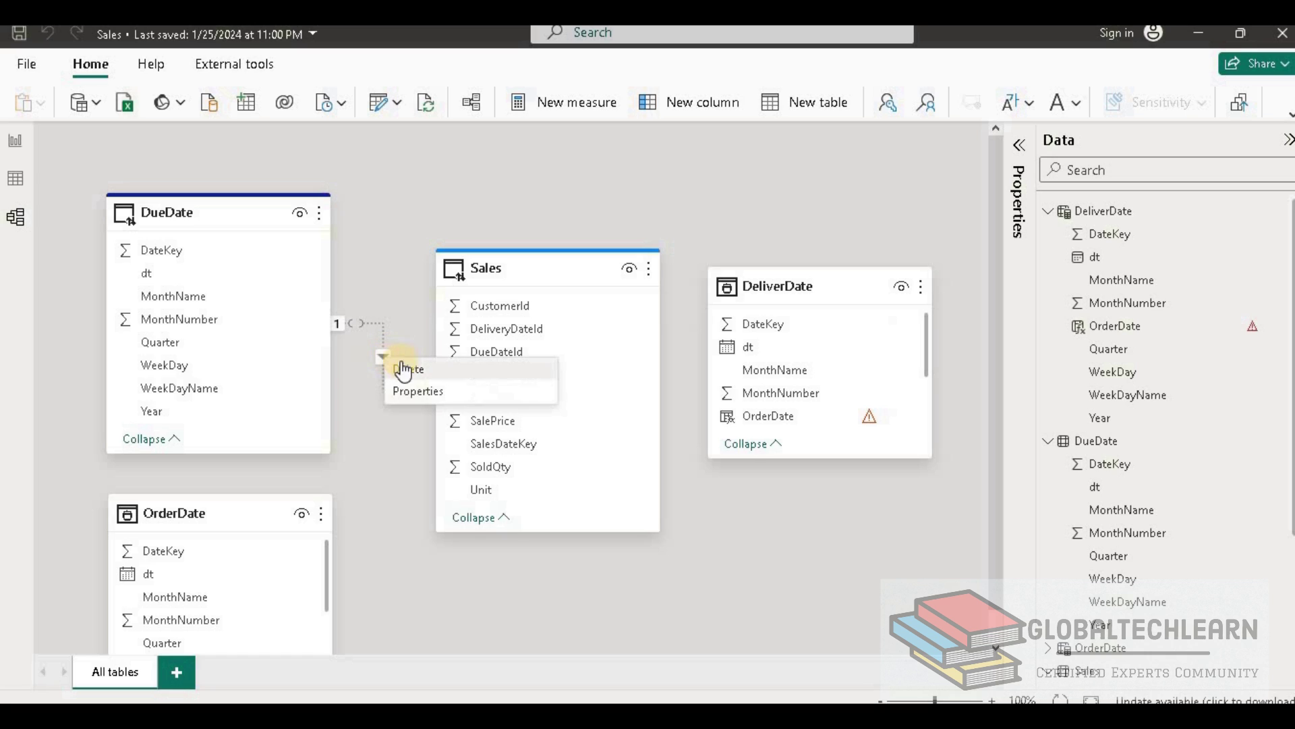
{"action": "left_click", "coordinate": [404, 367]}
{"action": "left_click", "coordinate": [760, 411]}
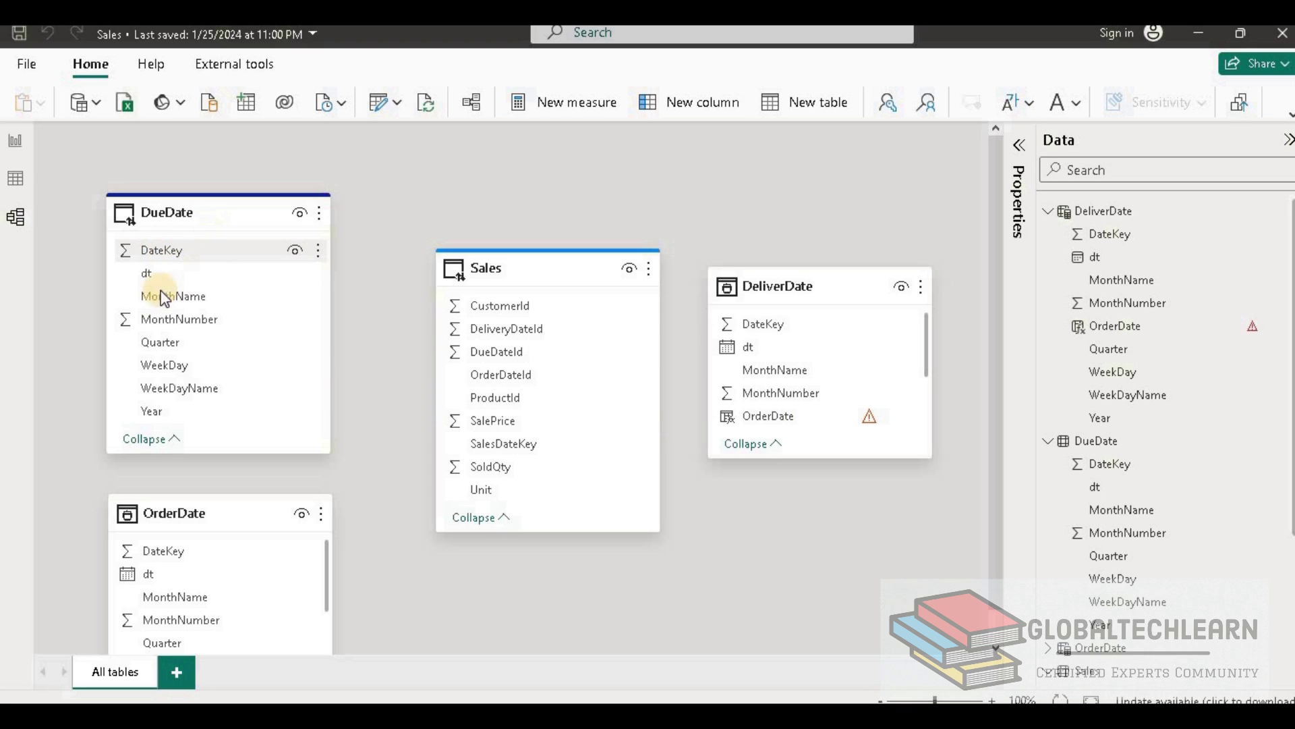
Link DueDate[DateKey] to Sales[DueDateId] and accept the many-to-one relationship
{"action": "left_click", "coordinate": [167, 256]}
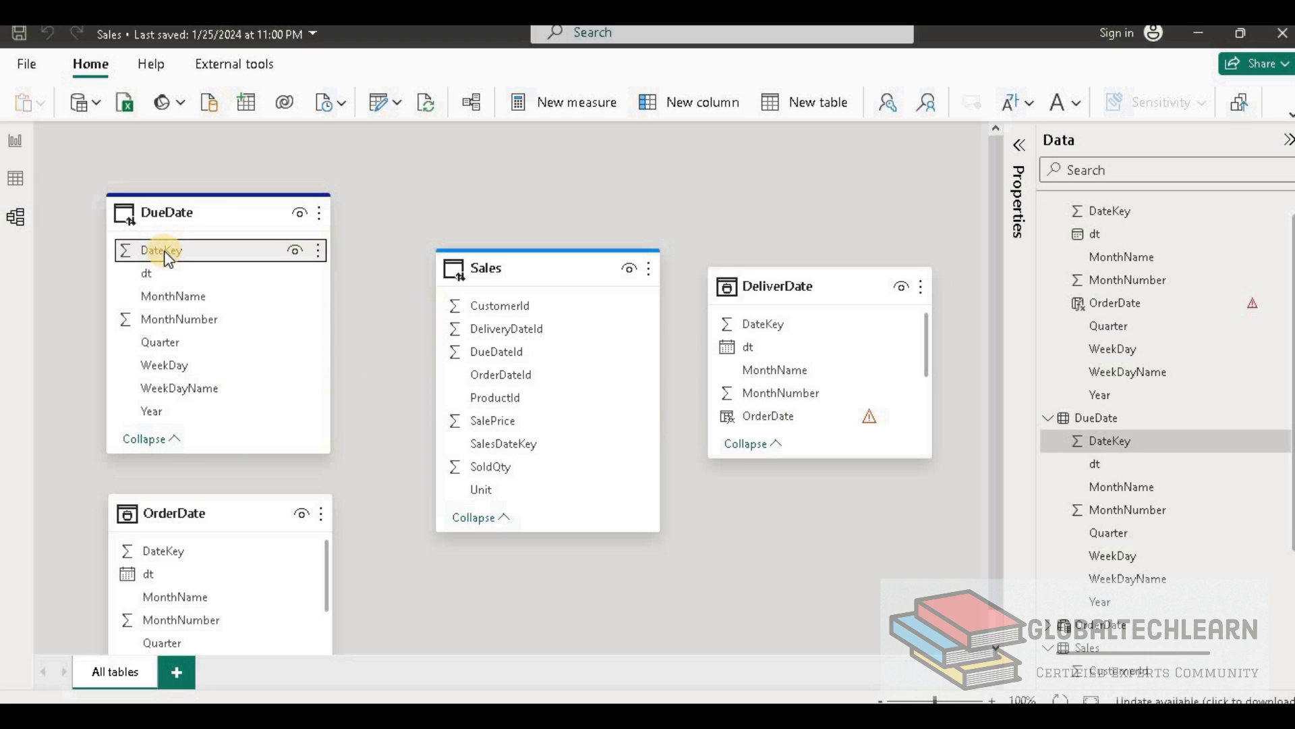
{"action": "left_click_drag", "start_coordinate": [164, 258], "coordinate": [193, 249]}
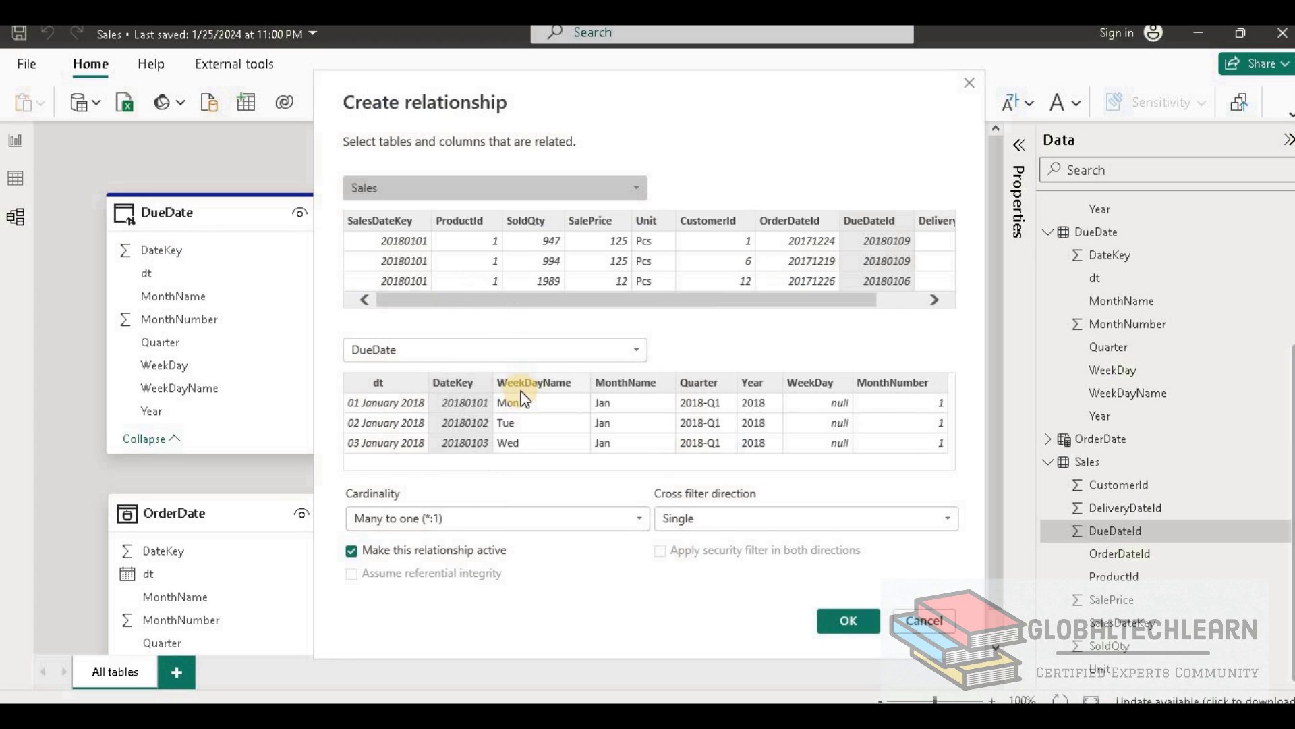
{"action": "left_click", "coordinate": [843, 621]}
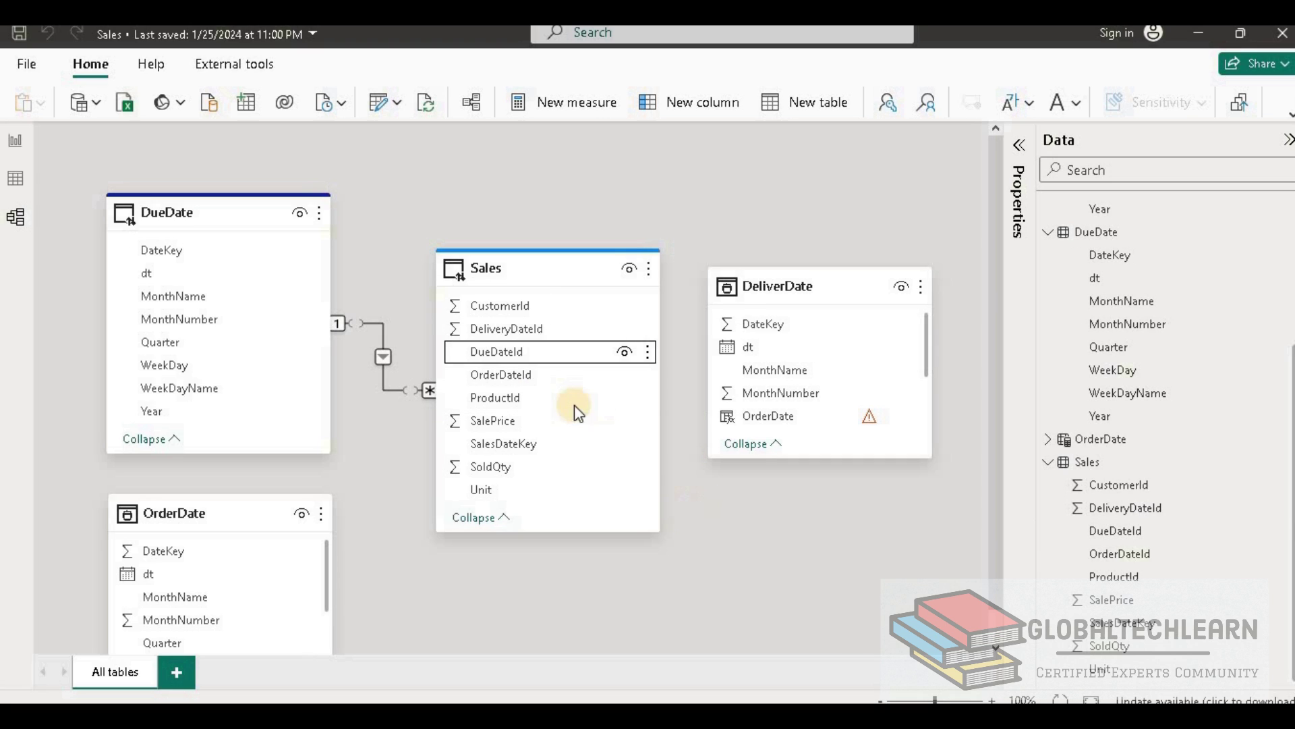
Relate Sales DeliveryDateId to DeliverDate[DateKey] and OrderDateId to OrderDate[DateKey], then reposition DeliverDate
{"action": "left_click_drag", "start_coordinate": [526, 330], "coordinate": [773, 324]}
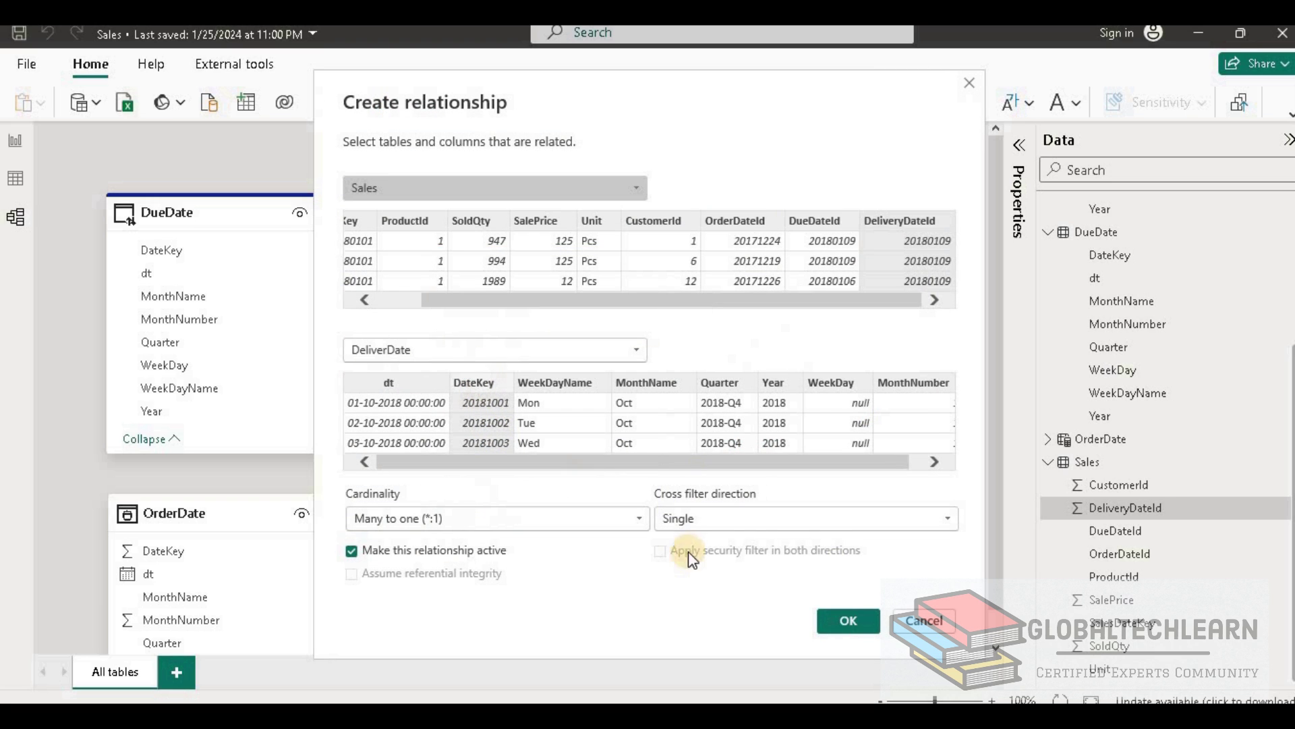
{"action": "left_click", "coordinate": [842, 618]}
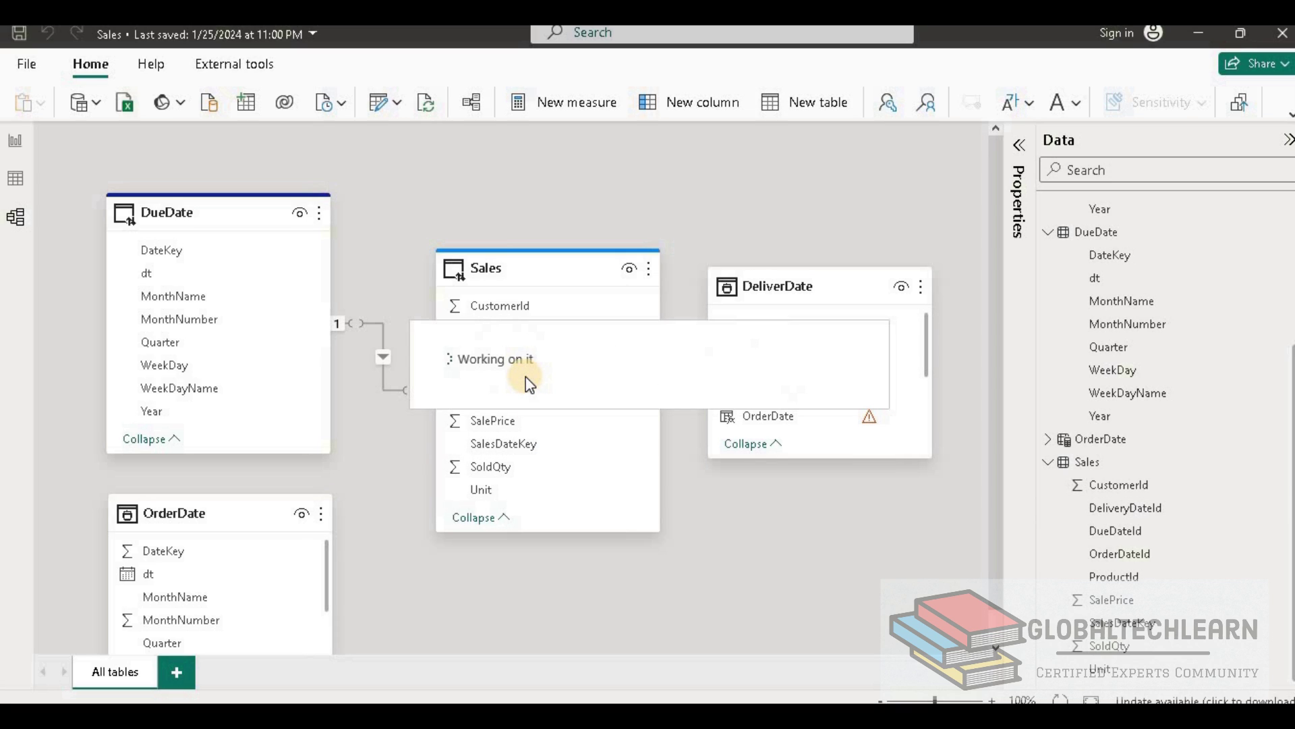
{"action": "left_click", "coordinate": [525, 375]}
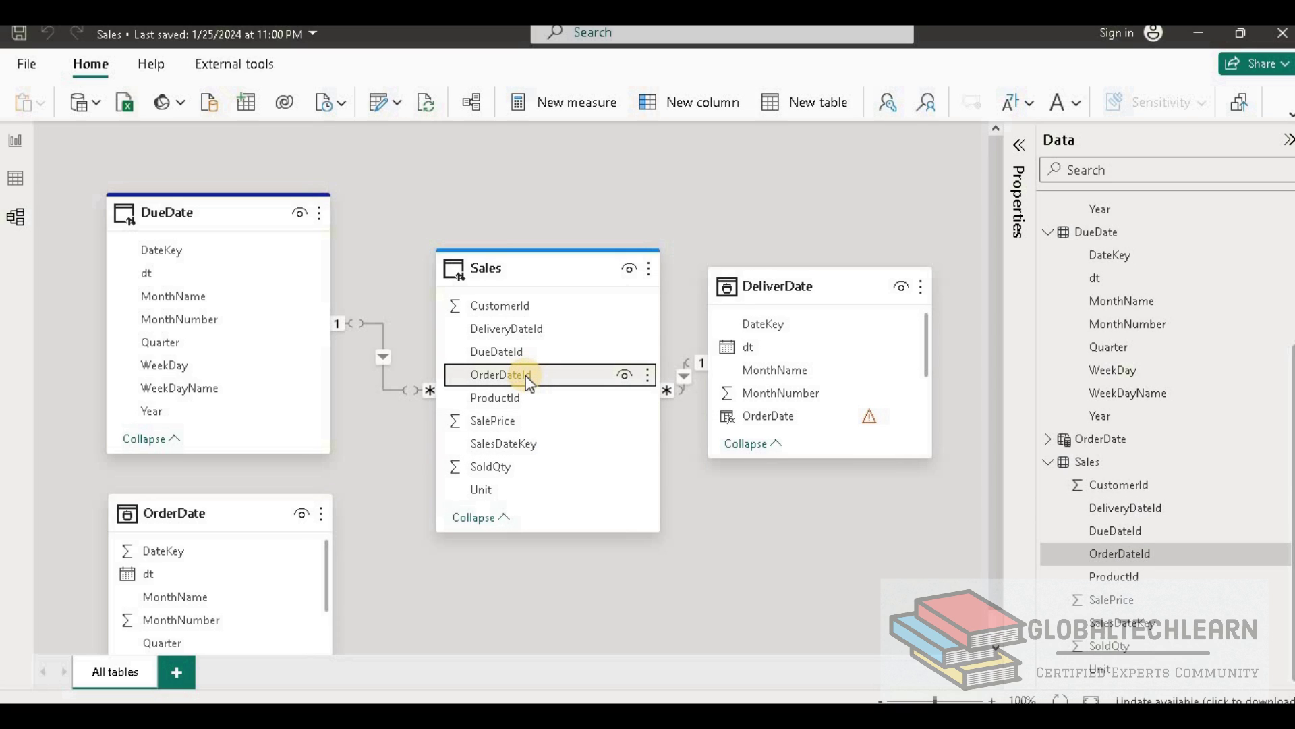
{"action": "left_click_drag", "start_coordinate": [524, 373], "coordinate": [177, 552]}
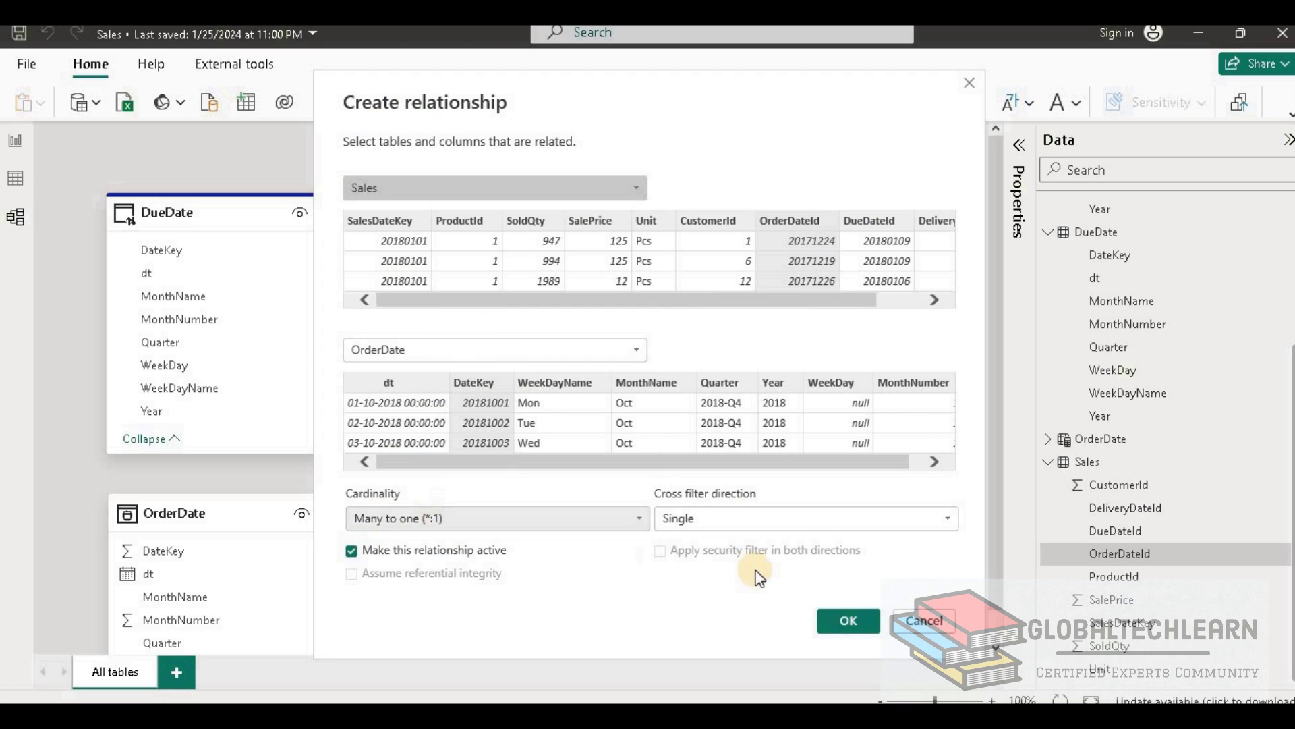
{"action": "left_click", "coordinate": [848, 617]}
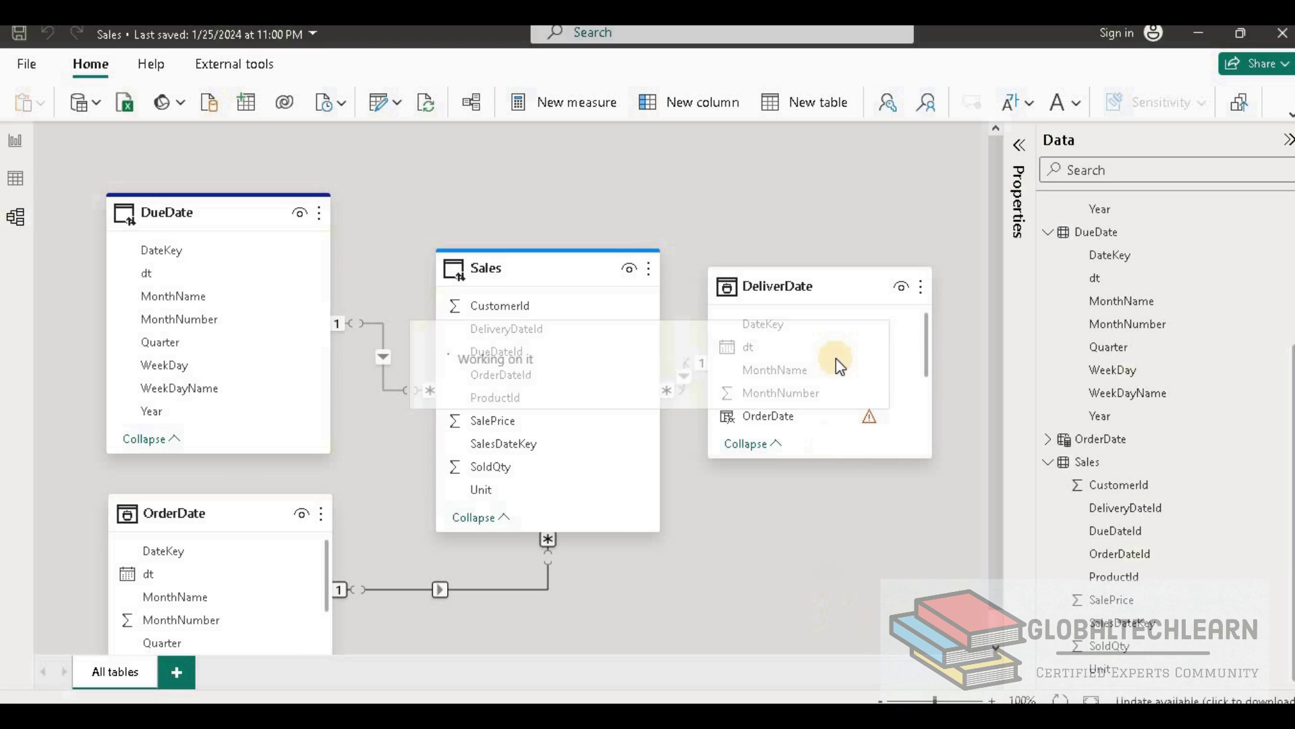
{"action": "left_click_drag", "start_coordinate": [807, 283], "coordinate": [866, 223]}
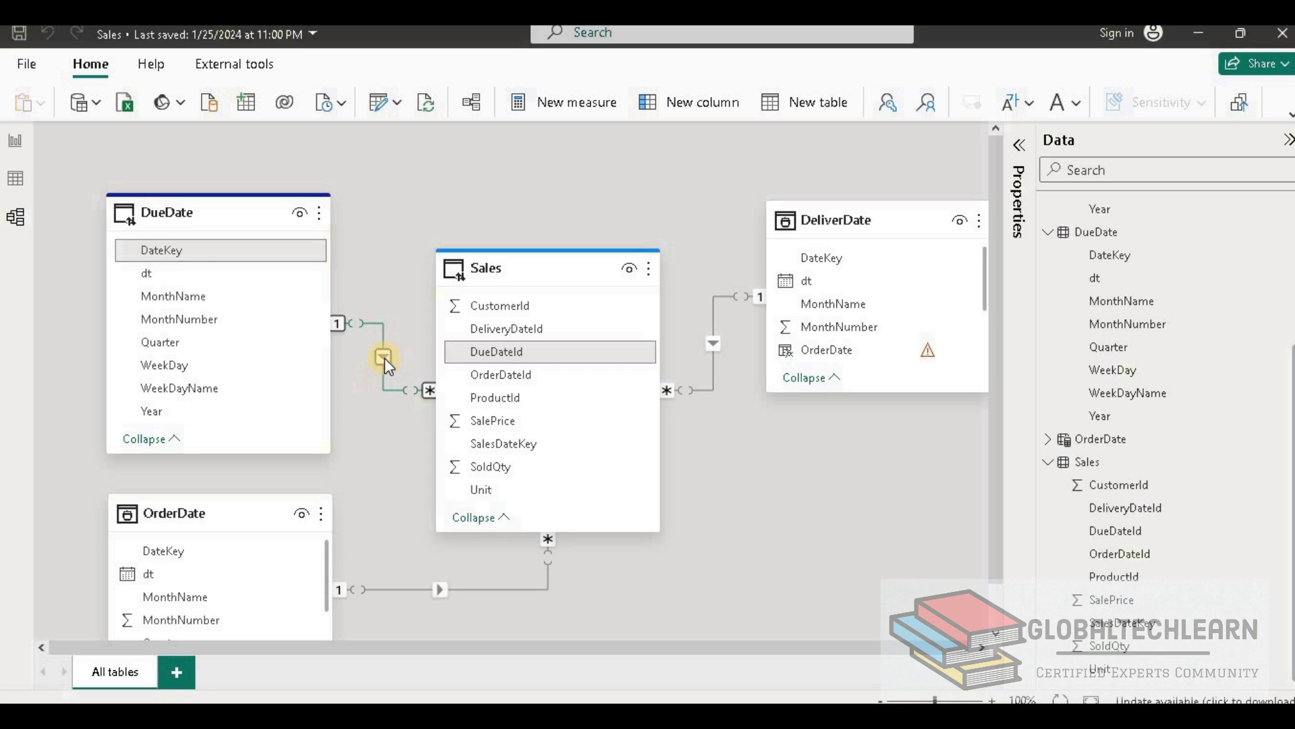
On the report page, add a new visual showing DeliverDate's Quarter field
{"action": "left_click", "coordinate": [15, 142]}
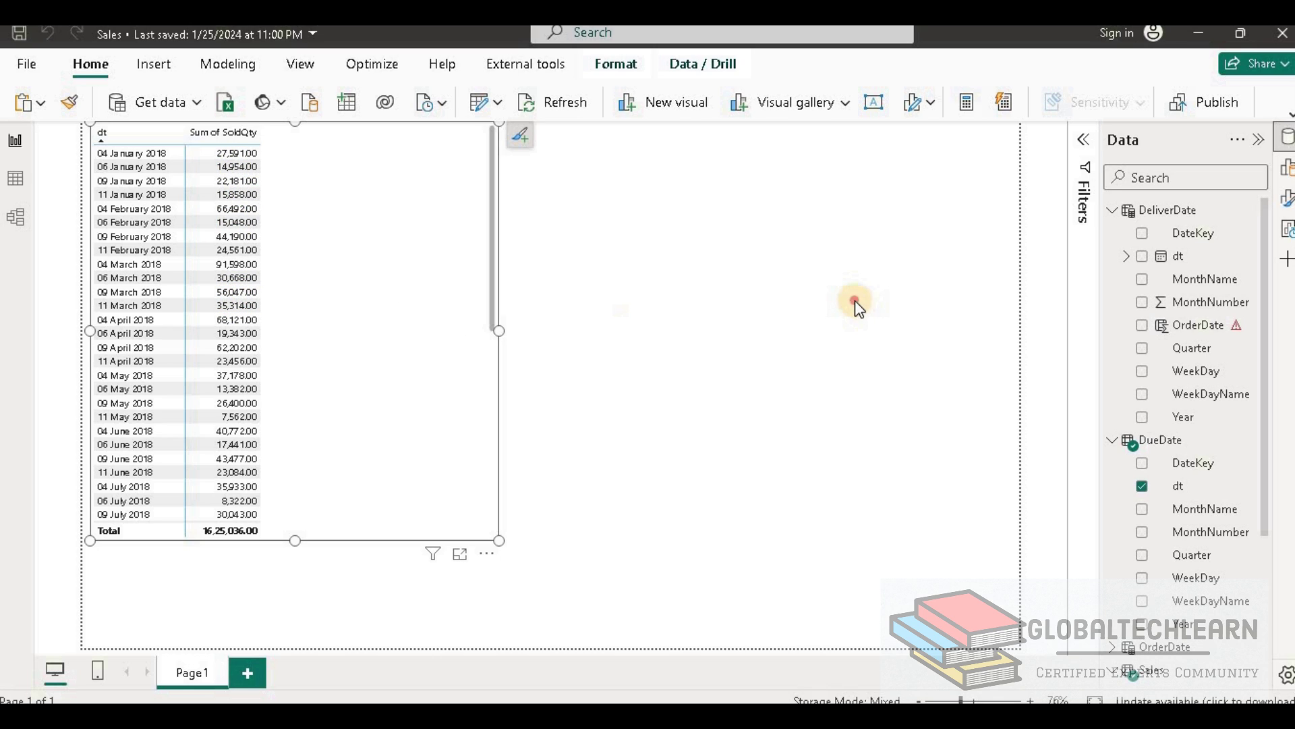
{"action": "left_click", "coordinate": [496, 531]}
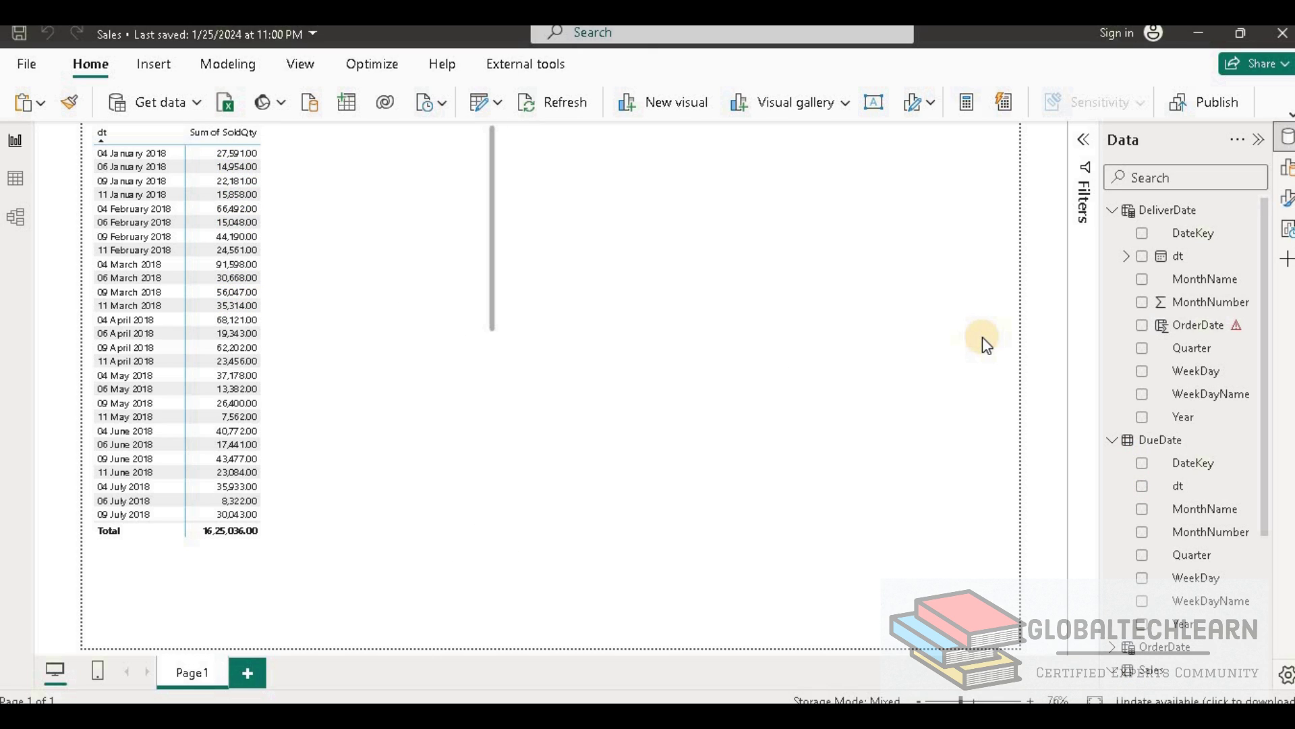
{"action": "left_click", "coordinate": [1112, 210]}
{"action": "left_click", "coordinate": [1112, 232]}
{"action": "left_click", "coordinate": [1112, 279]}
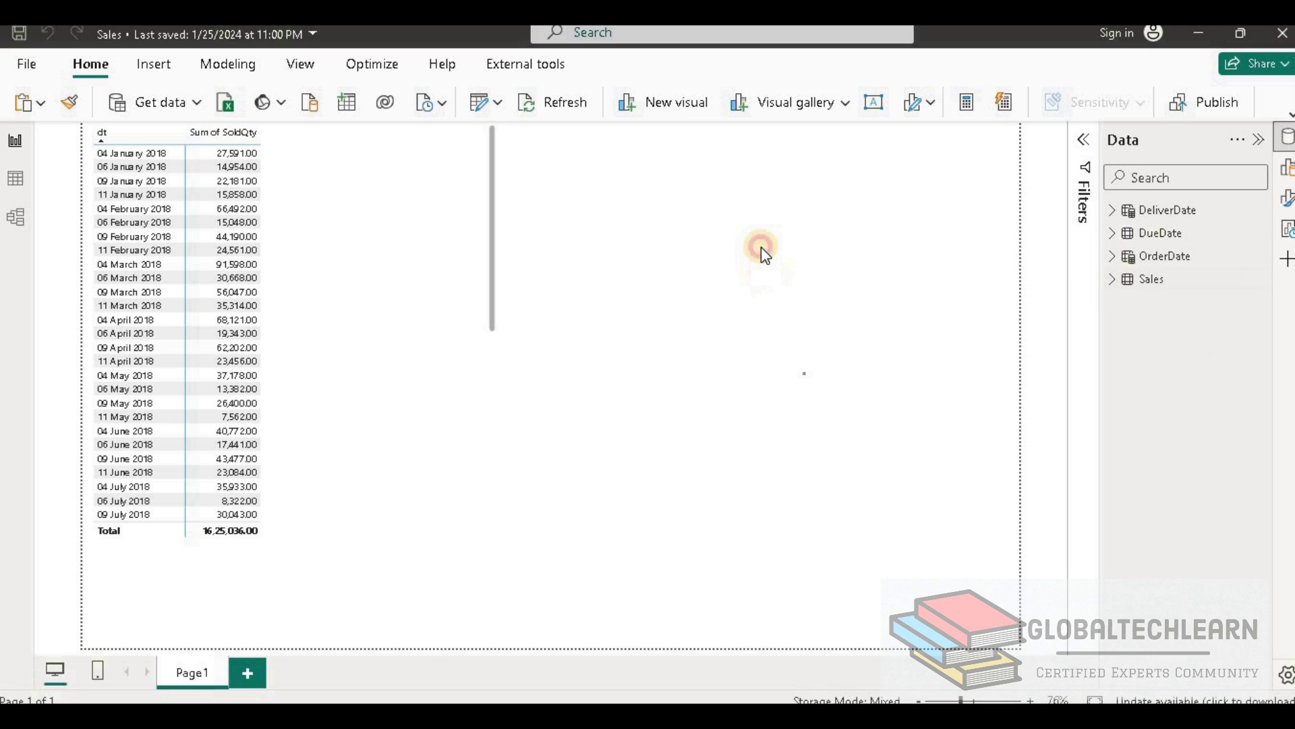
{"action": "left_click", "coordinate": [702, 108]}
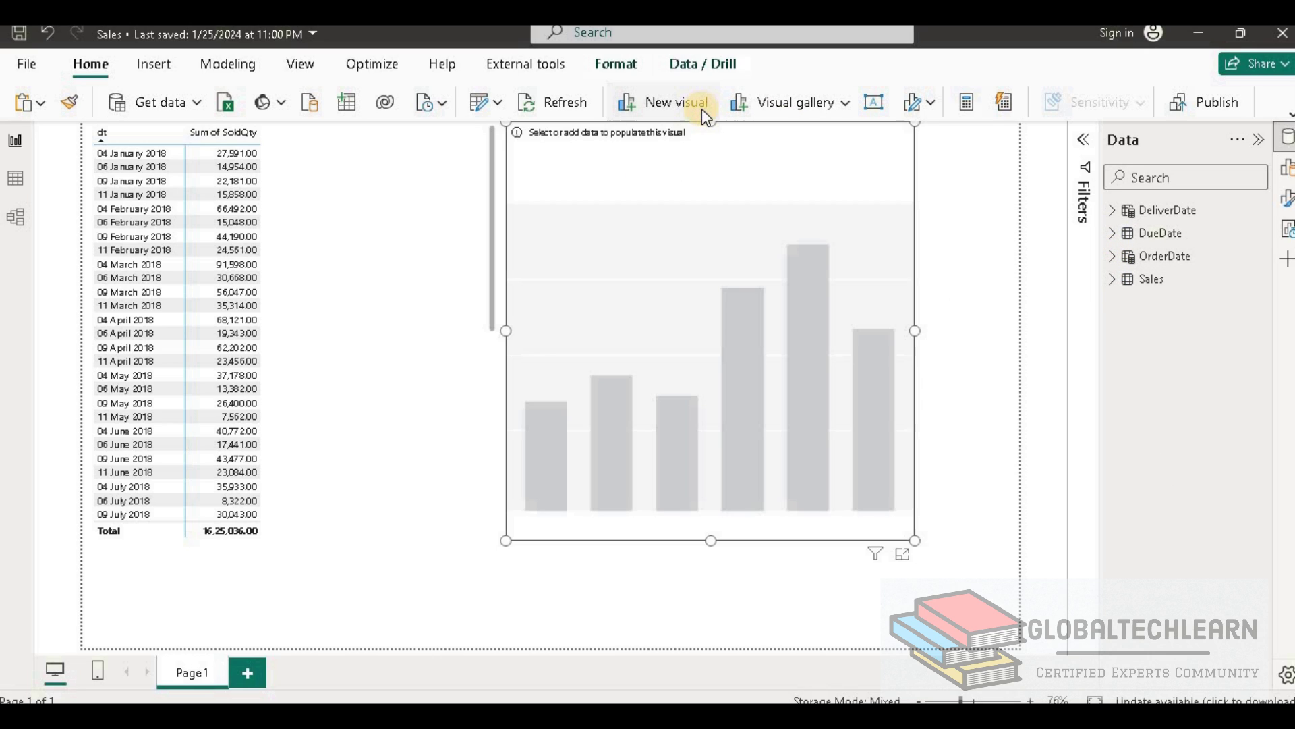
{"action": "left_click", "coordinate": [1115, 210]}
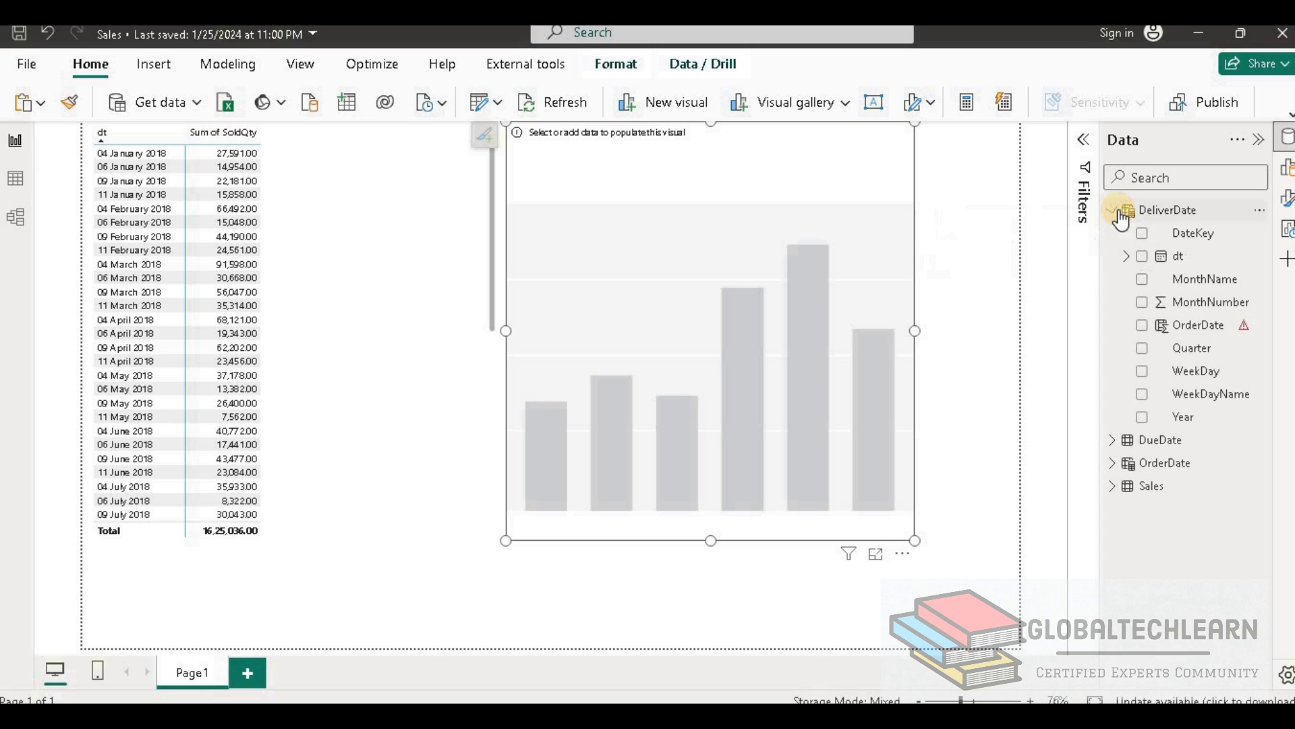
{"action": "left_click", "coordinate": [1142, 347]}
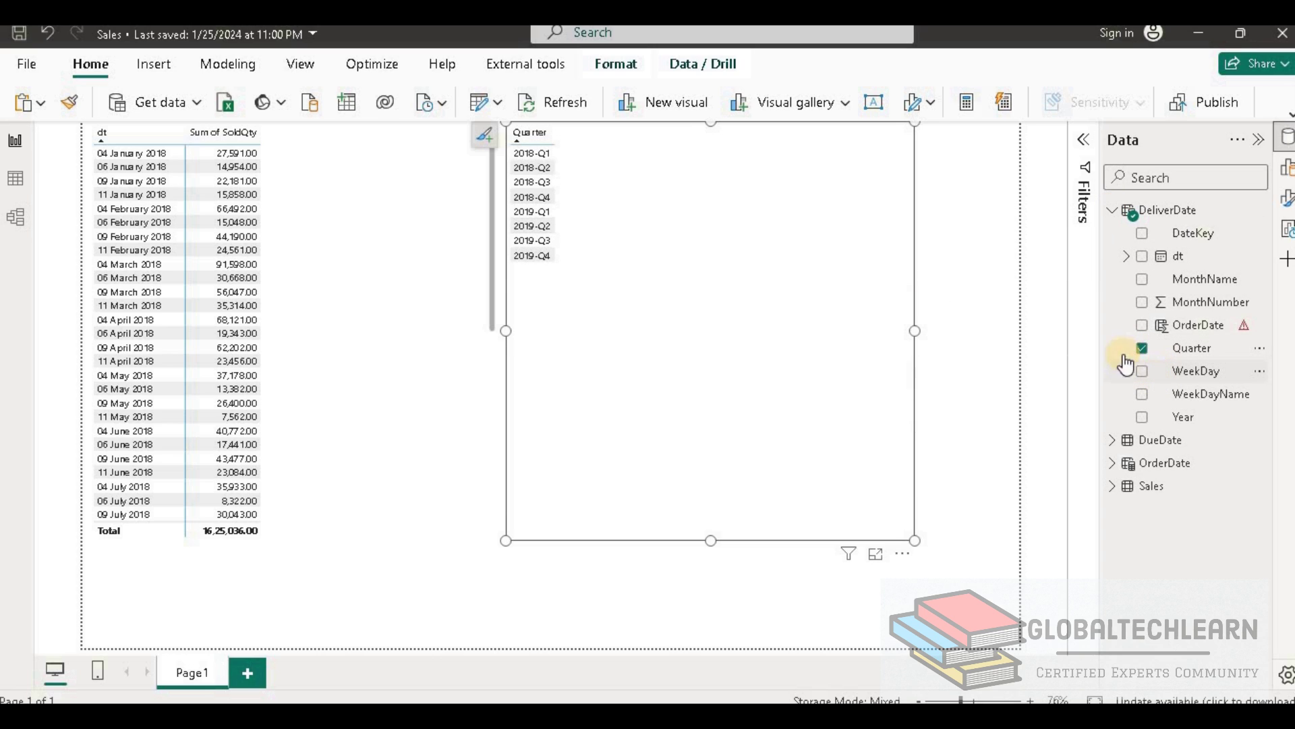
Shrink the Quarter visual and convert it into a slicer
{"action": "left_click_drag", "start_coordinate": [912, 539], "coordinate": [861, 309]}
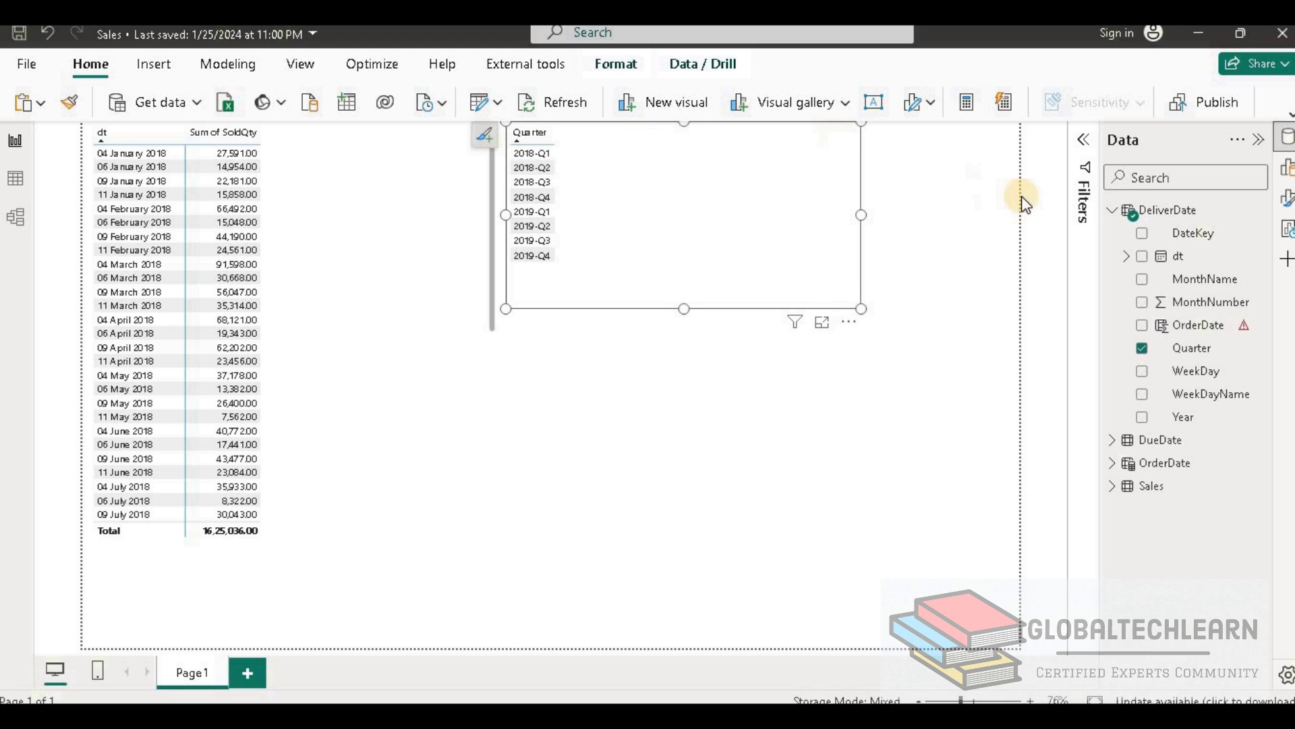
{"action": "left_click", "coordinate": [1286, 167]}
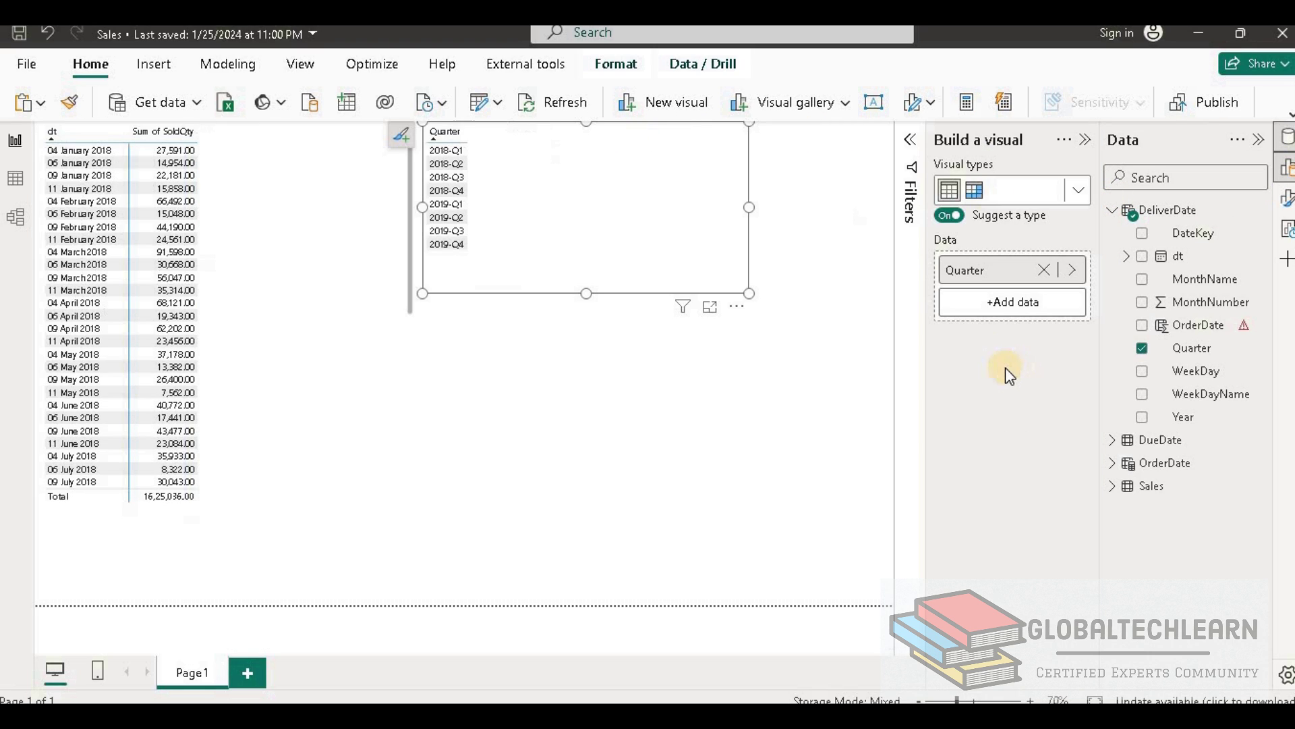
{"action": "left_click", "coordinate": [845, 105]}
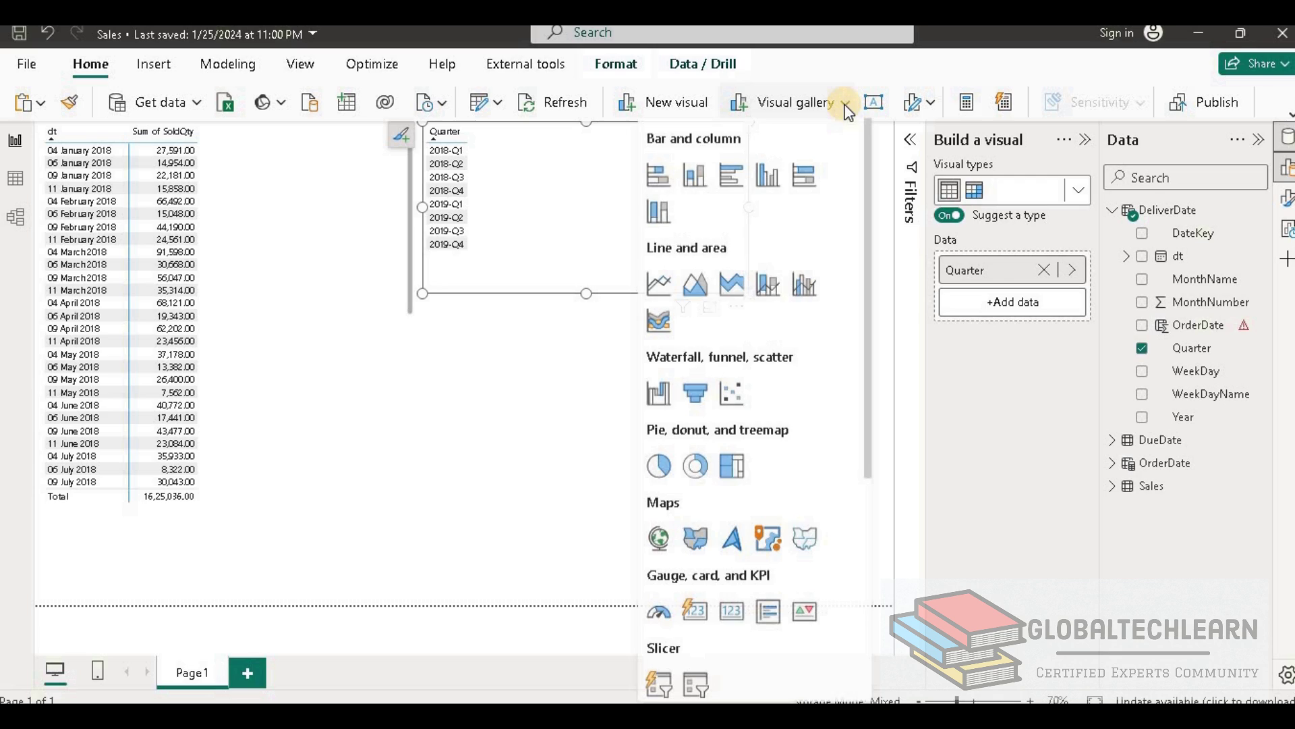
{"action": "left_click", "coordinate": [695, 687]}
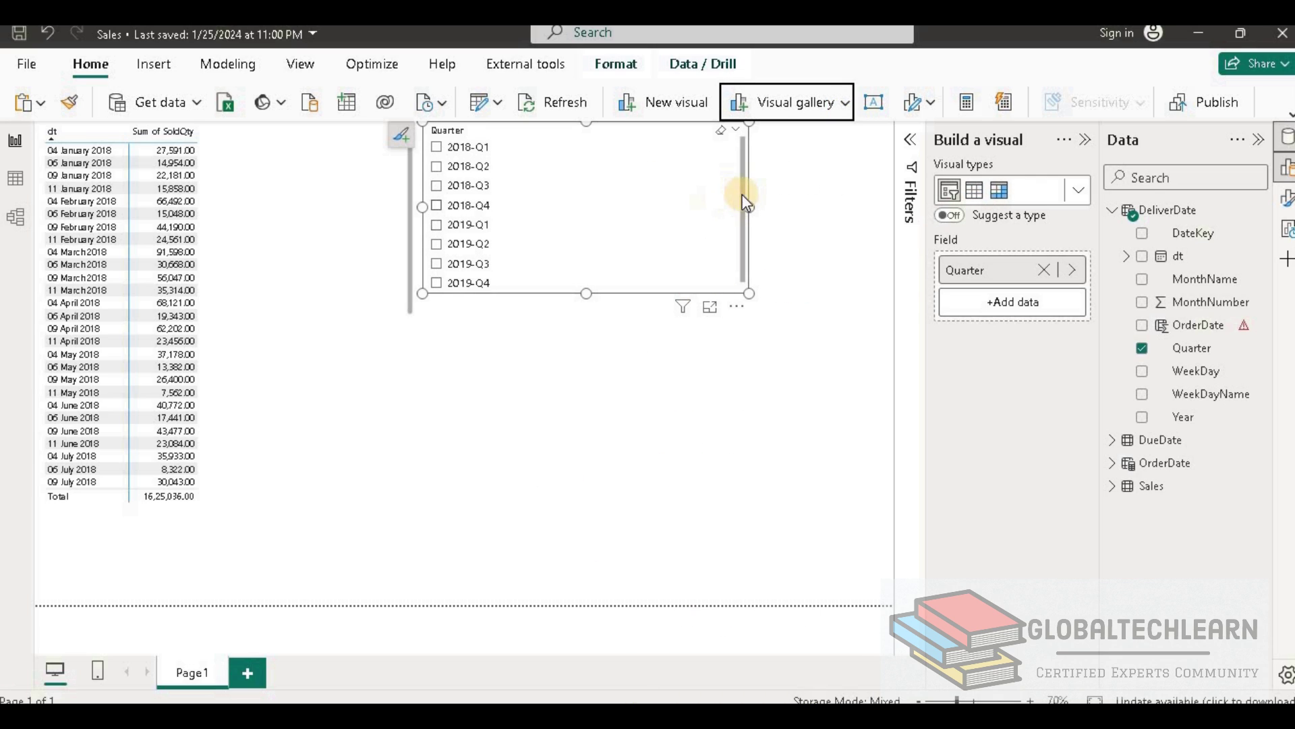
Turn on the slicer title, name it DeliveryDate, and paste a duplicate of the slicer
{"action": "left_click", "coordinate": [1287, 198]}
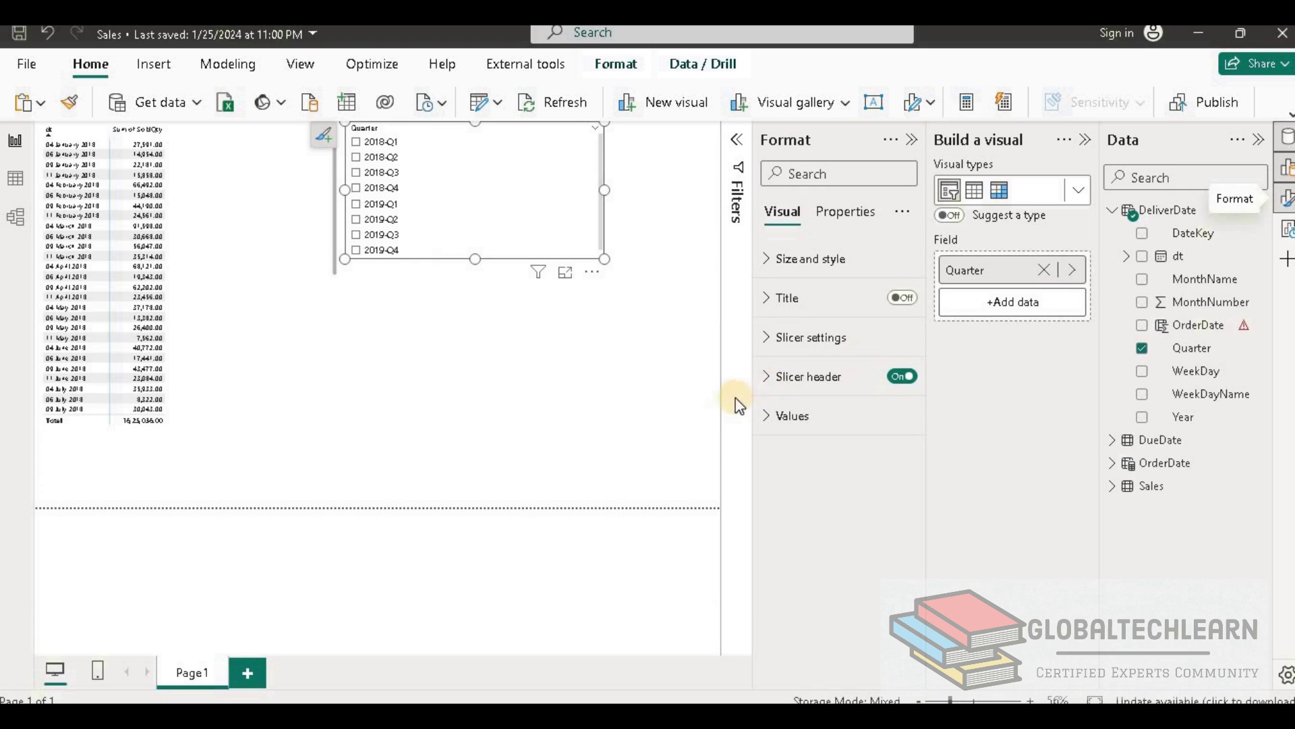
{"action": "left_click", "coordinate": [903, 297]}
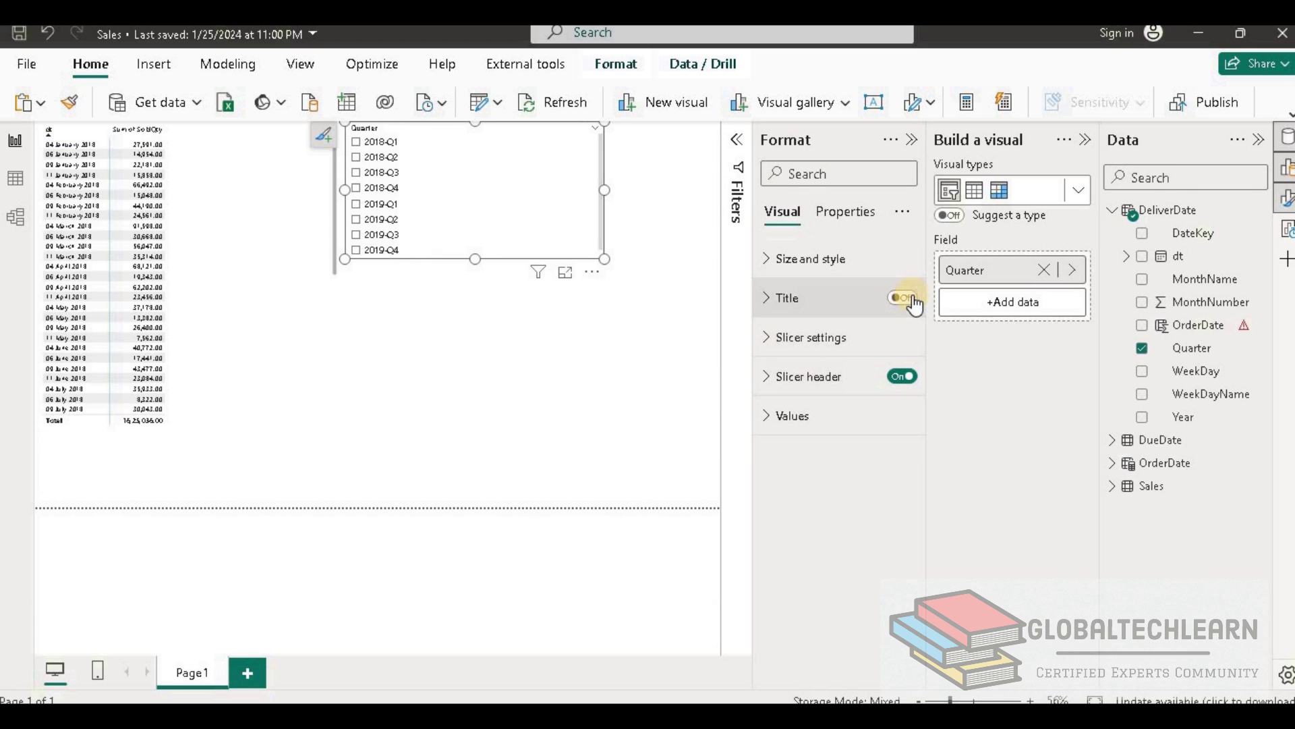
{"action": "left_click", "coordinate": [812, 397]}
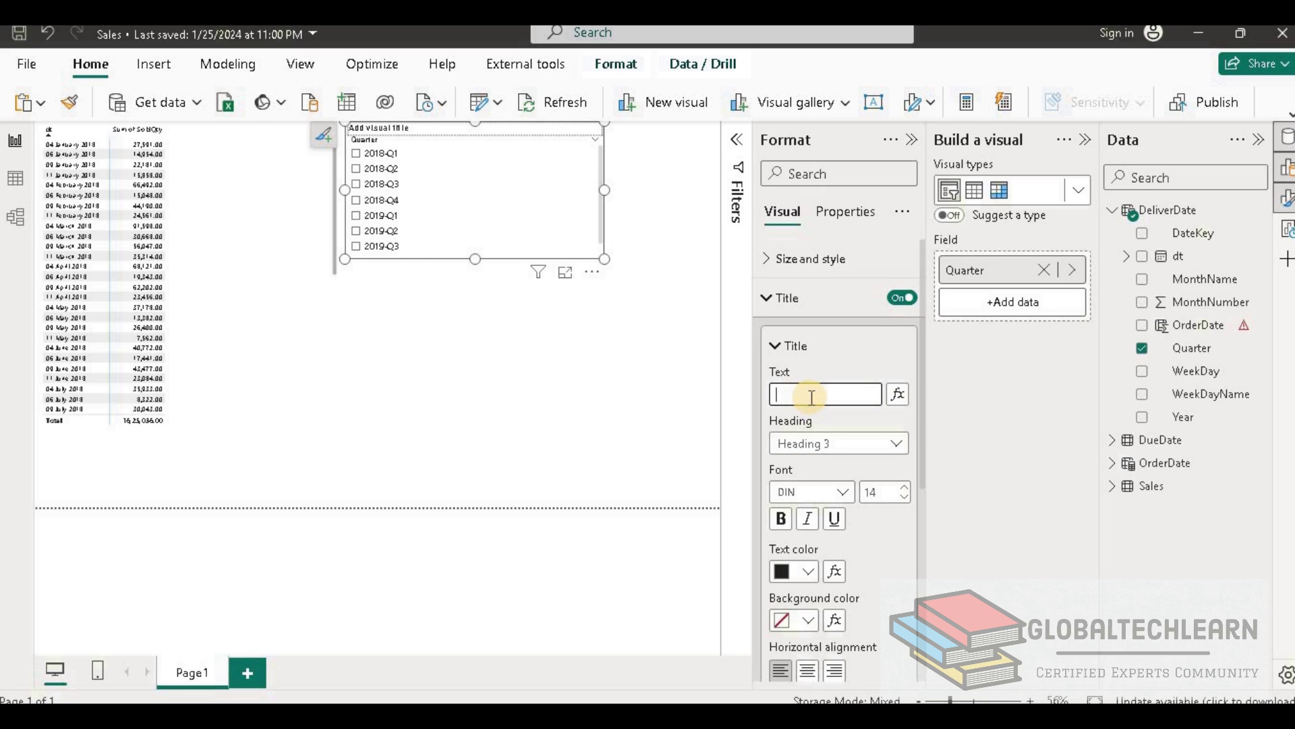
{"action": "type", "text": "Deliver"}
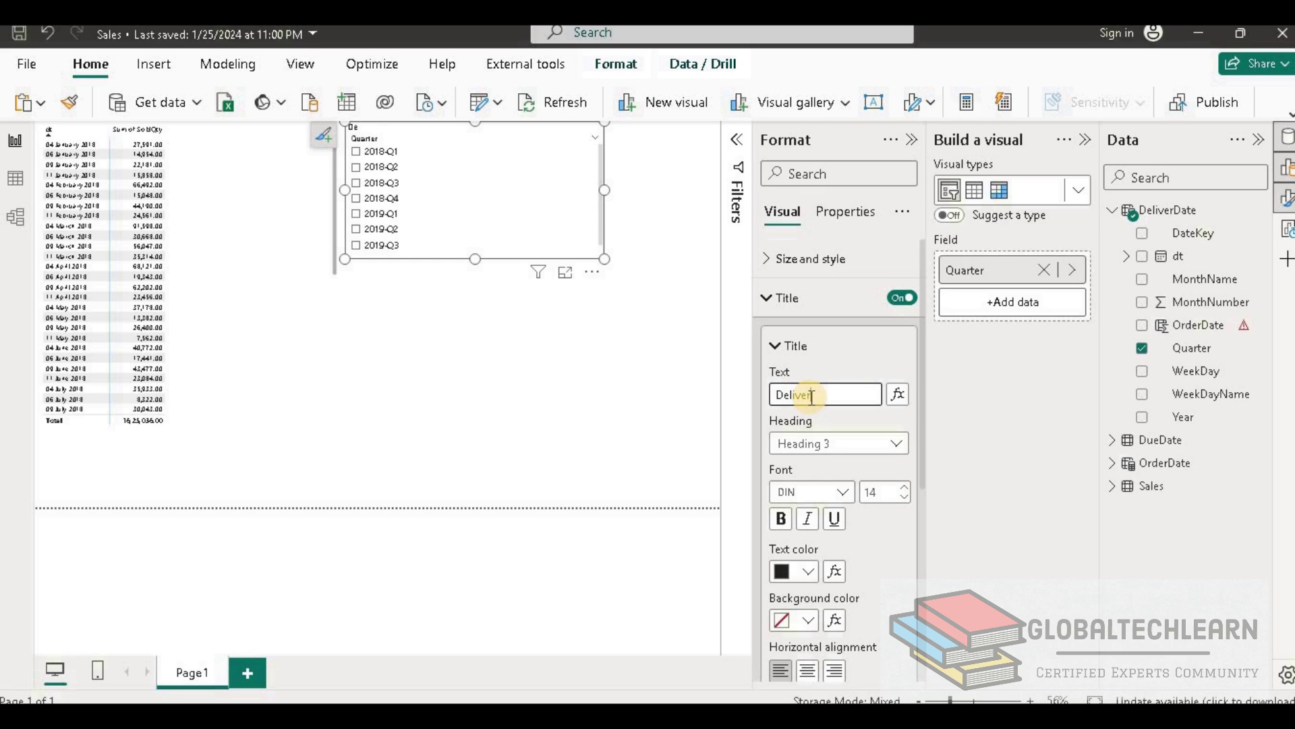
{"action": "type", "text": "Y"}
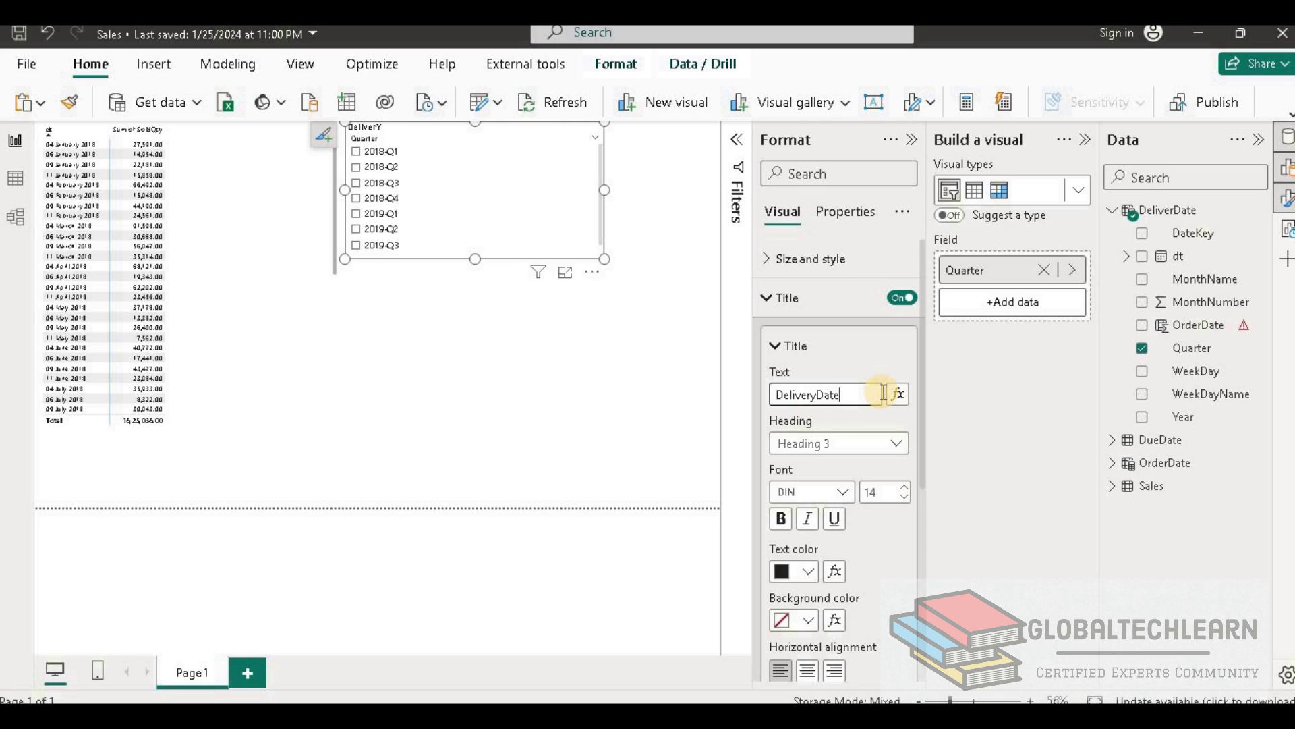
{"action": "left_click", "coordinate": [915, 140]}
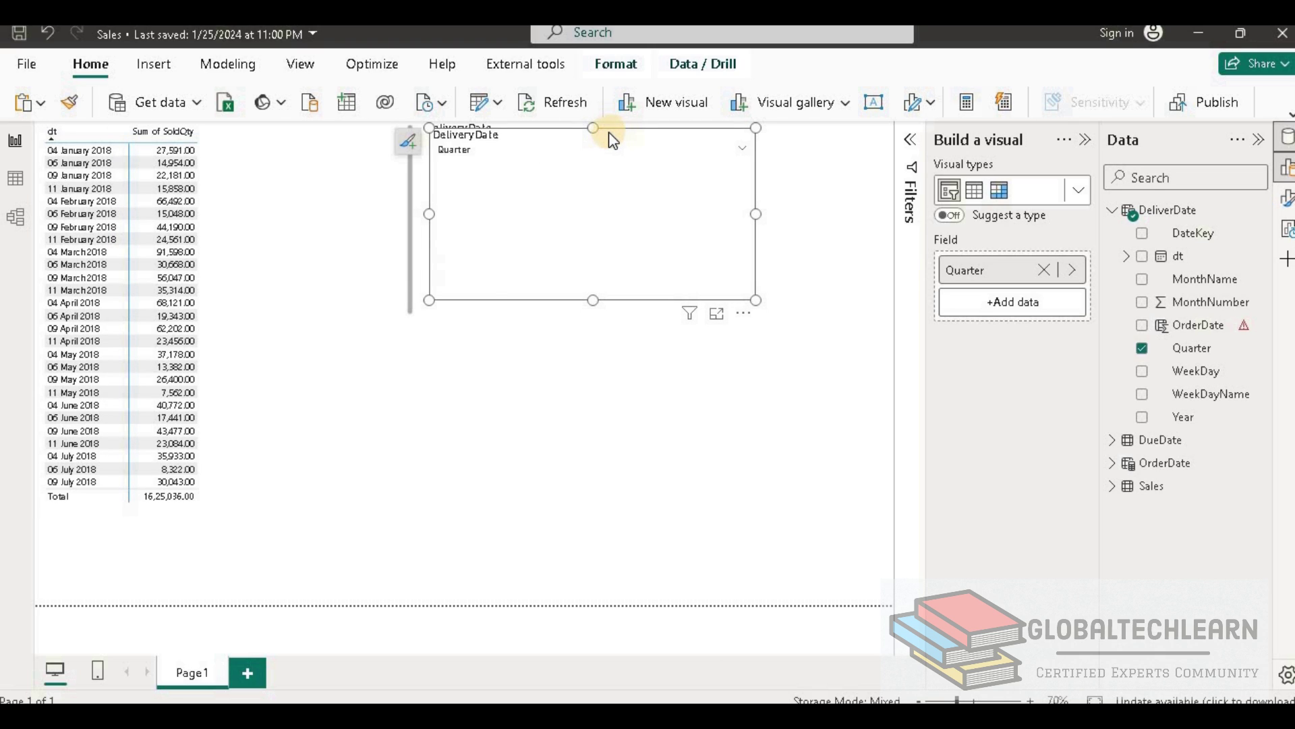
{"action": "key", "text": "ctrl+c"}
{"action": "key", "text": "ctrl+v"}
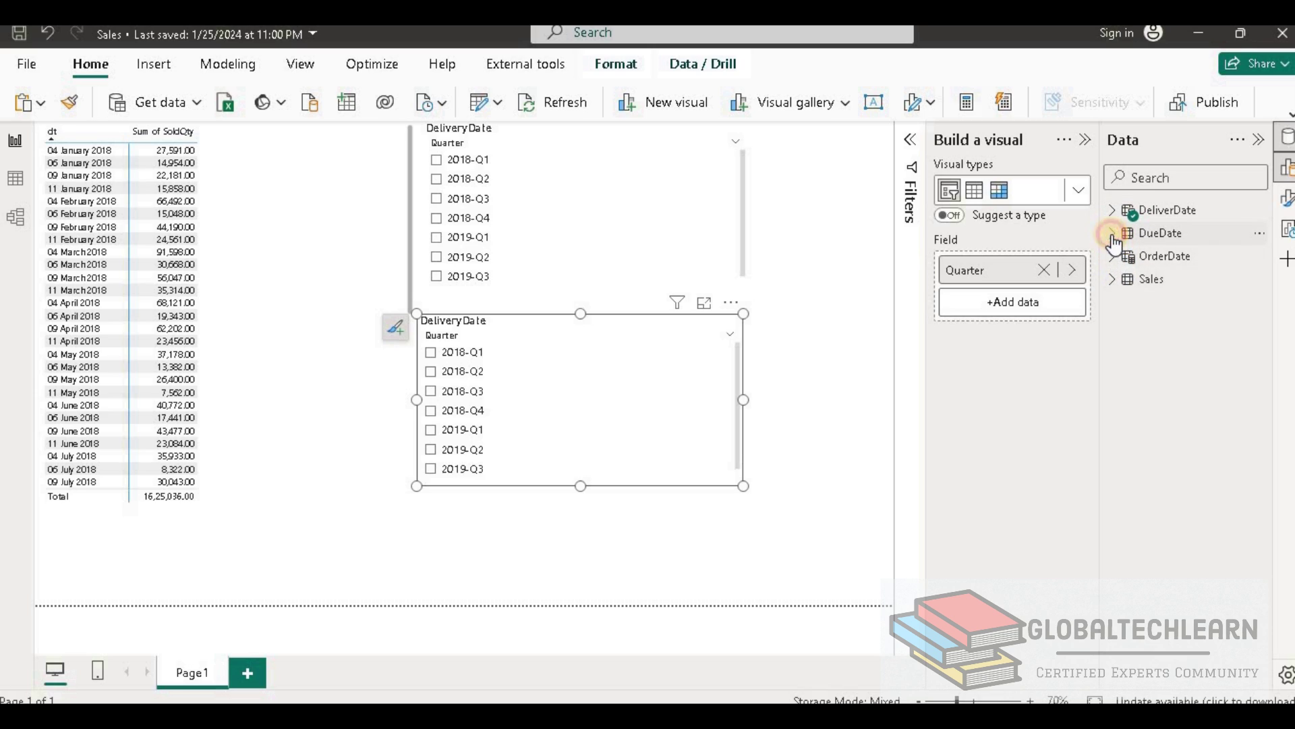
Replace the copied slicer's DeliverDate Quarter field with DueDate Quarter
{"action": "left_click", "coordinate": [1112, 235]}
{"action": "left_click_drag", "start_coordinate": [1193, 352], "coordinate": [1046, 297]}
{"action": "left_click", "coordinate": [1044, 269]}
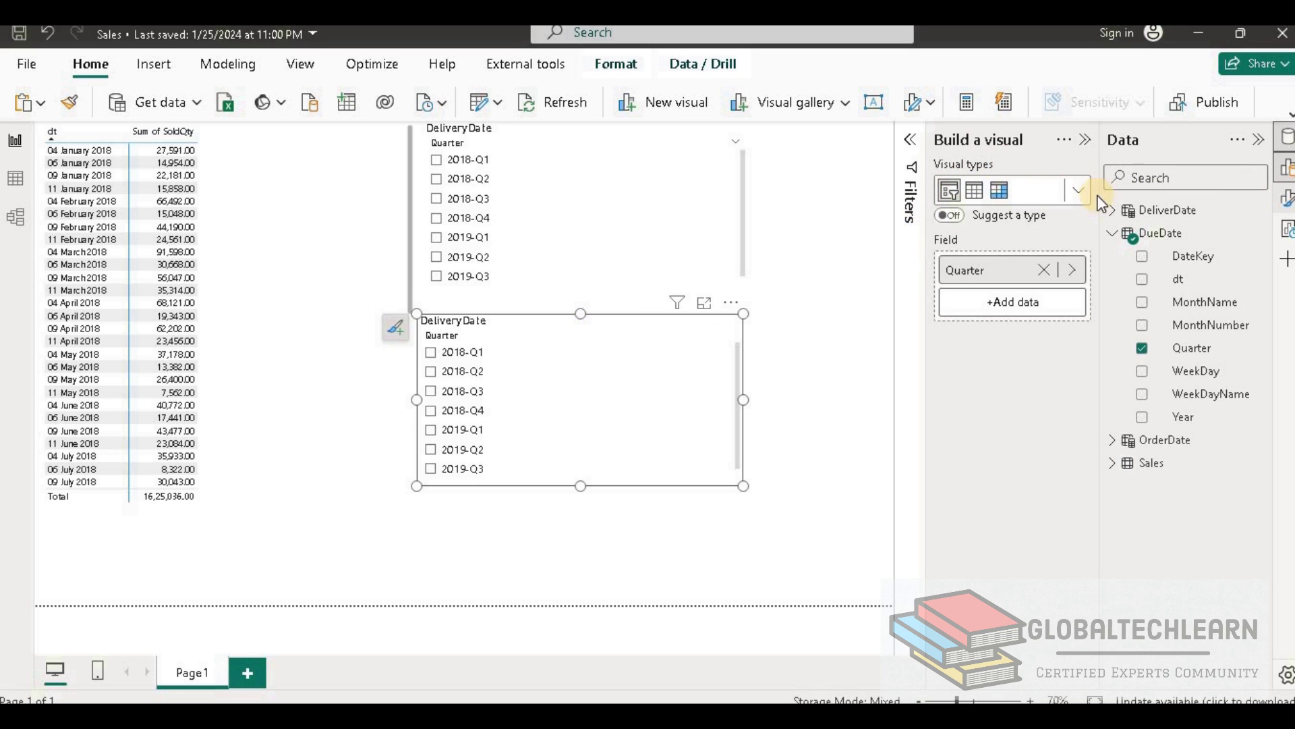
Retitle the slicer DueDate, then duplicate it and move the copy below
{"action": "left_click", "coordinate": [1286, 197]}
{"action": "left_click", "coordinate": [816, 345]}
{"action": "left_click", "coordinate": [788, 298]}
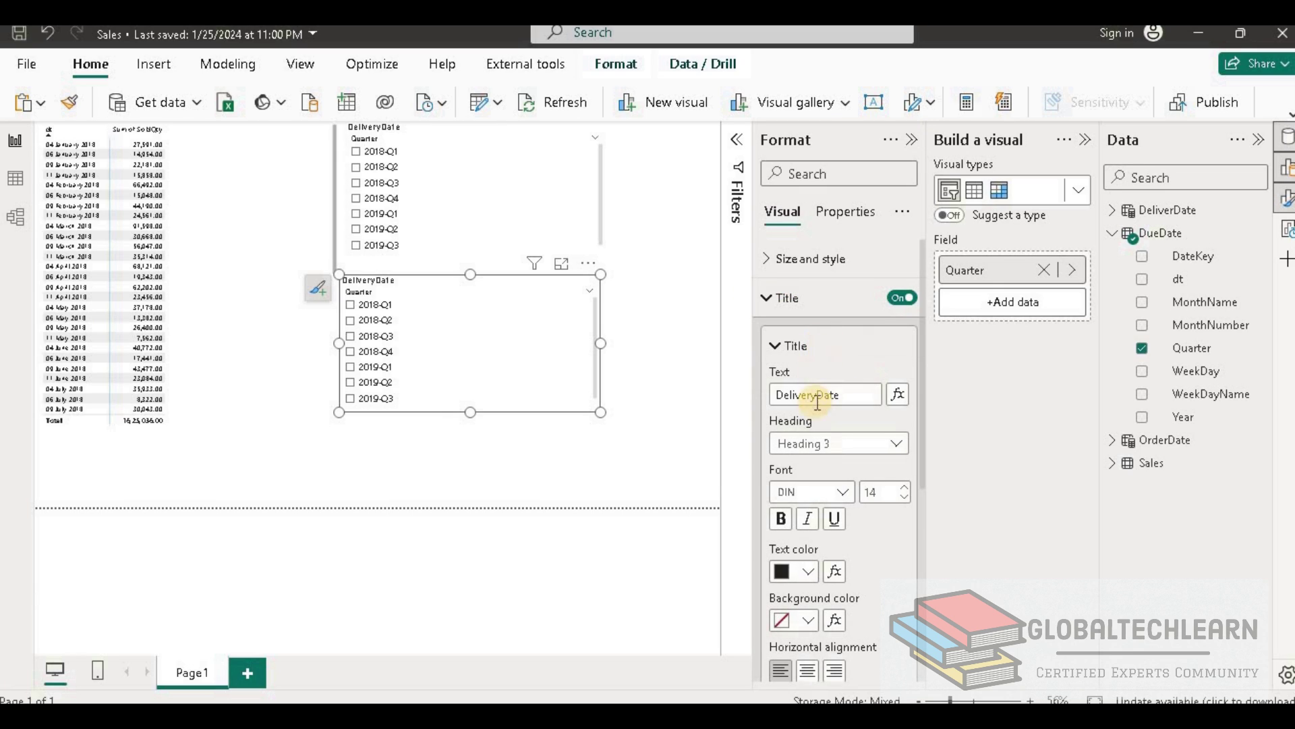
{"action": "left_click_drag", "start_coordinate": [842, 394], "coordinate": [688, 371]}
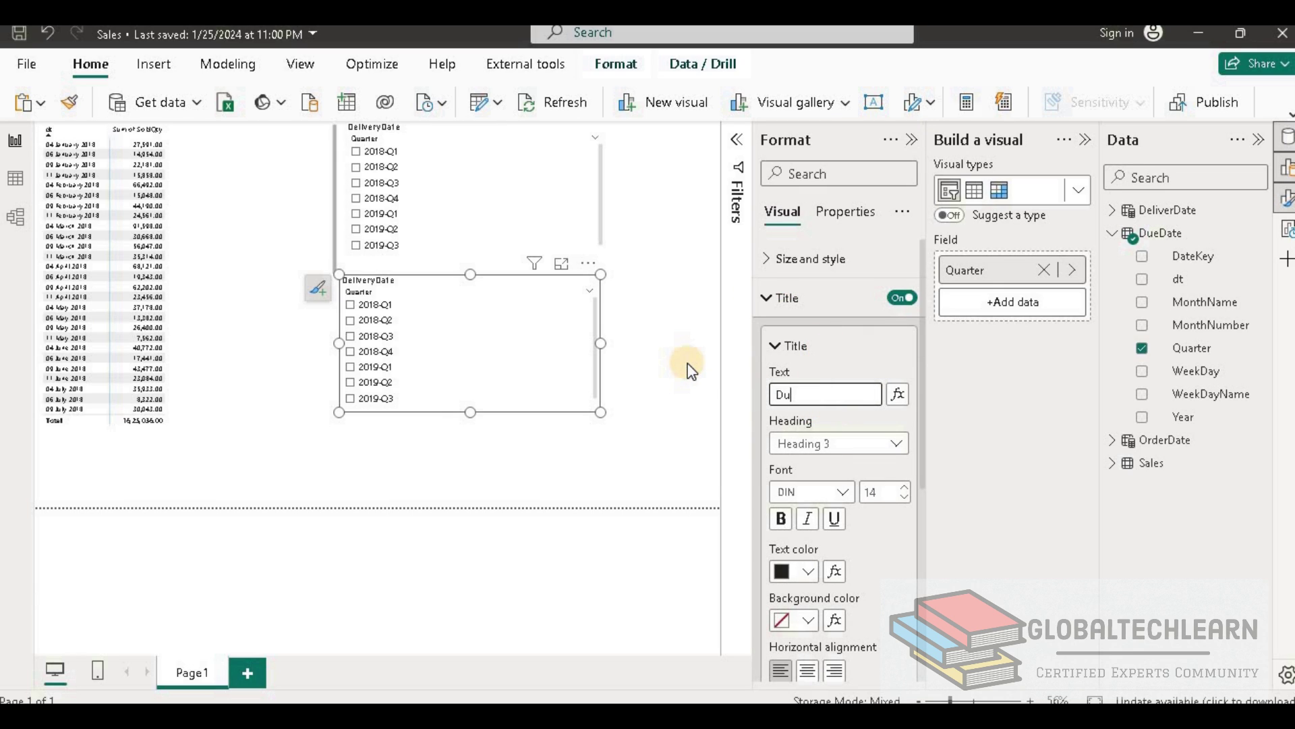
{"action": "left_click", "coordinate": [448, 287]}
{"action": "key", "text": "ctrl+c"}
{"action": "key", "text": "ctrl+v"}
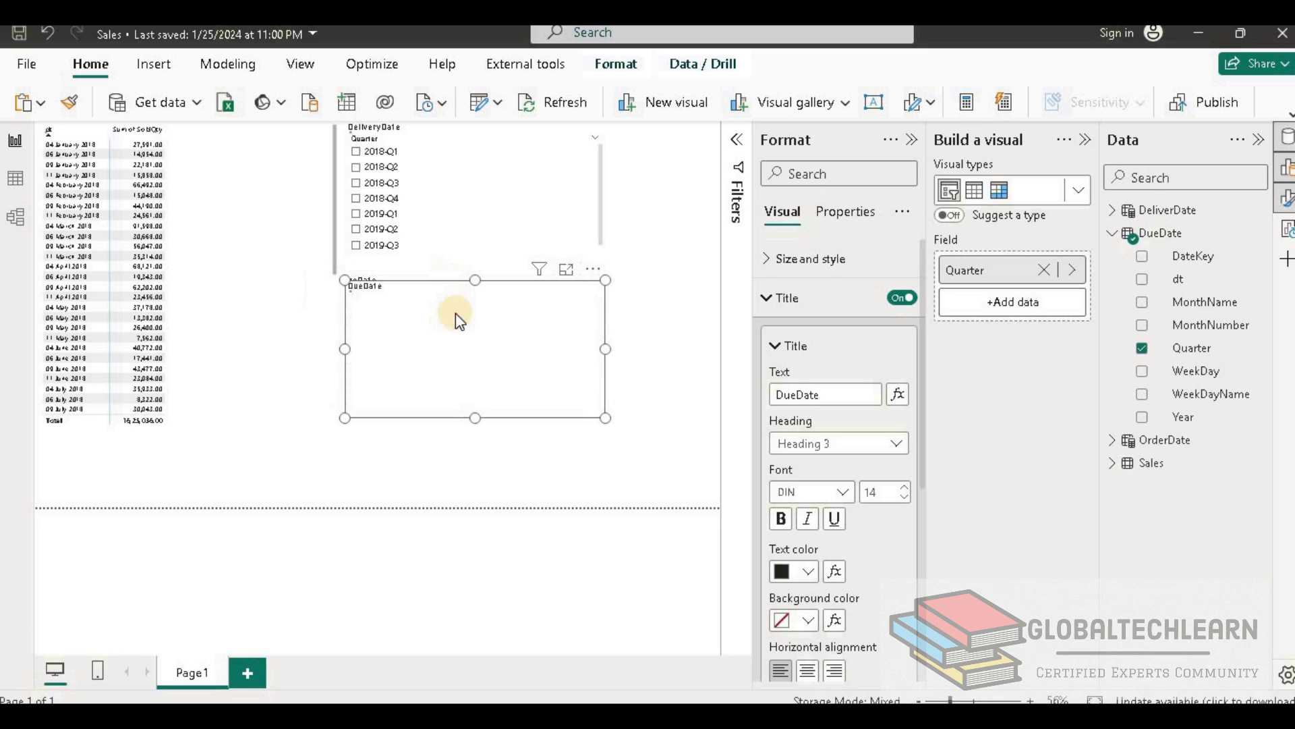
{"action": "left_click_drag", "start_coordinate": [446, 286], "coordinate": [428, 390]}
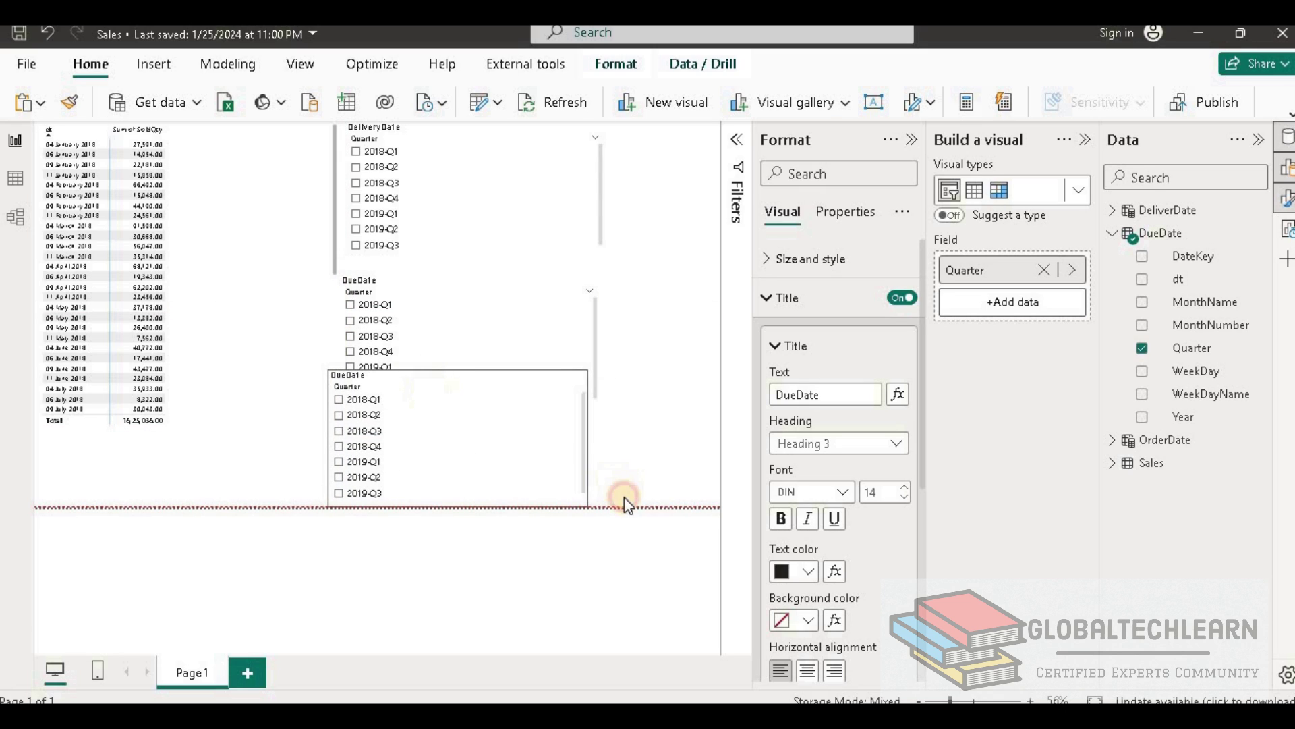
Switch the third slicer to OrderDate Quarter, title it 'Order Date', and collapse the side panes
{"action": "left_click", "coordinate": [1124, 236]}
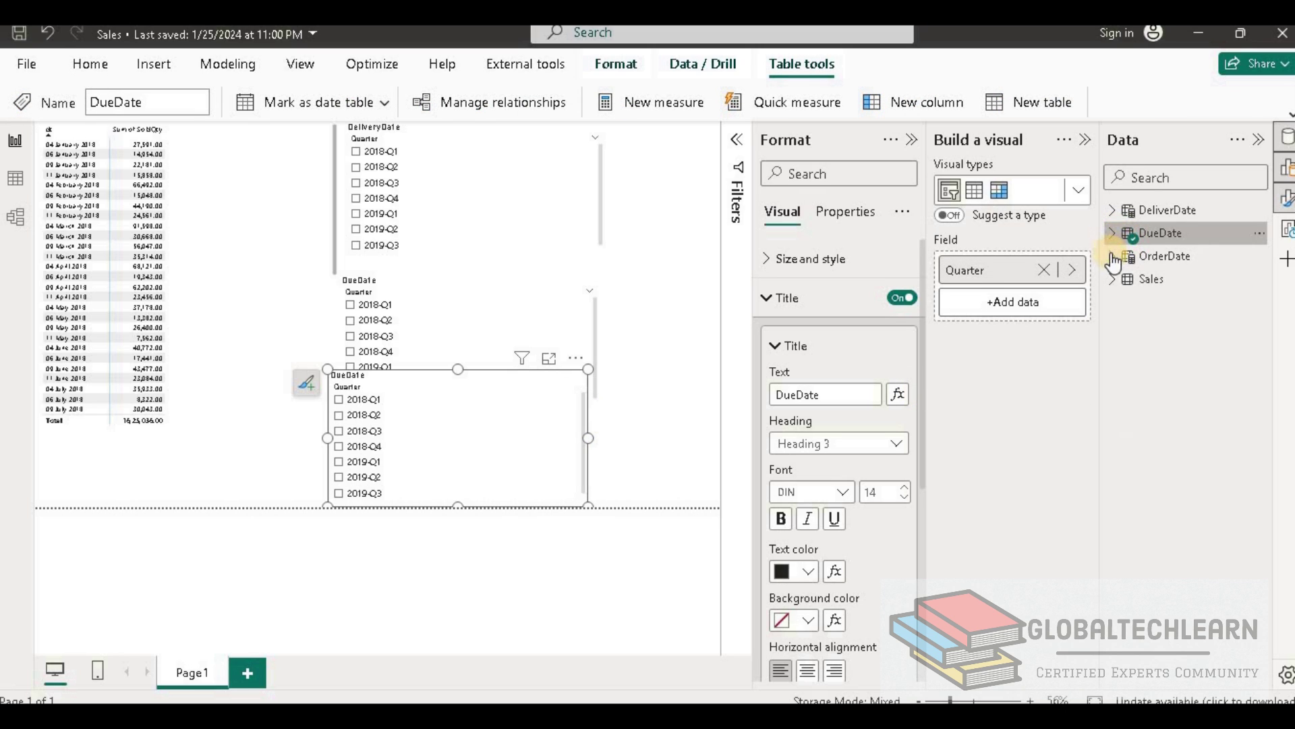
{"action": "left_click", "coordinate": [1112, 257]}
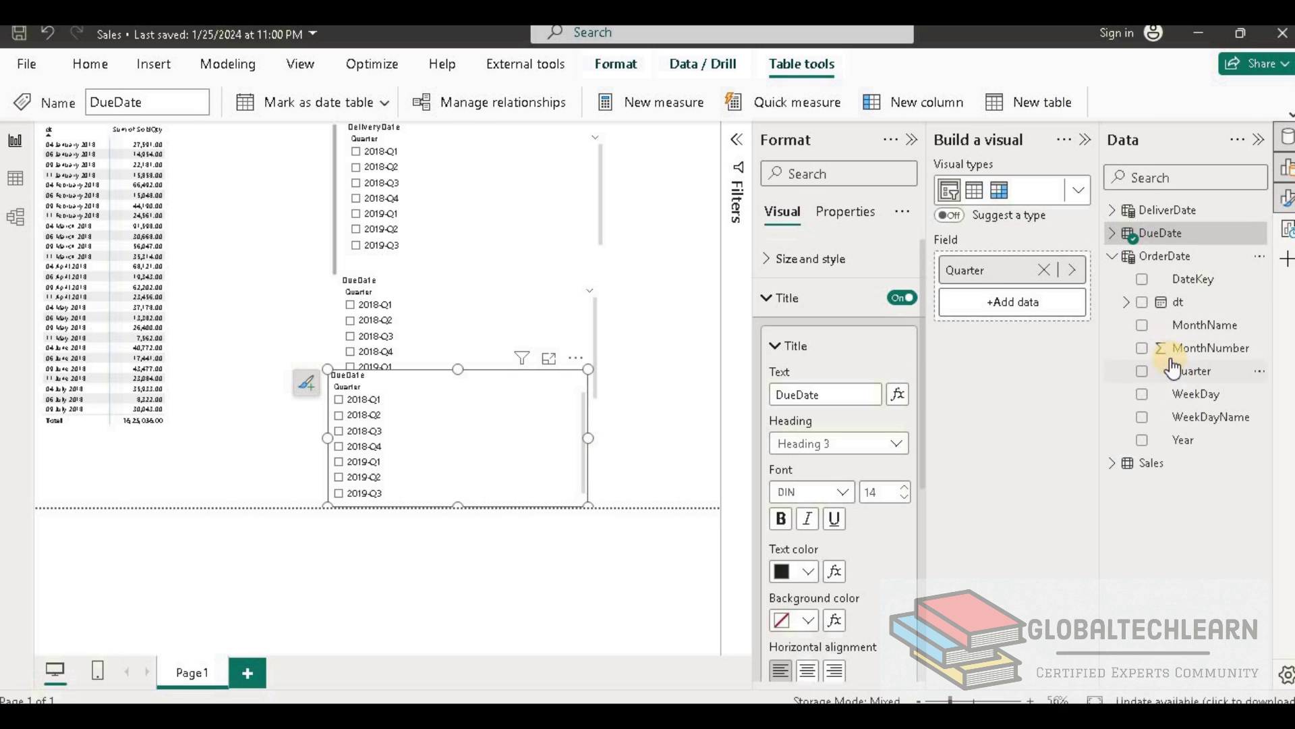
{"action": "left_click", "coordinate": [1043, 270]}
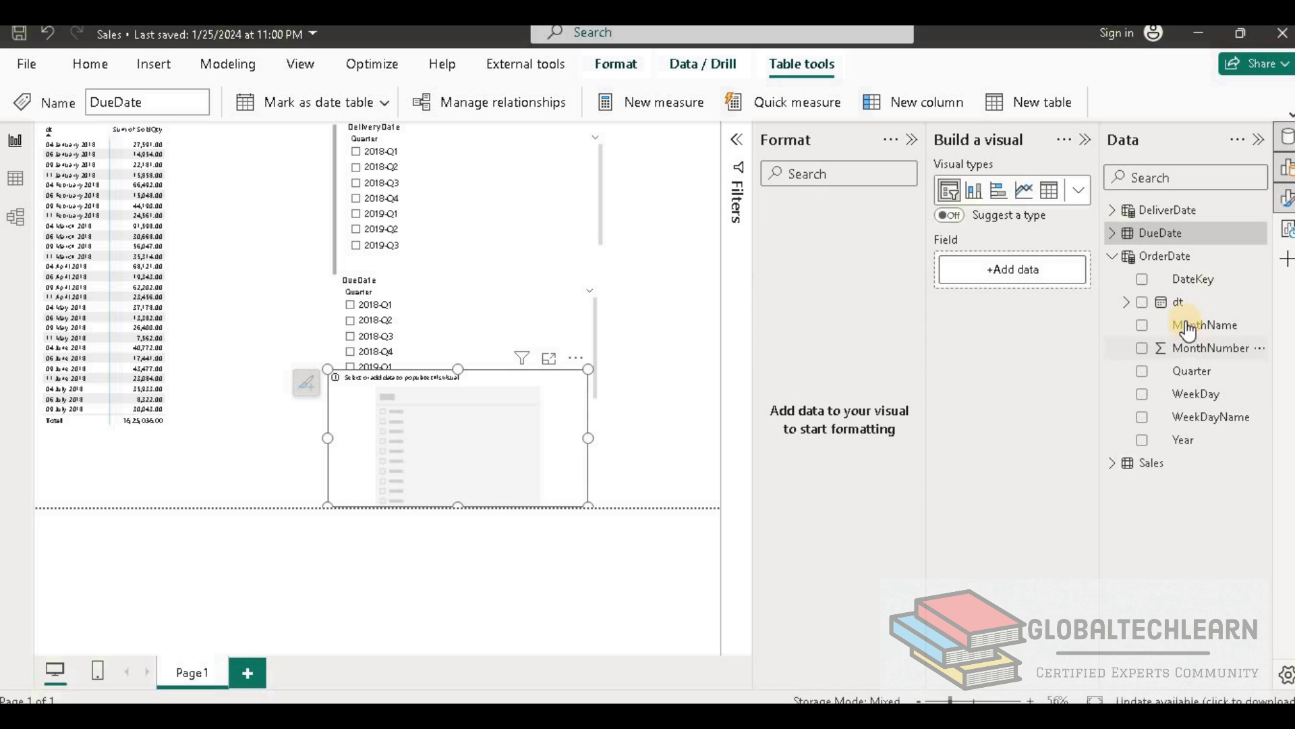
{"action": "left_click_drag", "start_coordinate": [1195, 378], "coordinate": [1035, 274]}
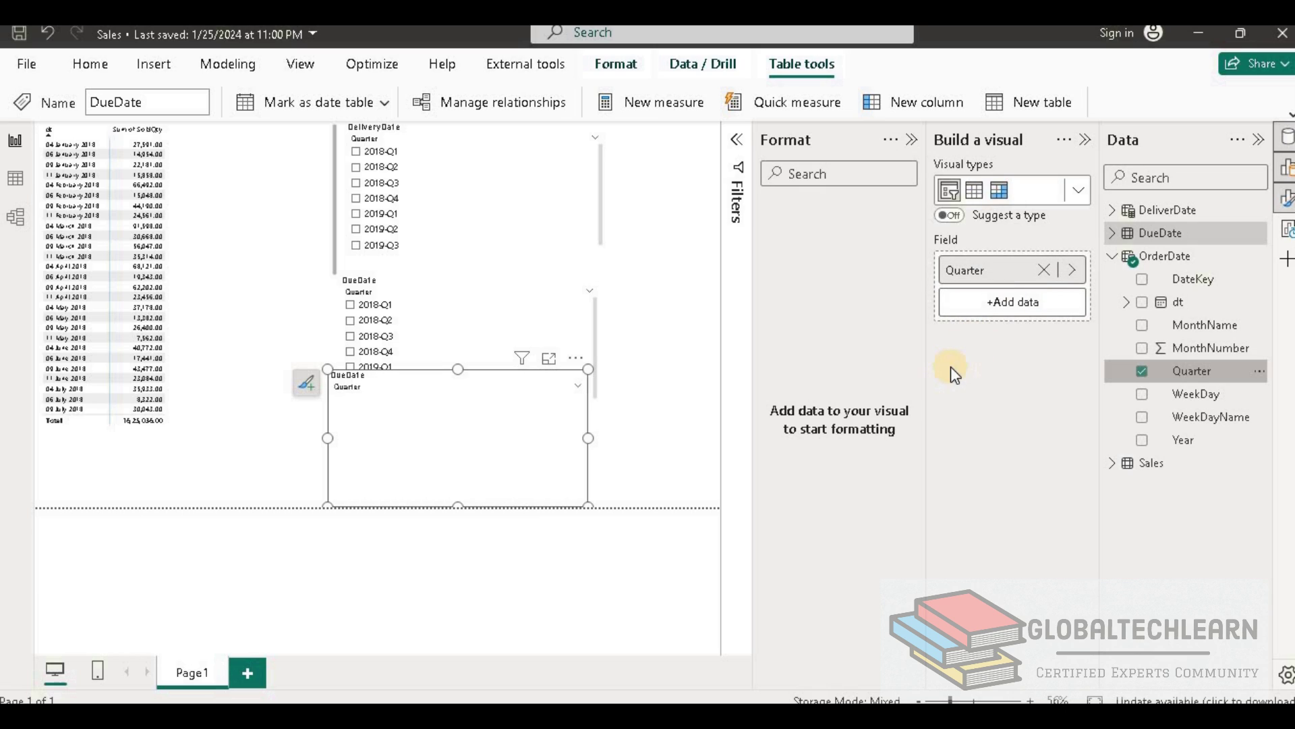
{"action": "double_click", "coordinate": [809, 395]}
{"action": "type", "text": "Order "}
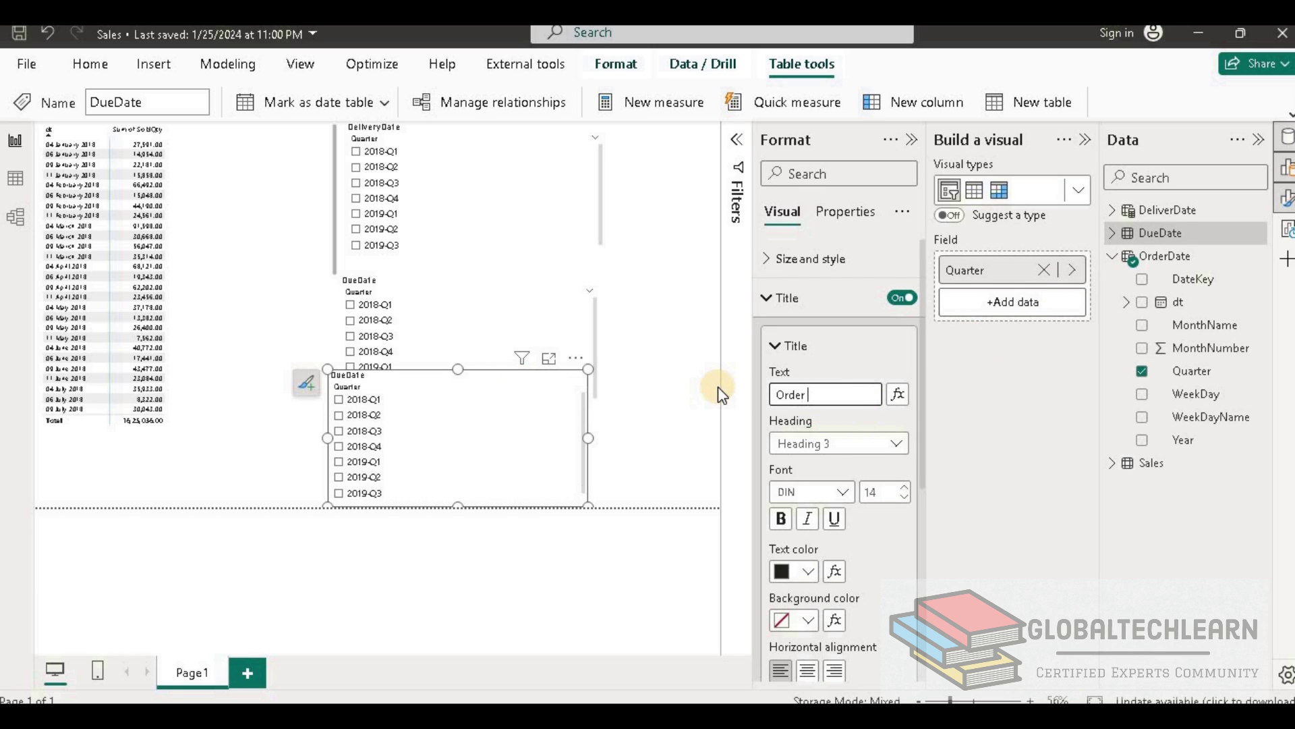
{"action": "type", "text": "Date"}
{"action": "left_click", "coordinate": [915, 141]}
{"action": "left_click", "coordinate": [1085, 139]}
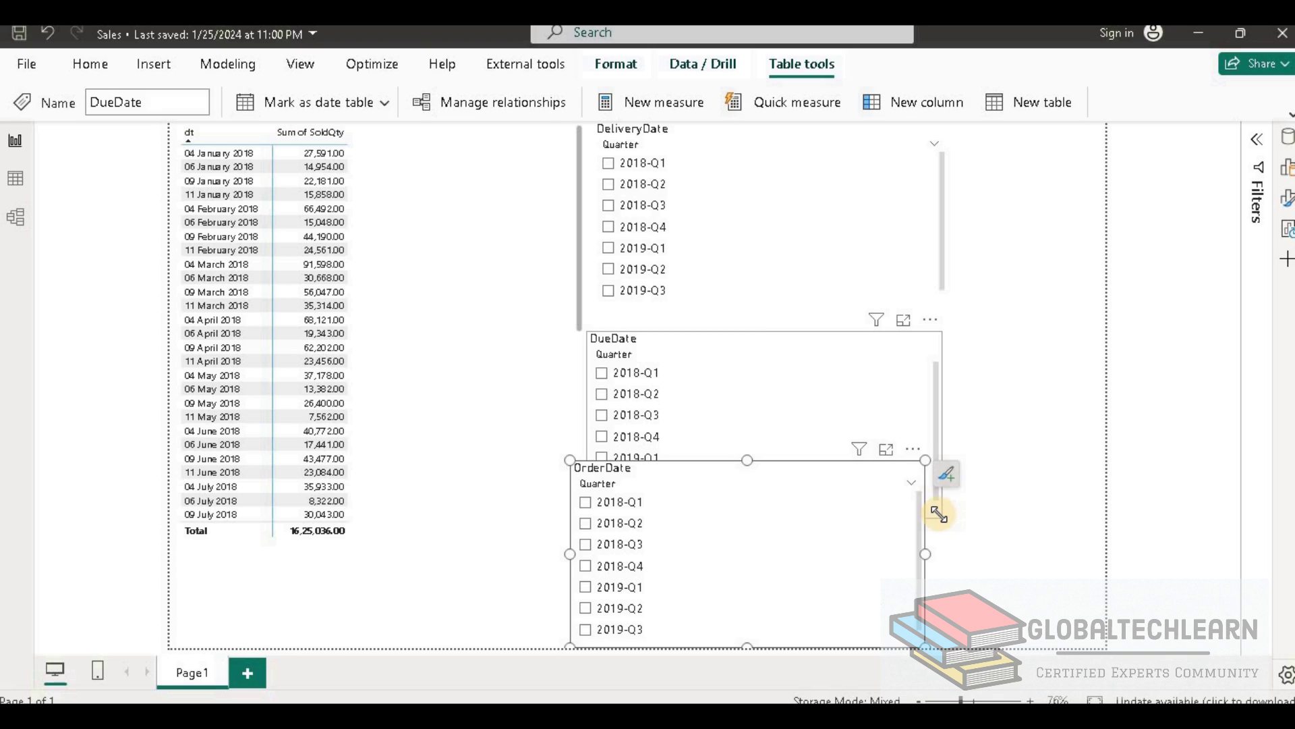
{"action": "left_click", "coordinate": [939, 514]}
Resize and align the DeliveryDate, DueDate and OrderDate slicers into a neat vertical stack
{"action": "left_click", "coordinate": [940, 300]}
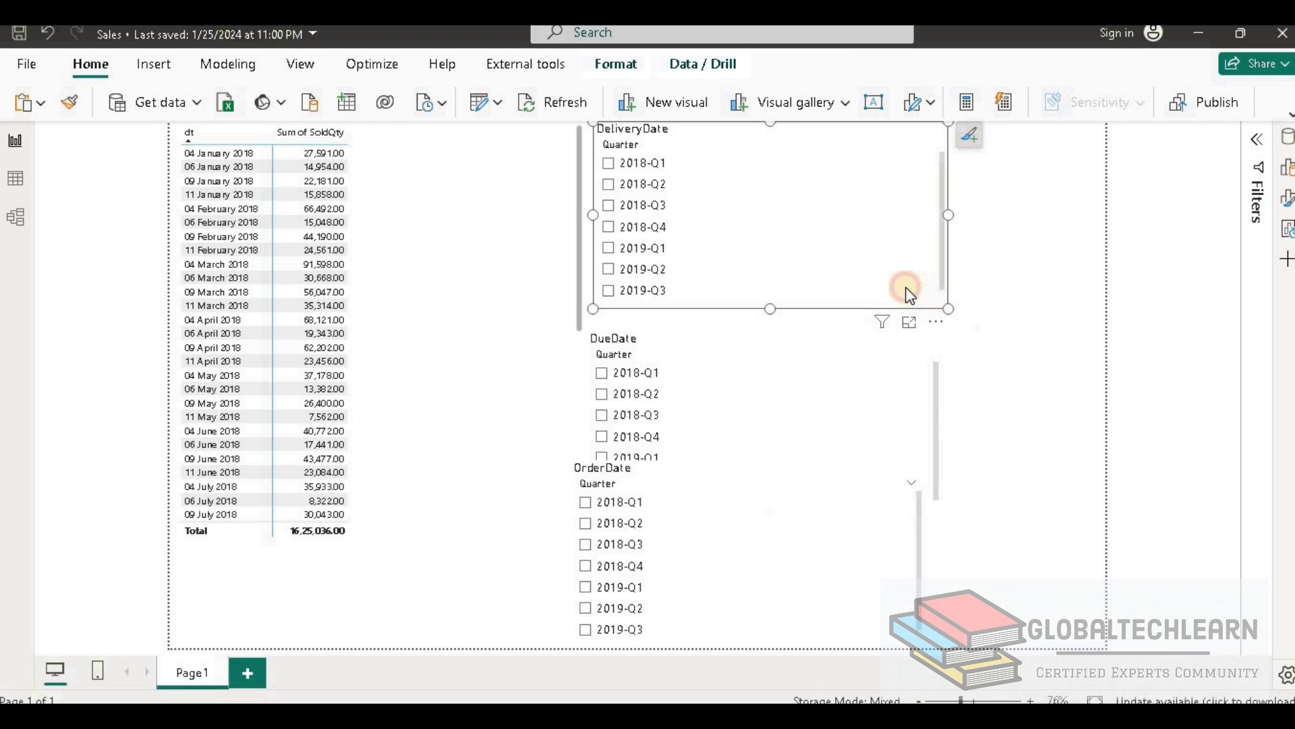
{"action": "left_click_drag", "start_coordinate": [914, 307], "coordinate": [905, 280]}
{"action": "left_click", "coordinate": [789, 341]}
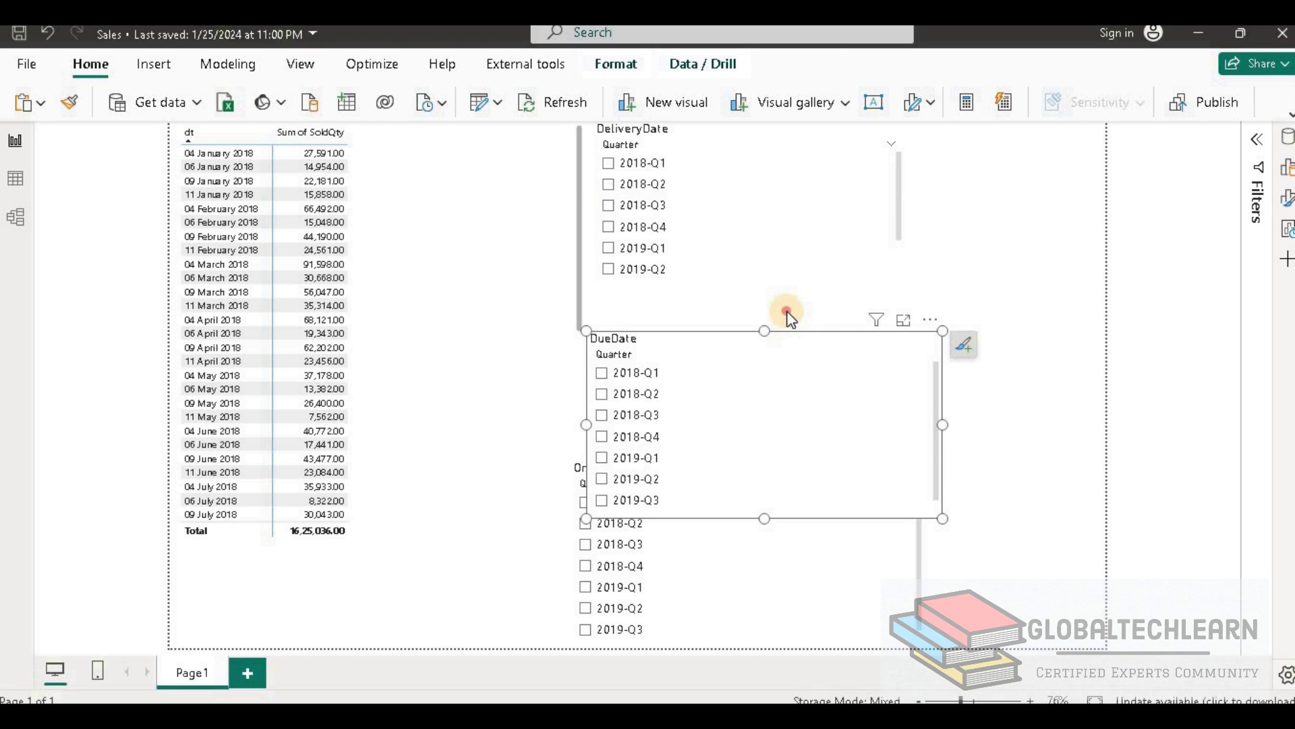
{"action": "left_click_drag", "start_coordinate": [789, 315], "coordinate": [787, 303]}
{"action": "left_click_drag", "start_coordinate": [942, 479], "coordinate": [923, 436]}
{"action": "left_click", "coordinate": [793, 463]}
{"action": "left_click_drag", "start_coordinate": [794, 463], "coordinate": [800, 459]}
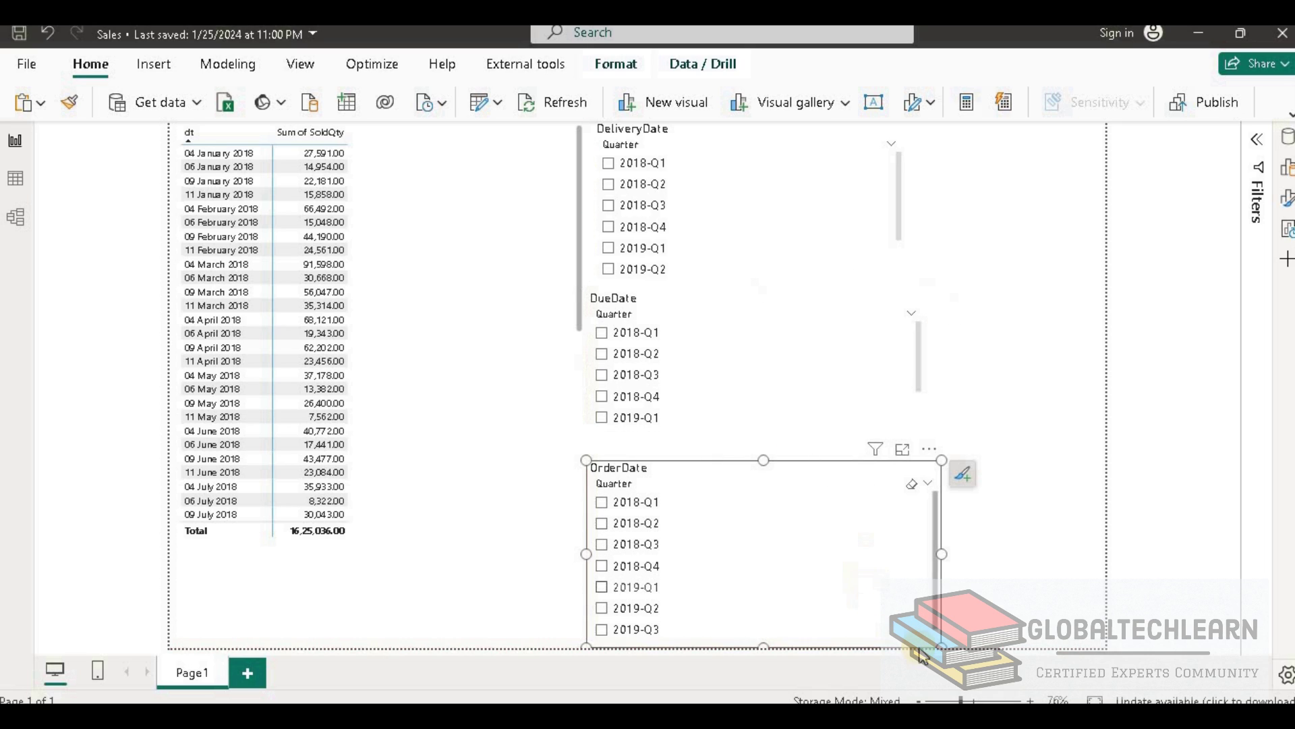
{"action": "left_click_drag", "start_coordinate": [764, 644], "coordinate": [763, 613]}
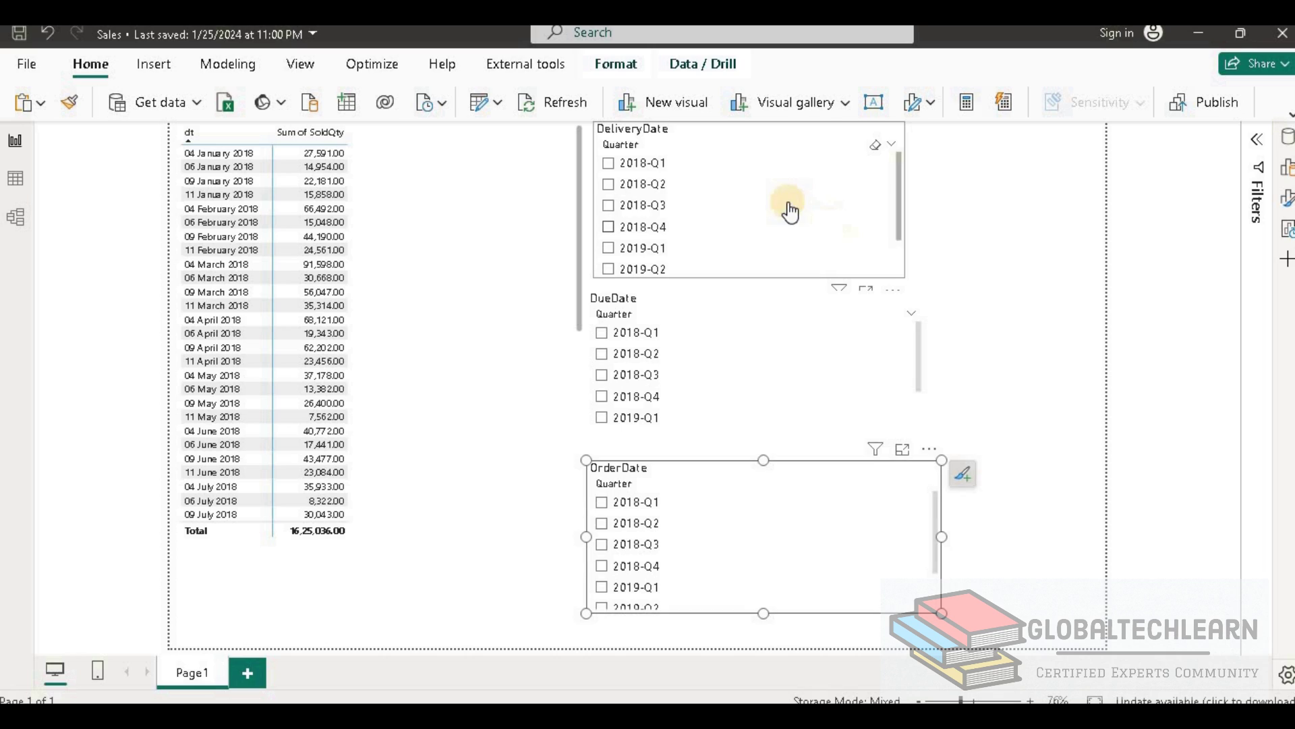
Test 2018-Q2 in each slicer, leaving OrderDate 2018-Q2 selected, then return to Model view
{"action": "left_click", "coordinate": [610, 194]}
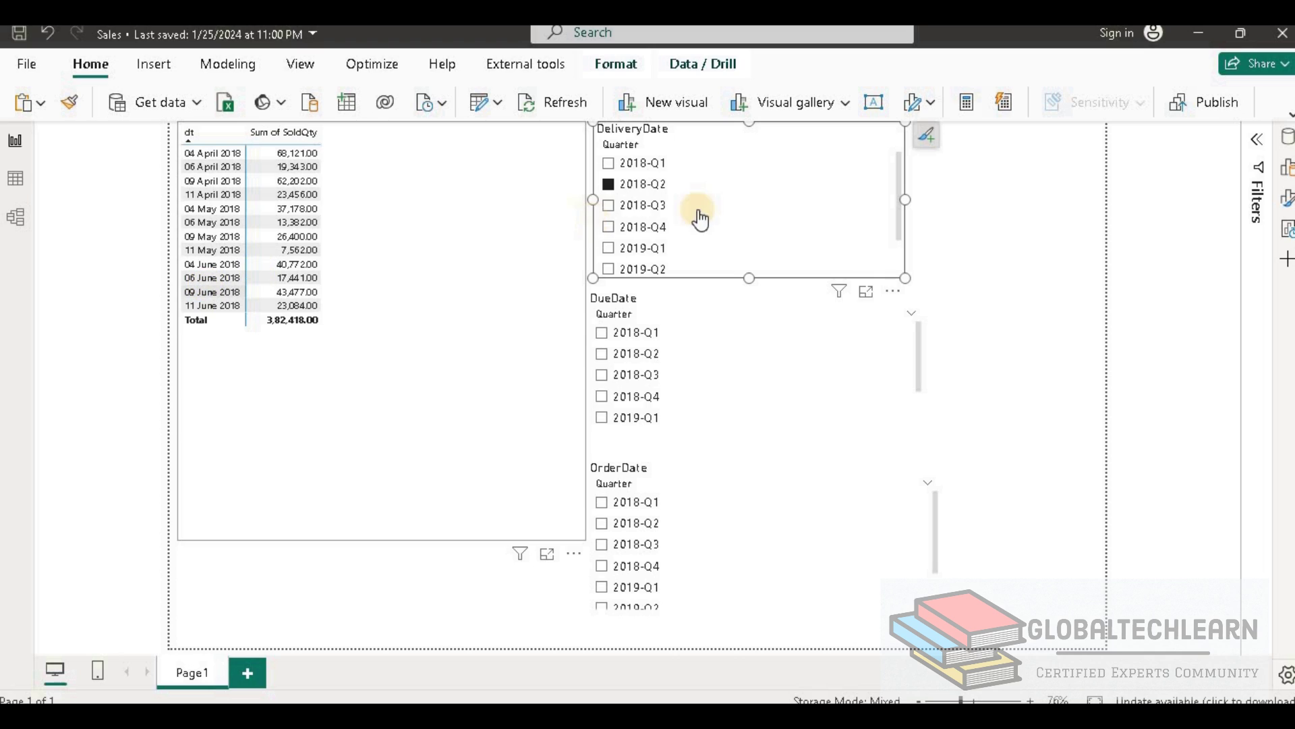
{"action": "left_click", "coordinate": [608, 184]}
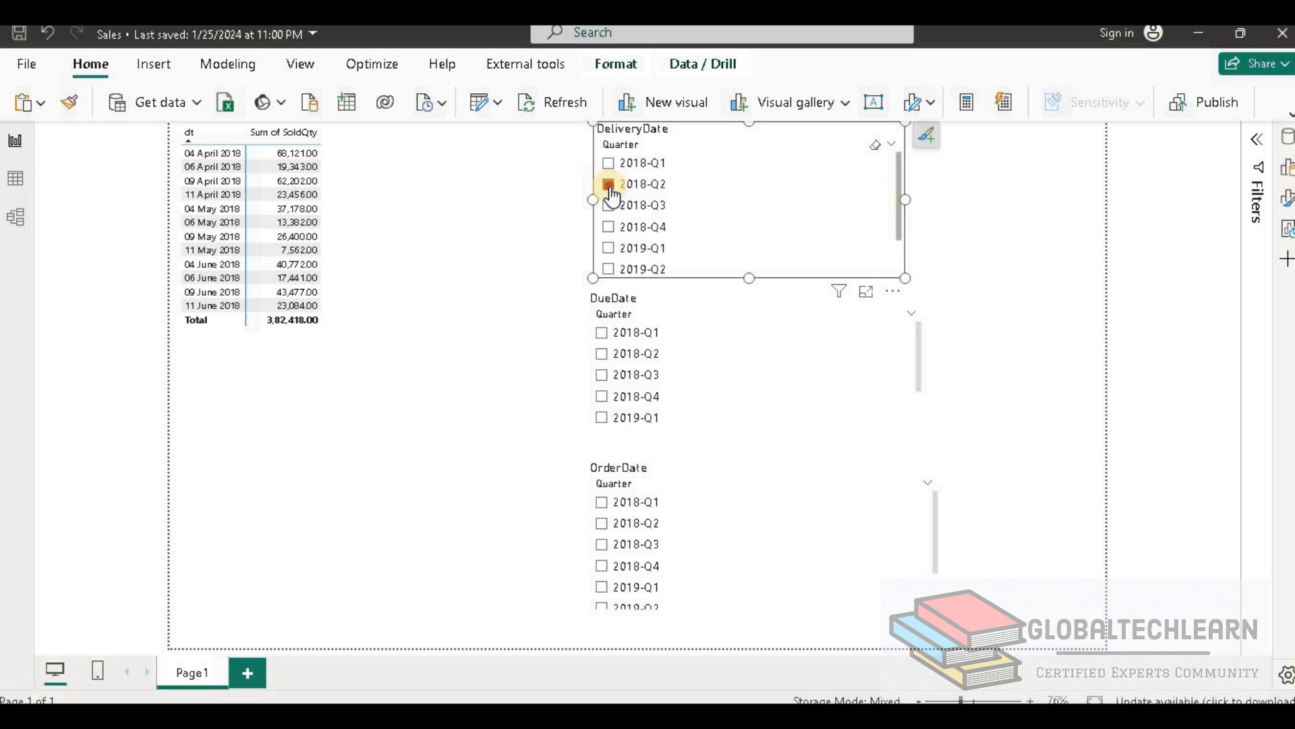
{"action": "left_click", "coordinate": [601, 354]}
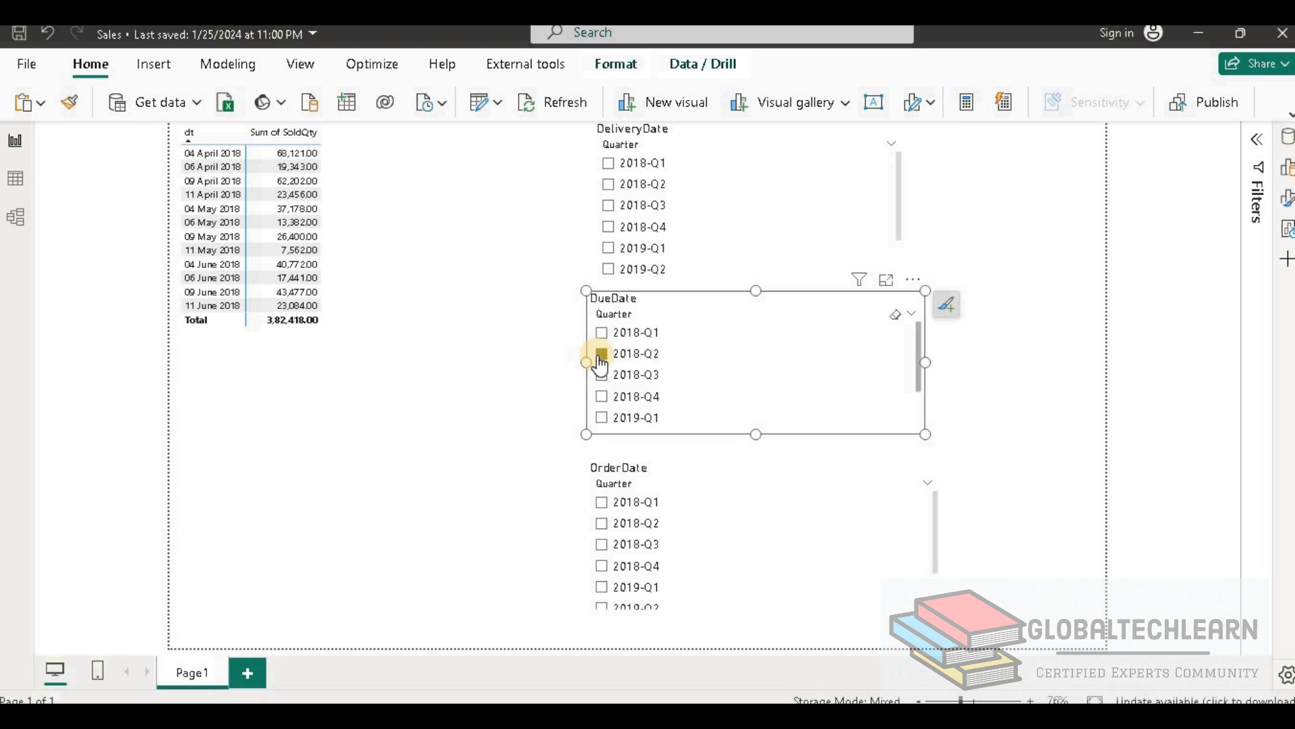
{"action": "left_click", "coordinate": [600, 354]}
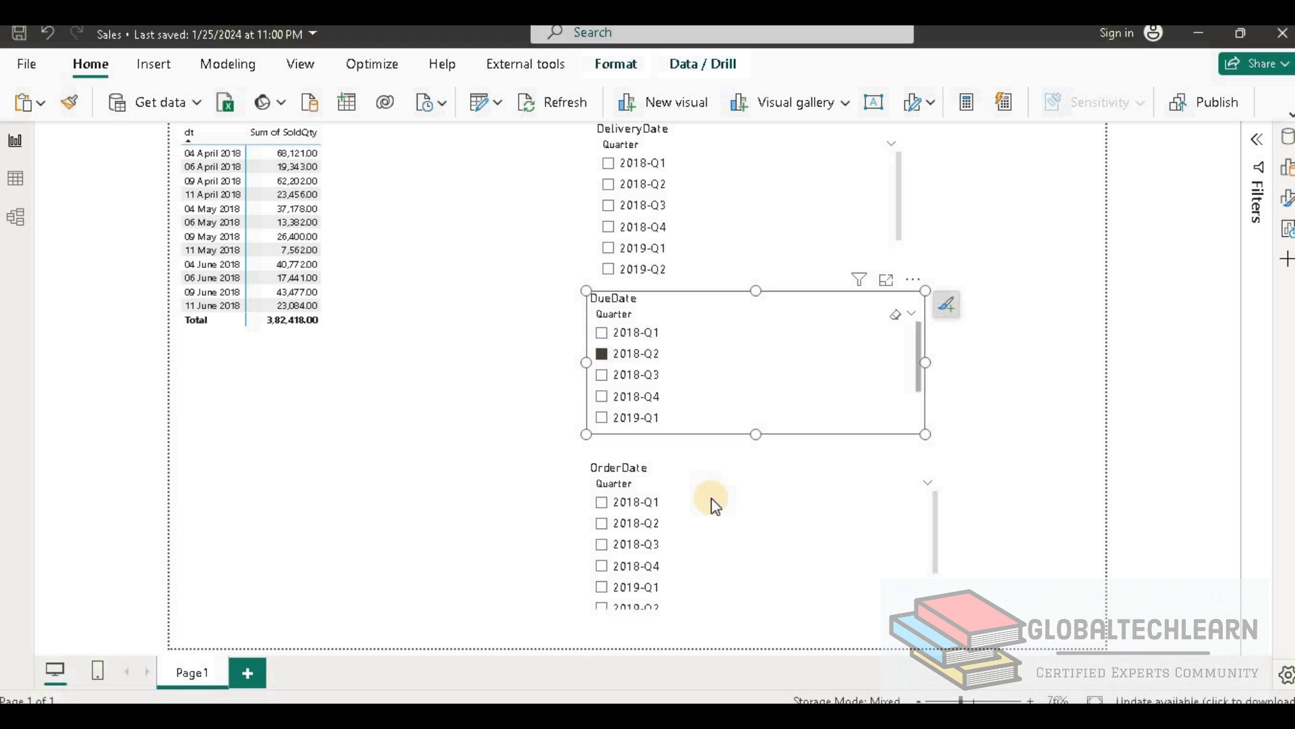
{"action": "left_click", "coordinate": [602, 525]}
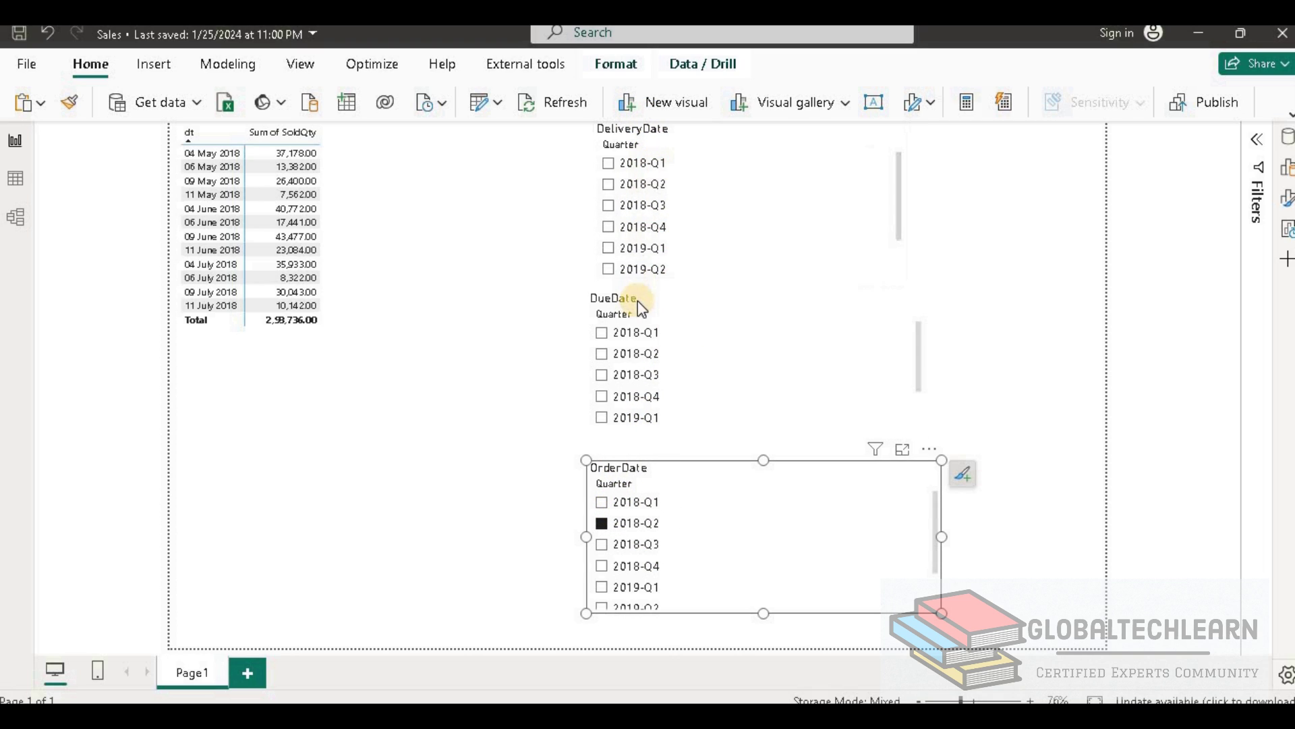
{"action": "left_click", "coordinate": [432, 317]}
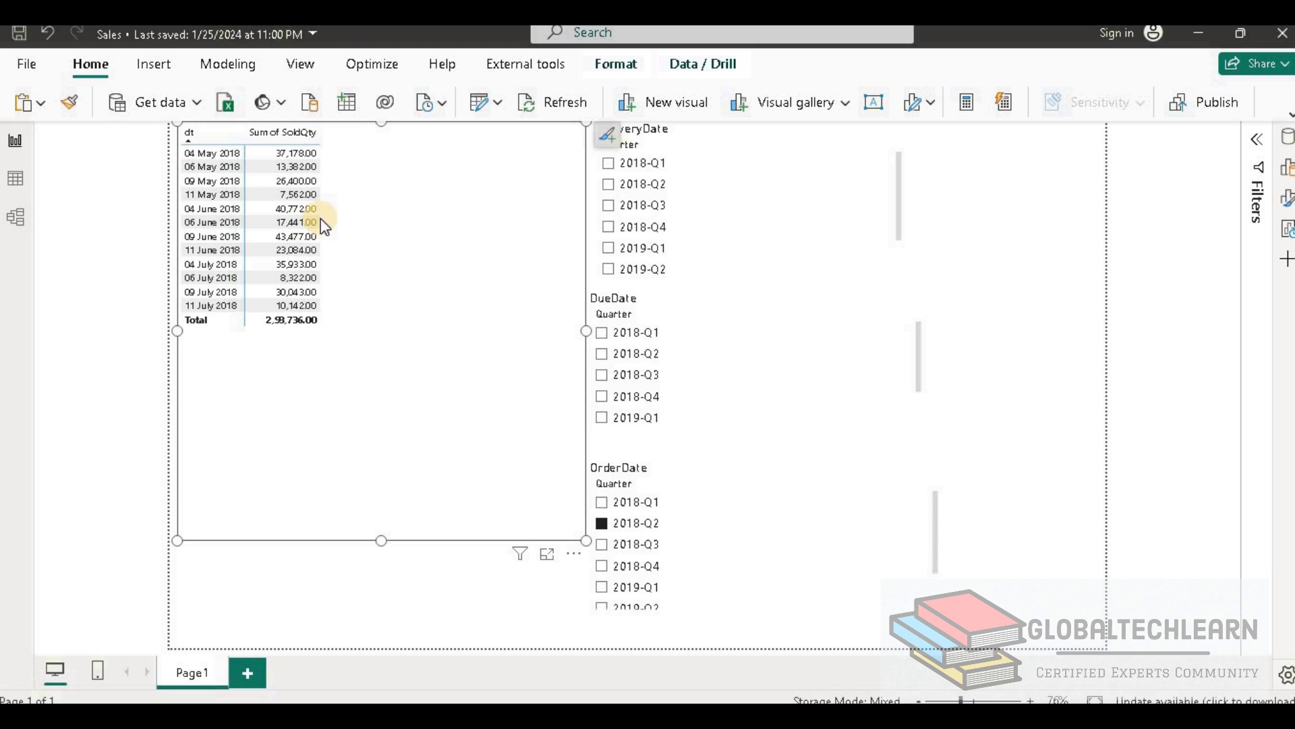
{"action": "left_click", "coordinate": [15, 217]}
{"action": "mouse_move", "coordinate": [514, 265]}
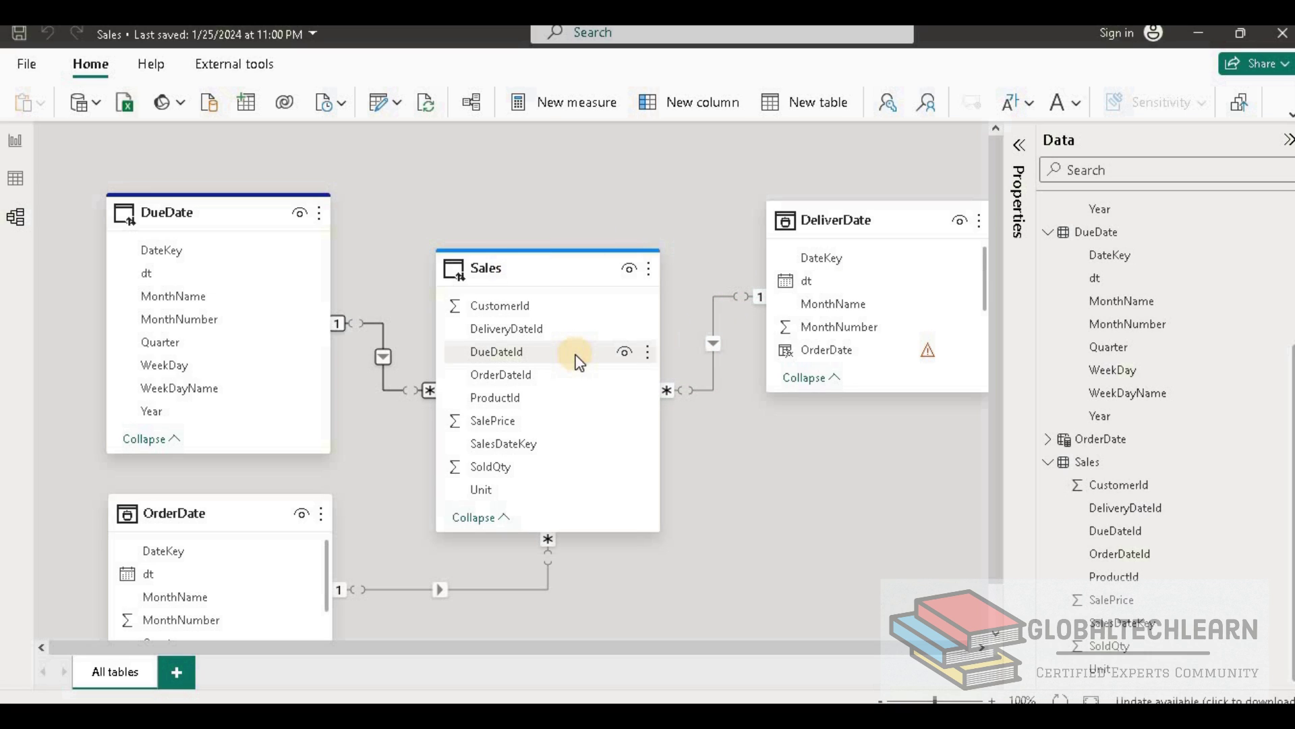
Inspect the Sales table's info card and scroll down the model diagram
{"action": "mouse_move", "coordinate": [540, 359]}
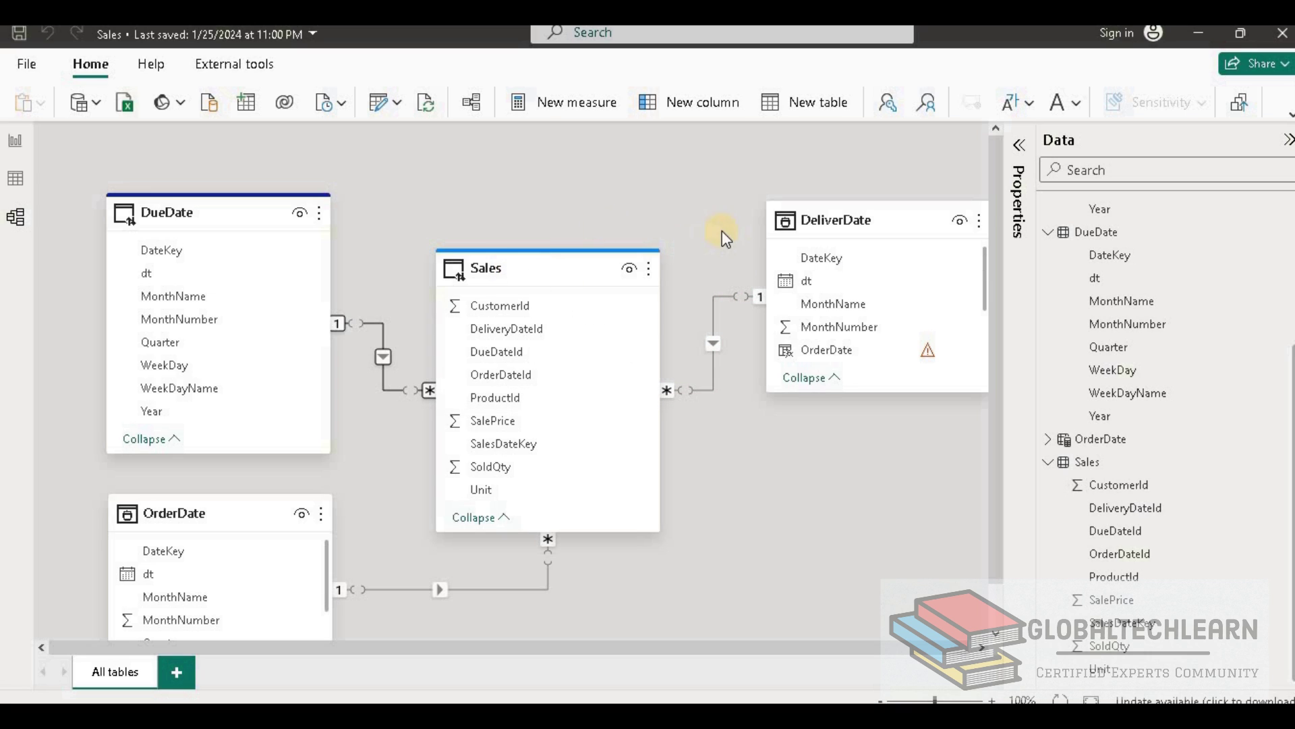
{"action": "scroll", "coordinate": [558, 204], "scroll_direction": "down", "scroll_amount": 1}
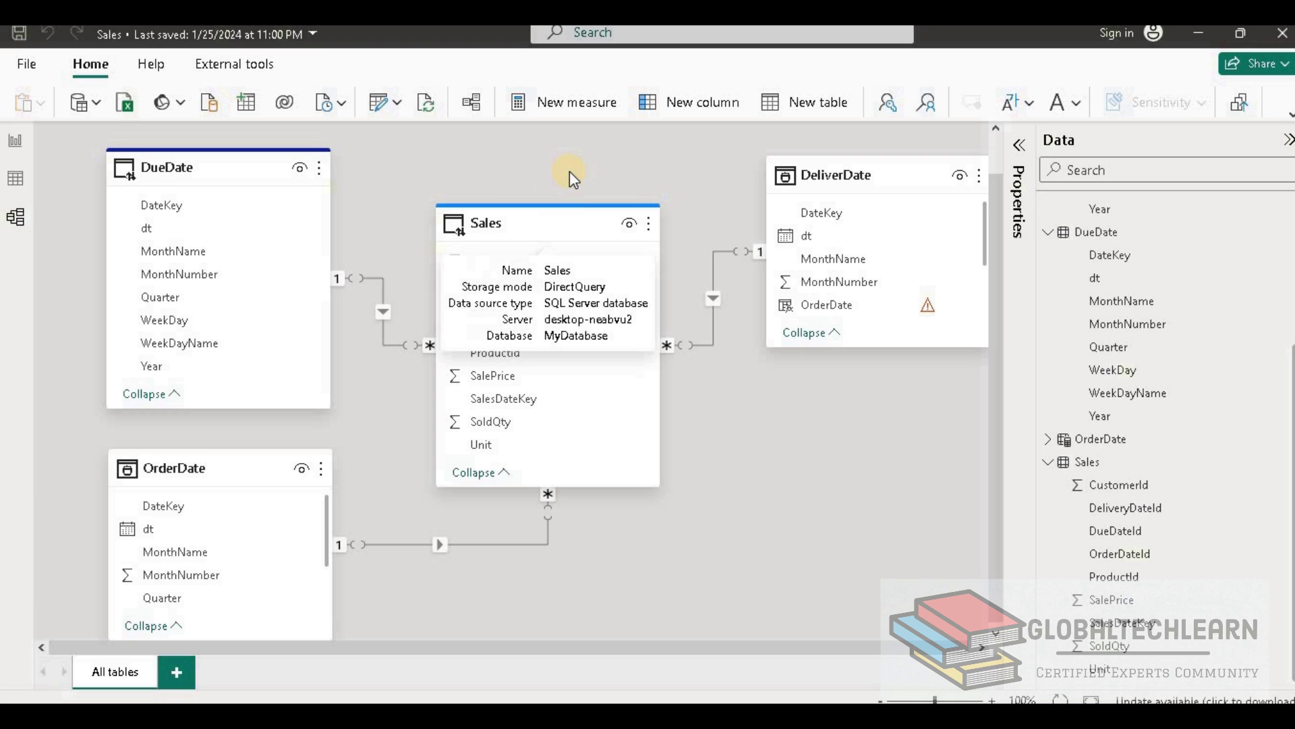